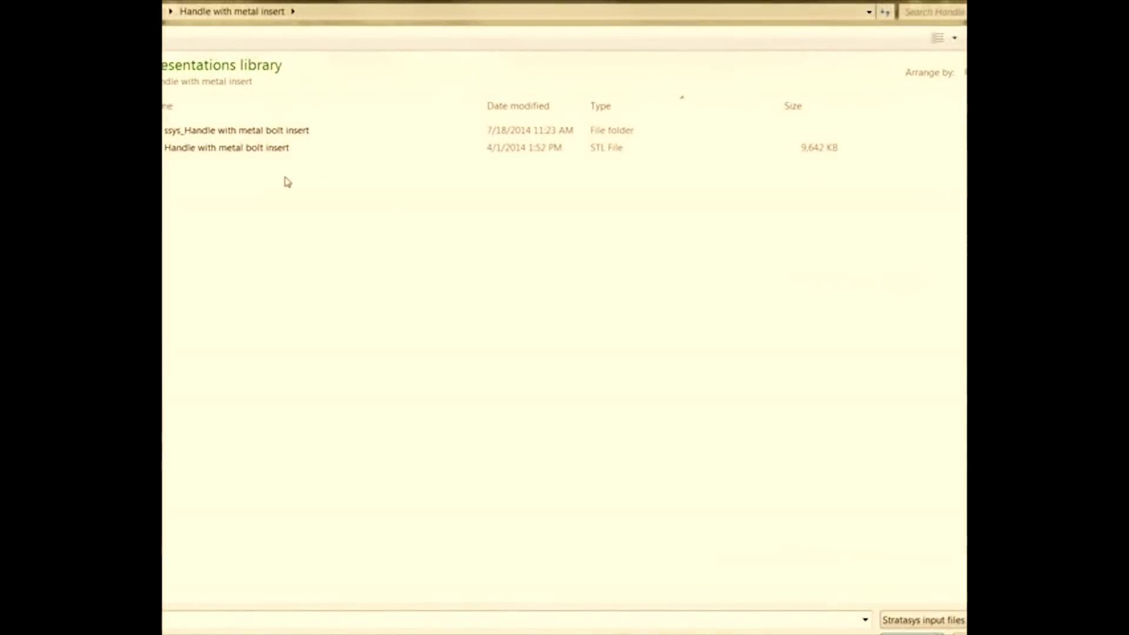
Load the STL file "Handle with metal bolt insert" and switch its units to millimeters.
double_click(260, 151)
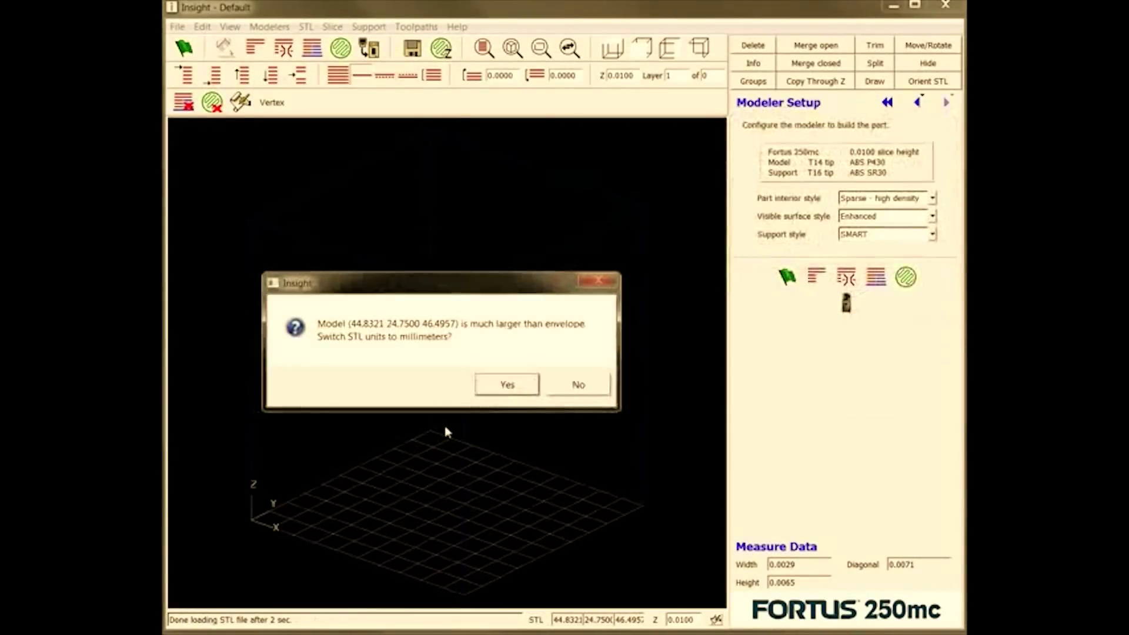
click(523, 387)
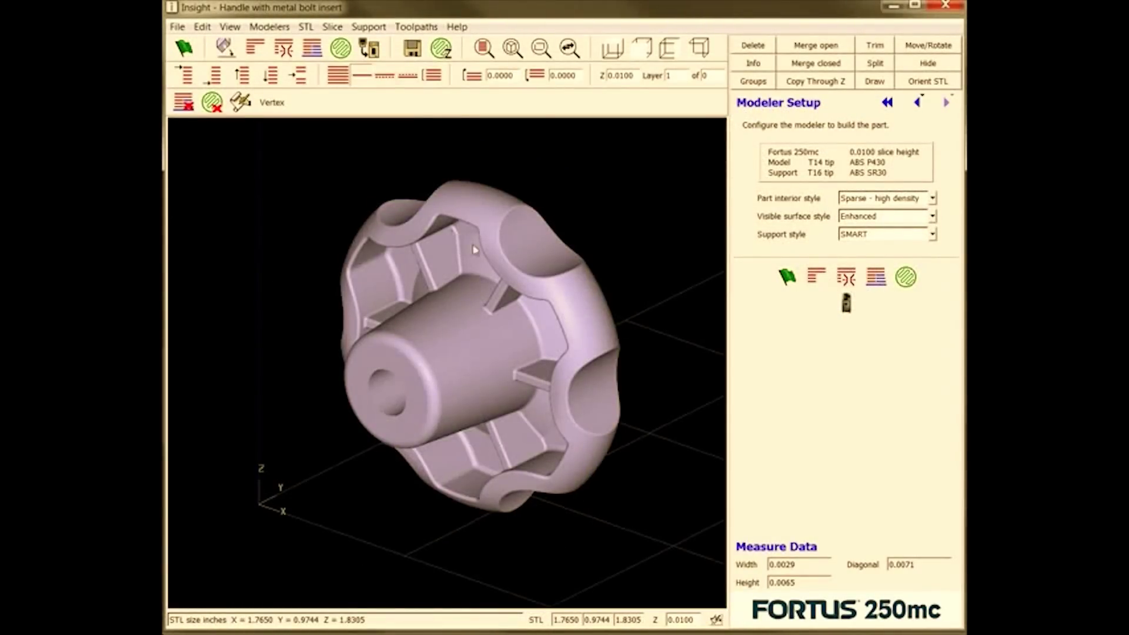
scroll(501, 230, down, 5)
middle_drag(419, 370, 451, 373)
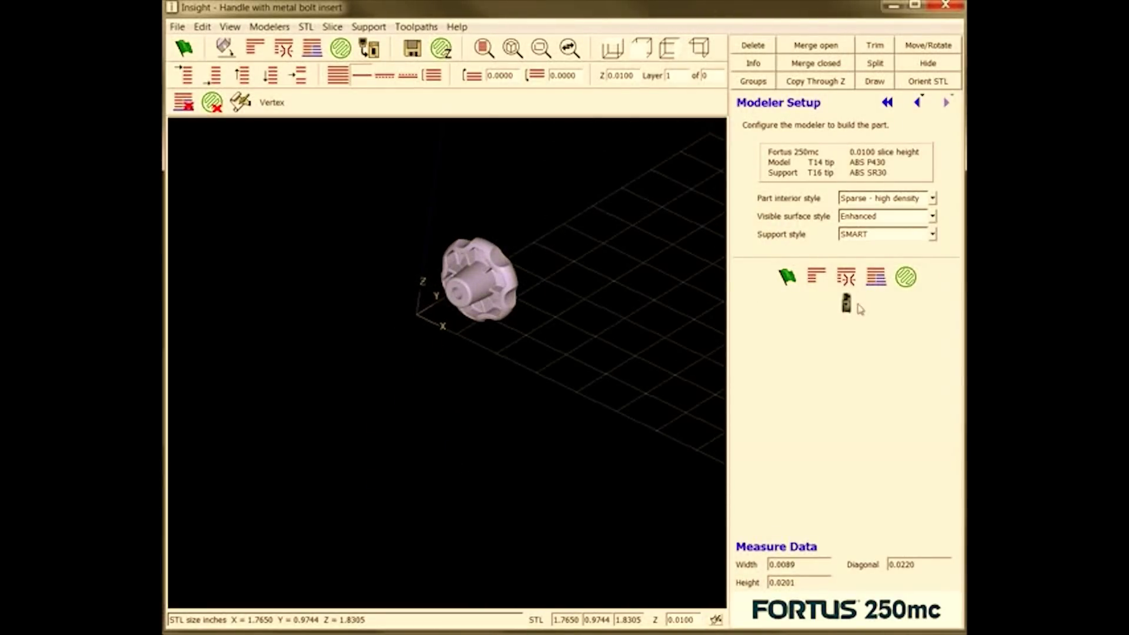
Accept the Fortus 250mc modeler configuration, and set the part interior style to Solid - normal and the support style to Sparse.
click(846, 302)
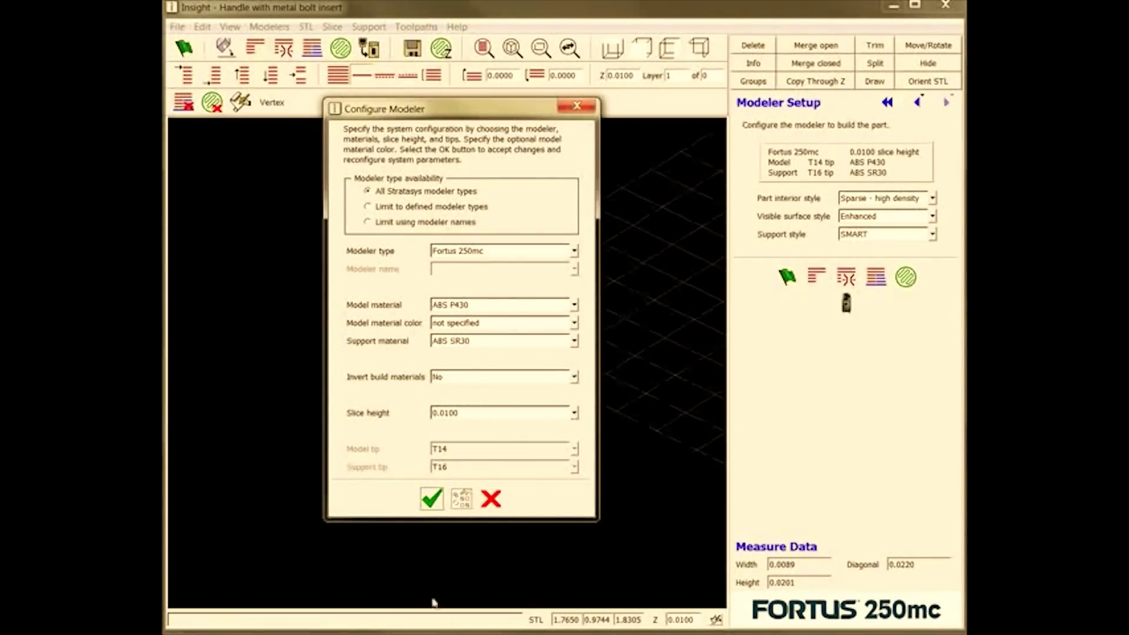
click(432, 499)
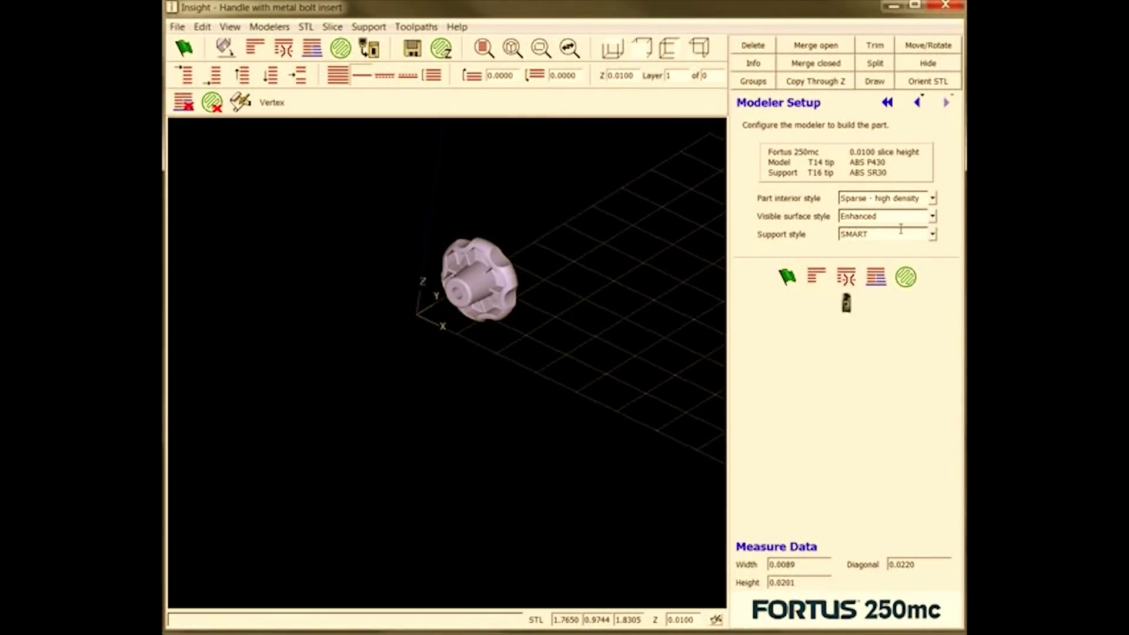
click(933, 201)
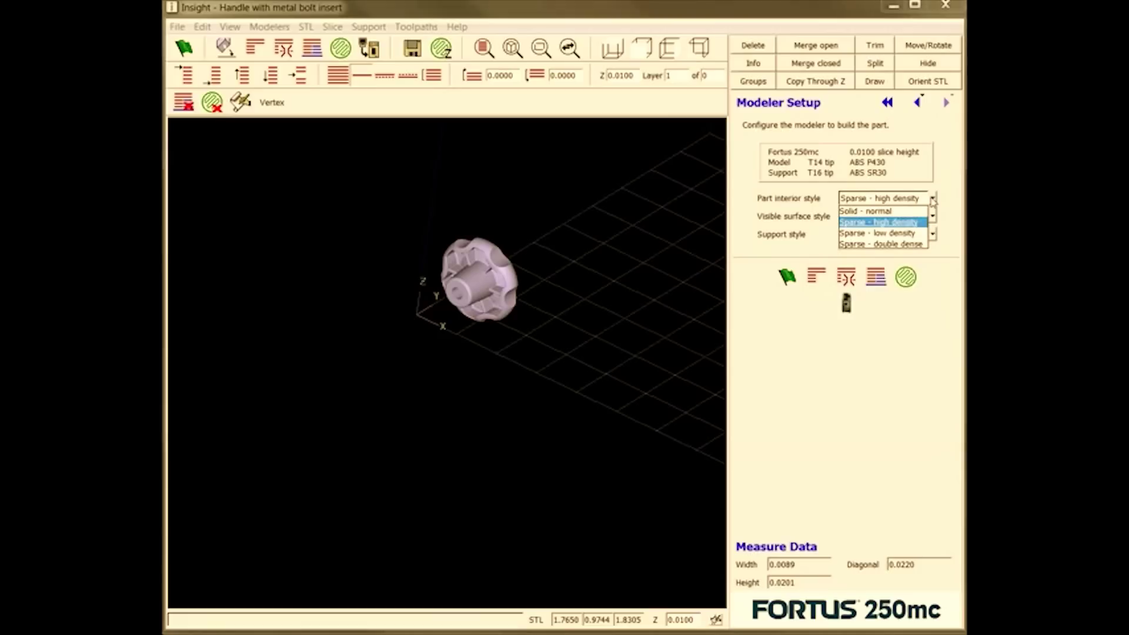
click(873, 213)
click(933, 235)
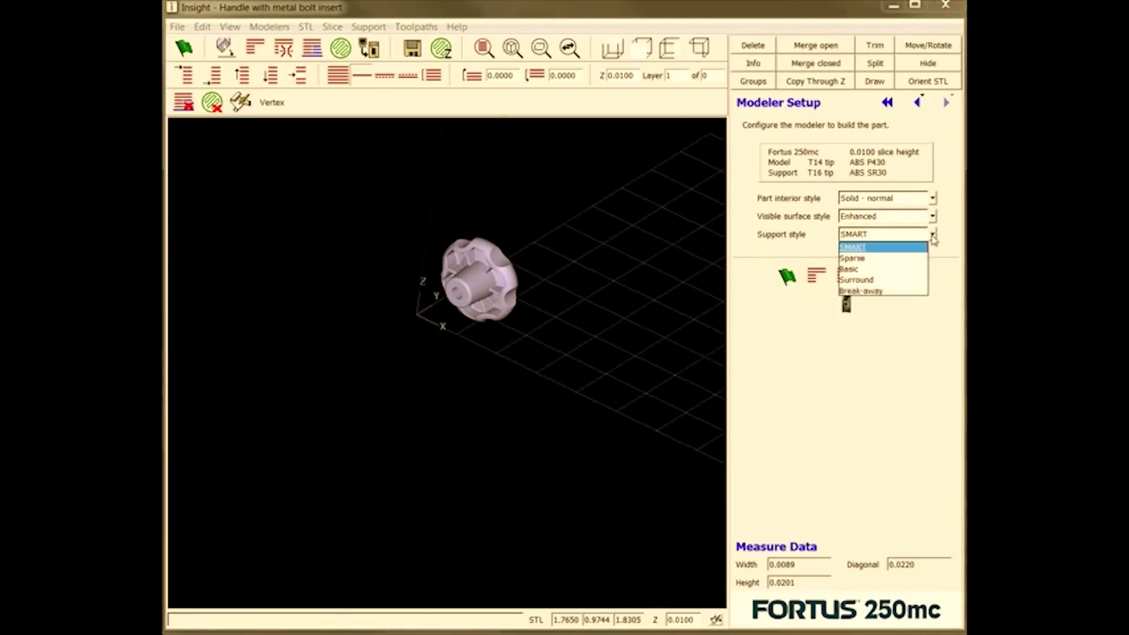
click(902, 259)
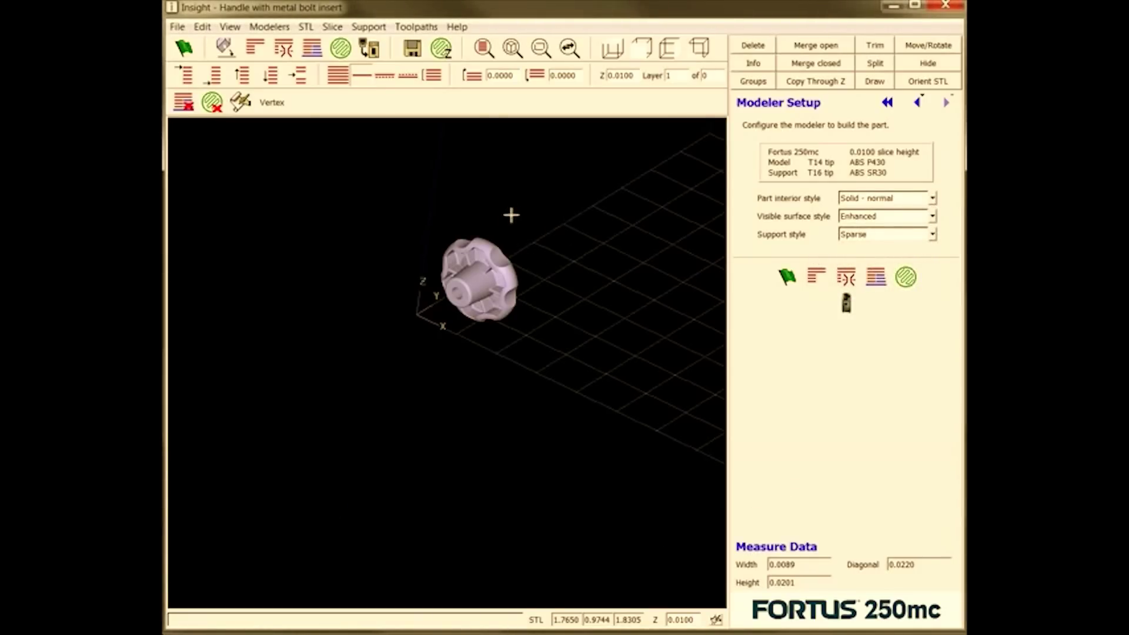
Orient the handle with its hub's end face on the bottom and process the model into slices, supports and toolpaths.
scroll(511, 215, up, 3)
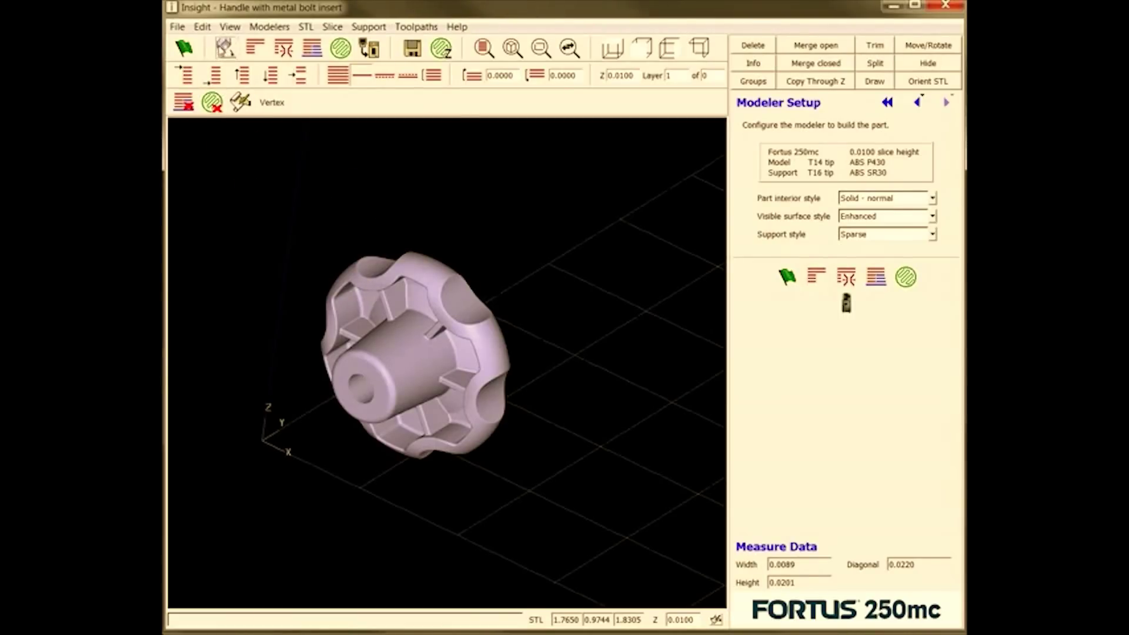
click(225, 47)
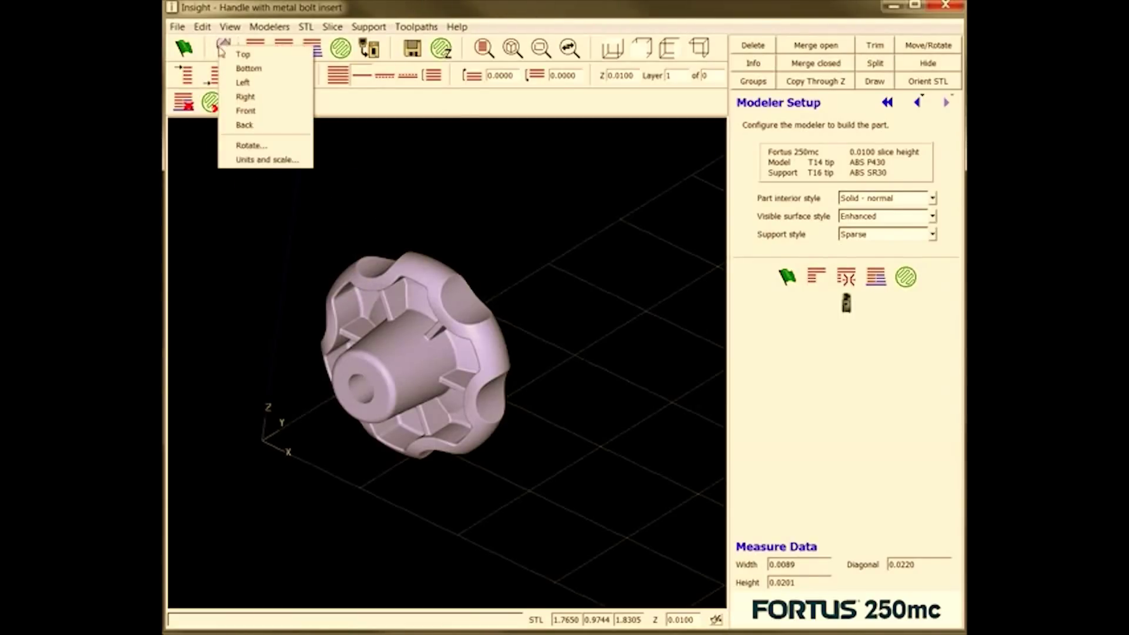
click(247, 68)
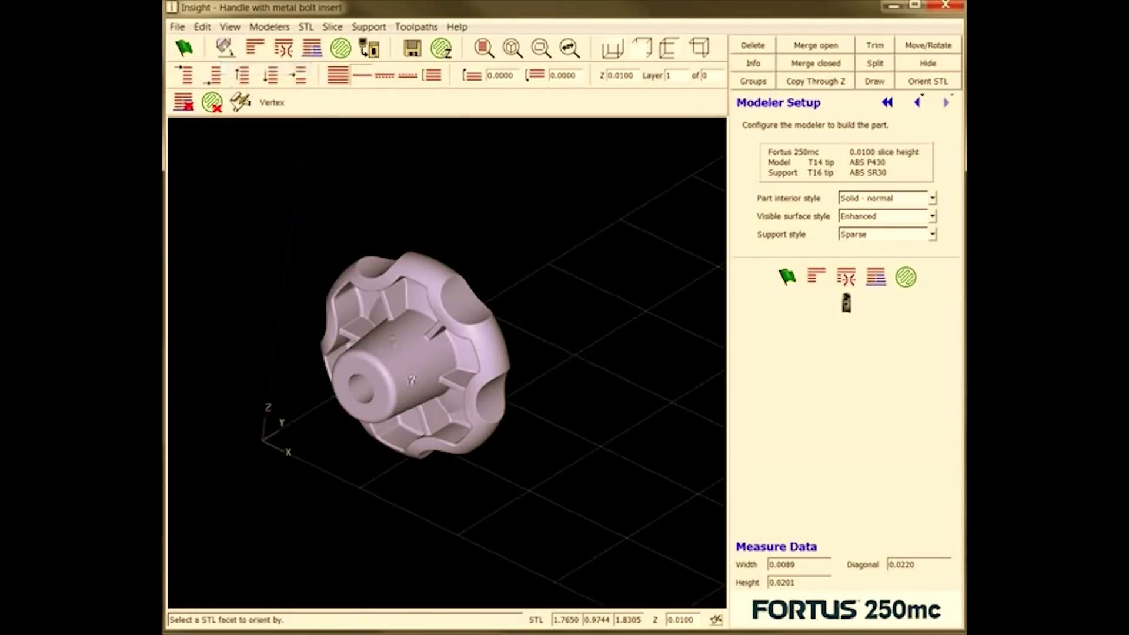
click(381, 402)
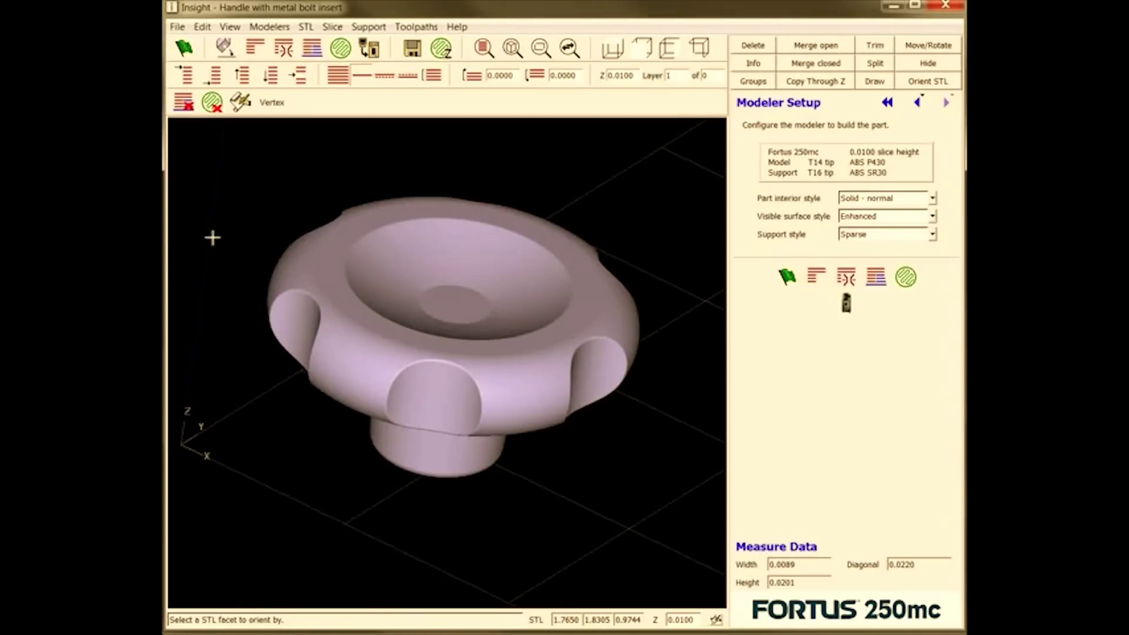
click(183, 50)
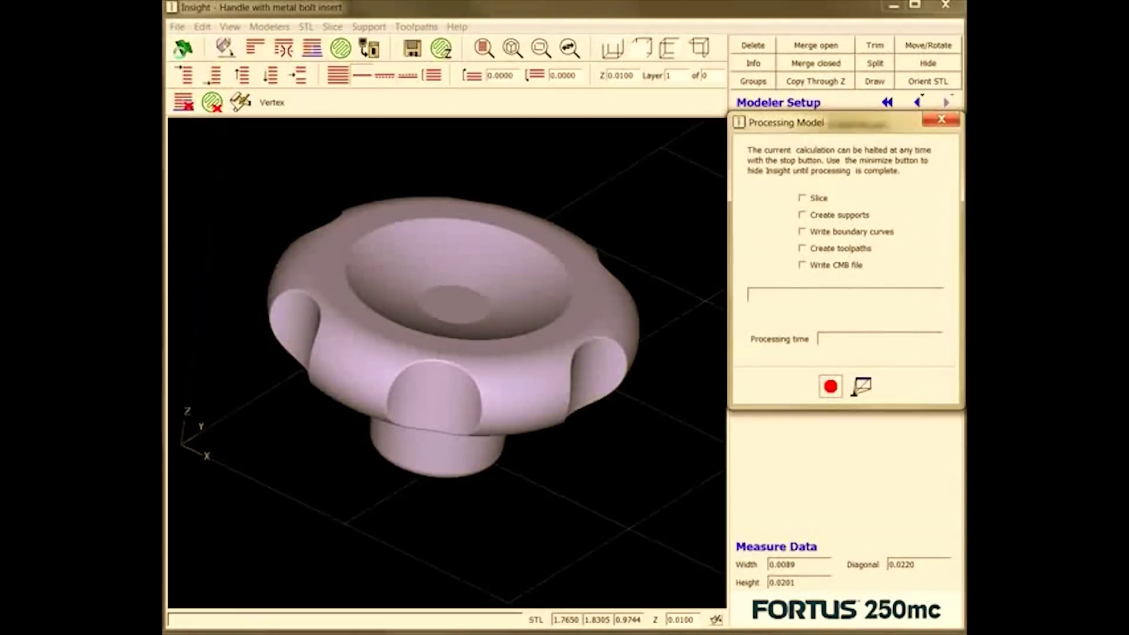
click(504, 391)
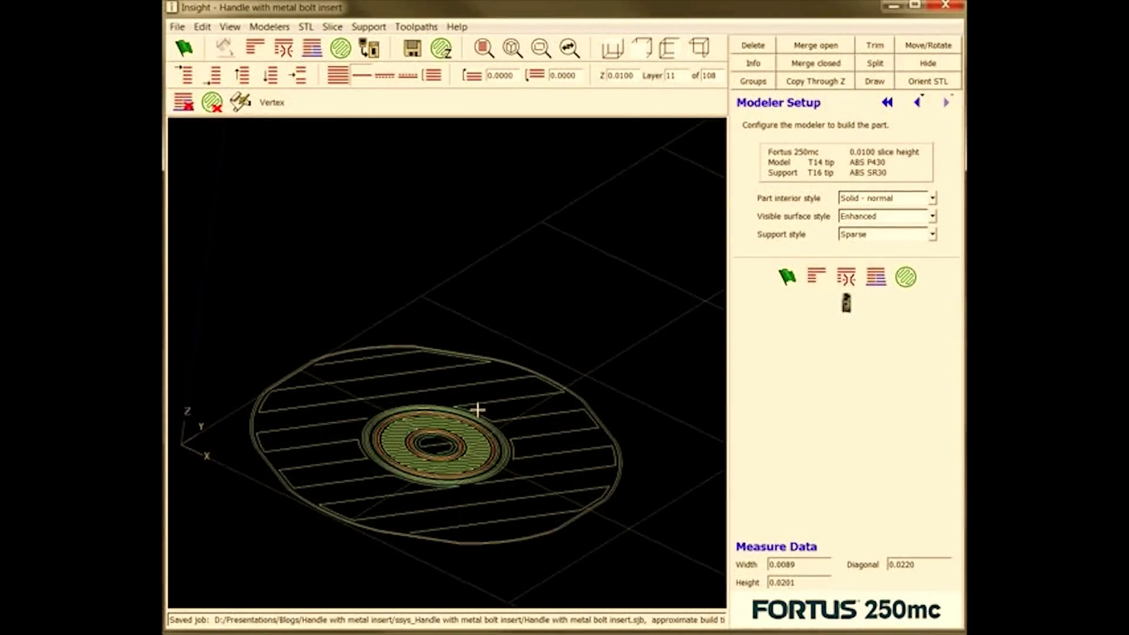
Show all layers and examine the handle's part and support curves from the side.
click(338, 77)
middle_drag(480, 423, 487, 566)
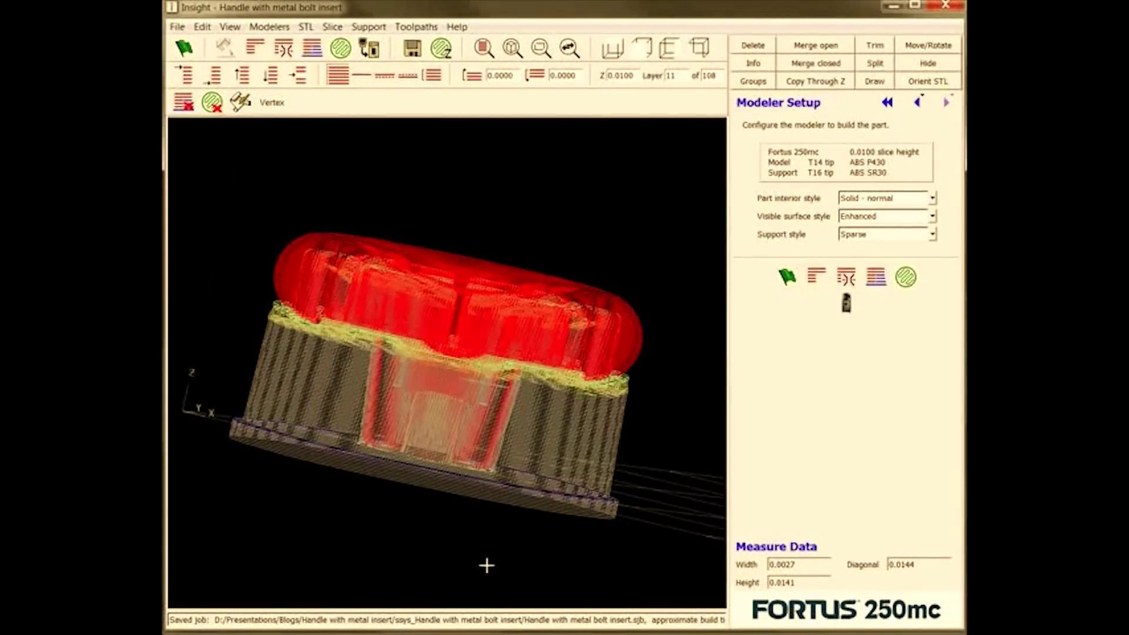
middle_drag(604, 516, 429, 469)
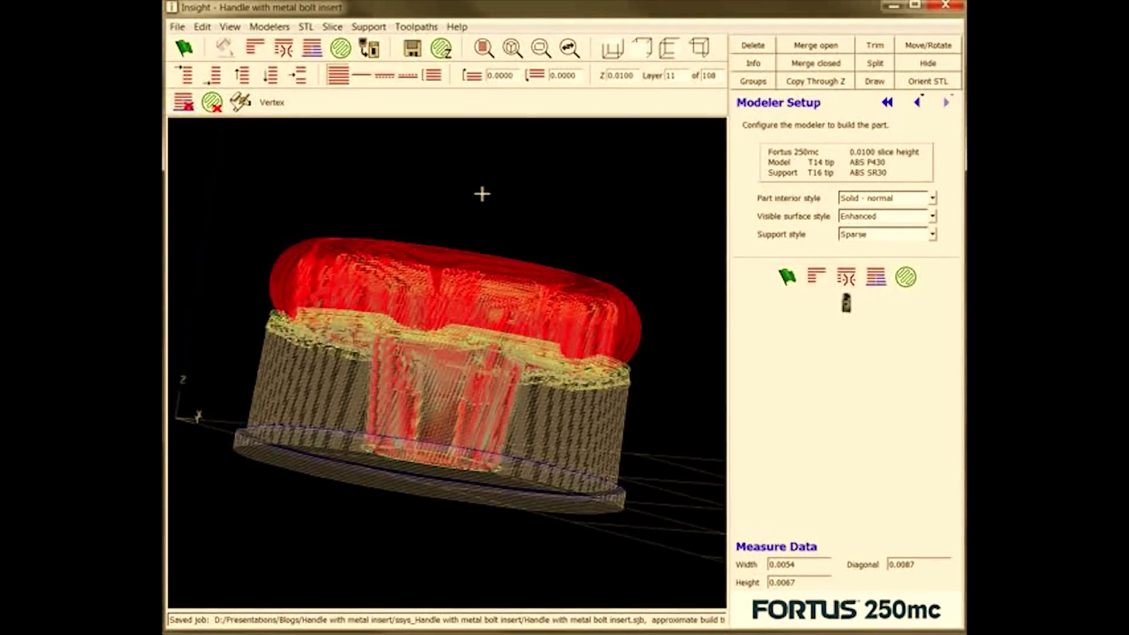
scroll(482, 194, down, 2)
middle_drag(317, 271, 386, 285)
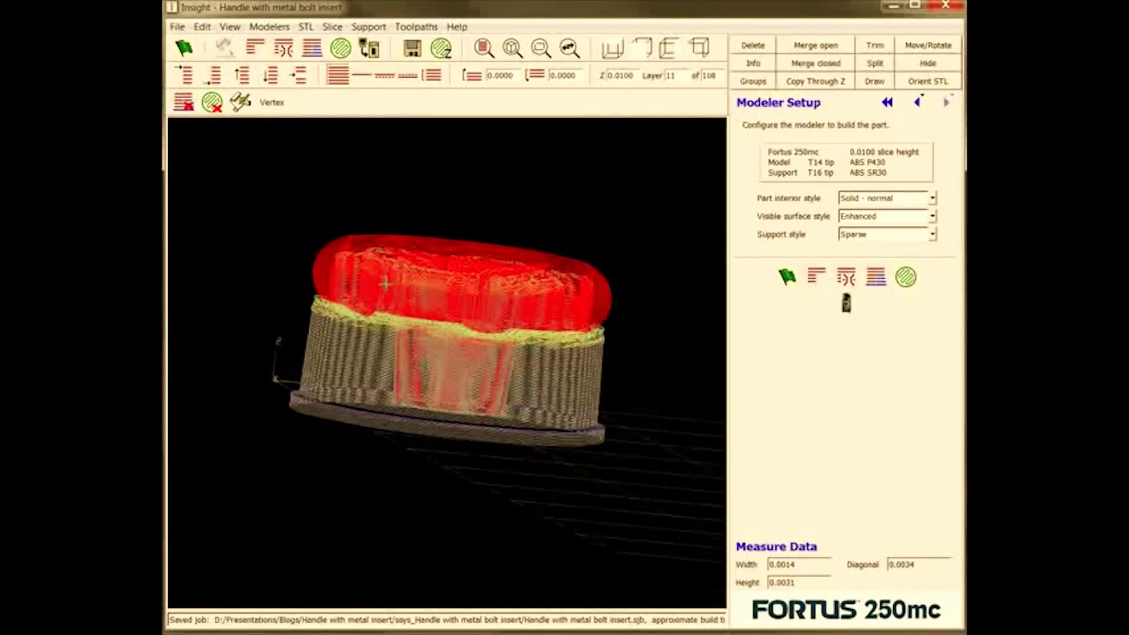
scroll(485, 196, up, 2)
middle_drag(482, 198, 405, 264)
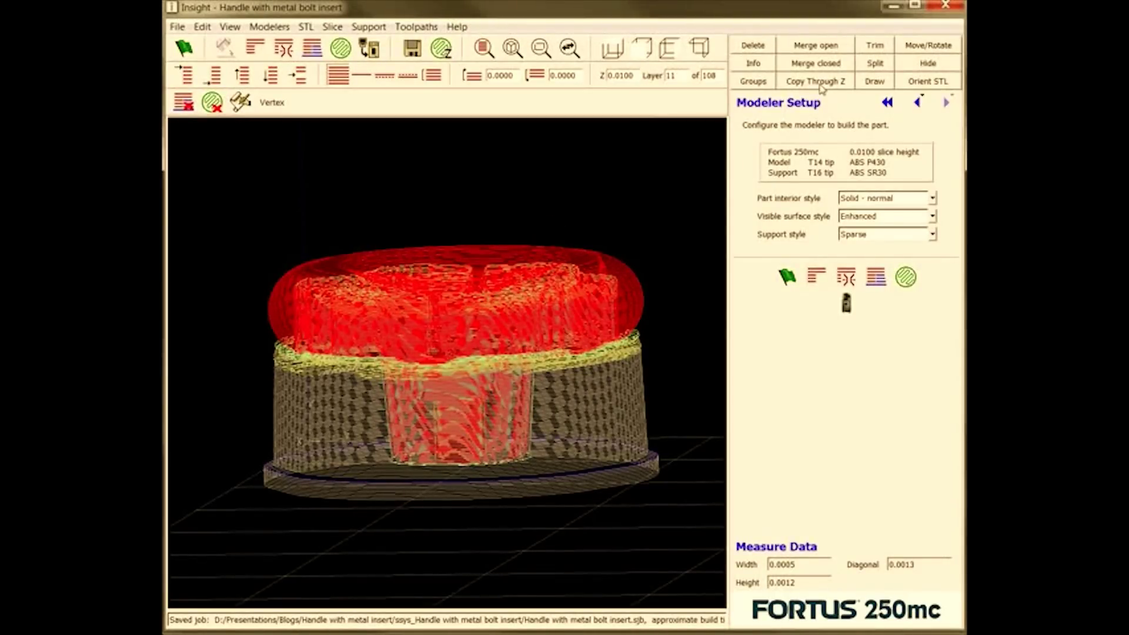
Move all part and support curves above the support base by 0.7000 in Z, without keeping the originals.
click(936, 47)
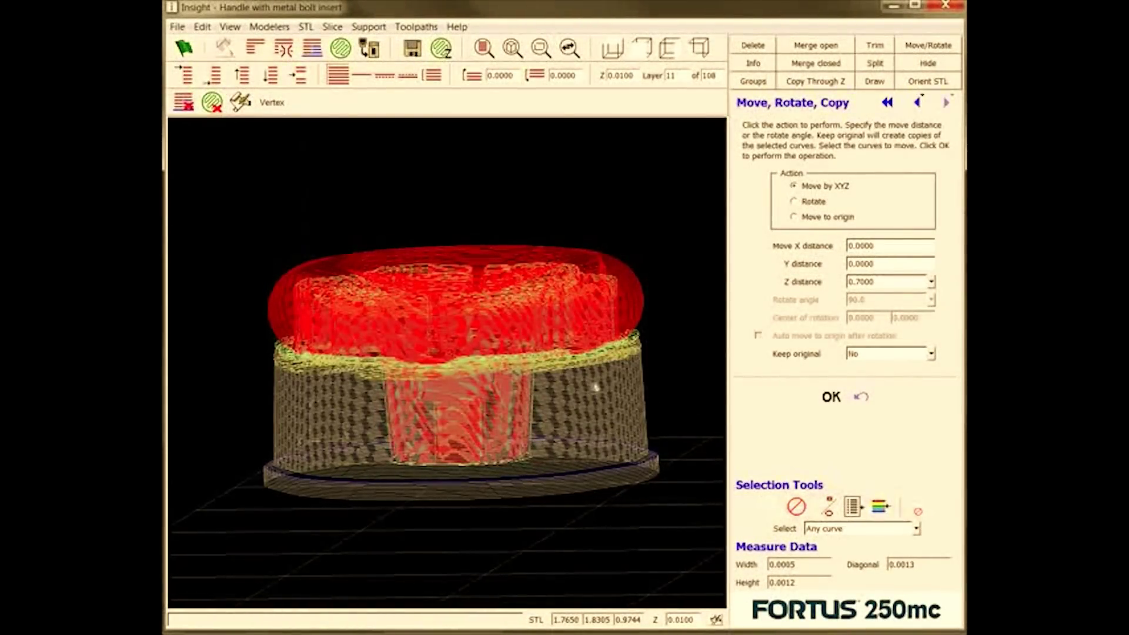
key(F6)
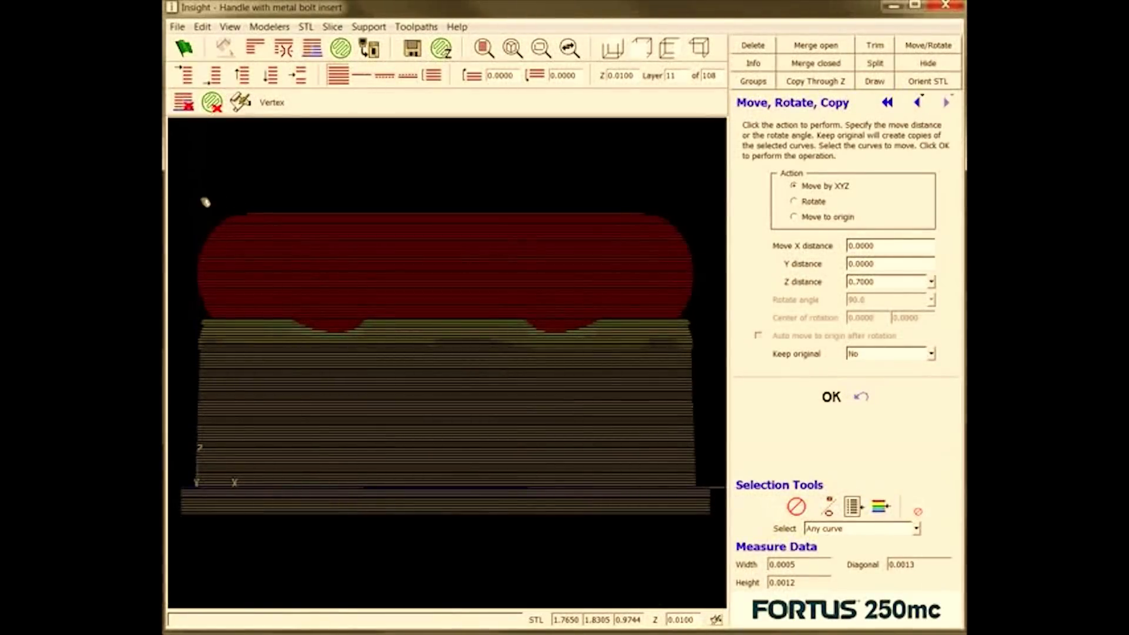
drag(187, 198, 708, 484)
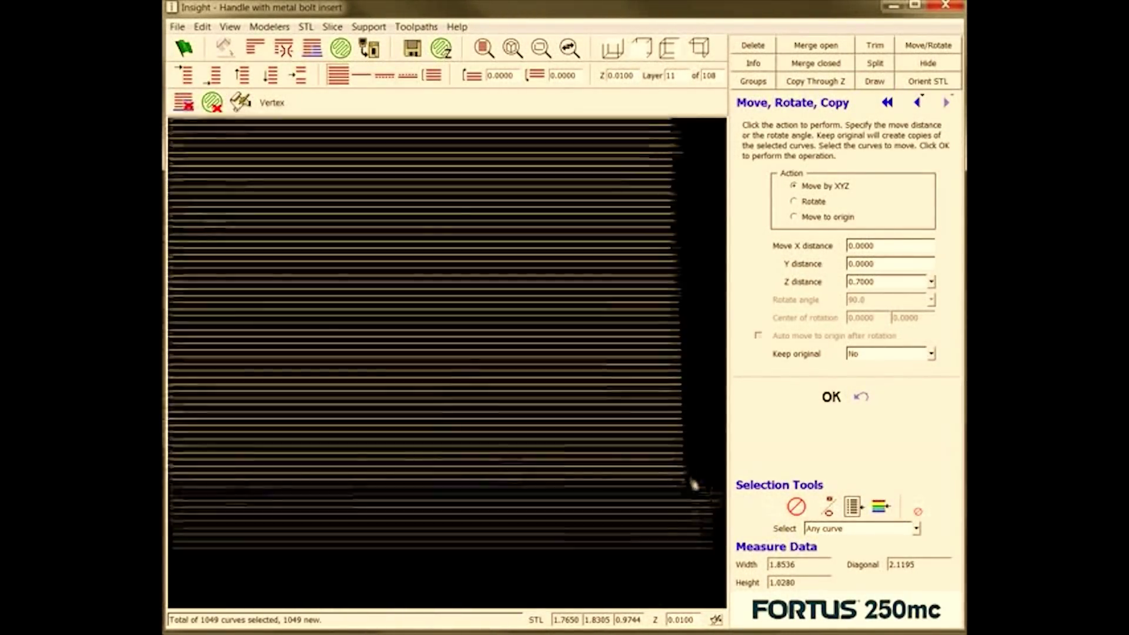
click(685, 492)
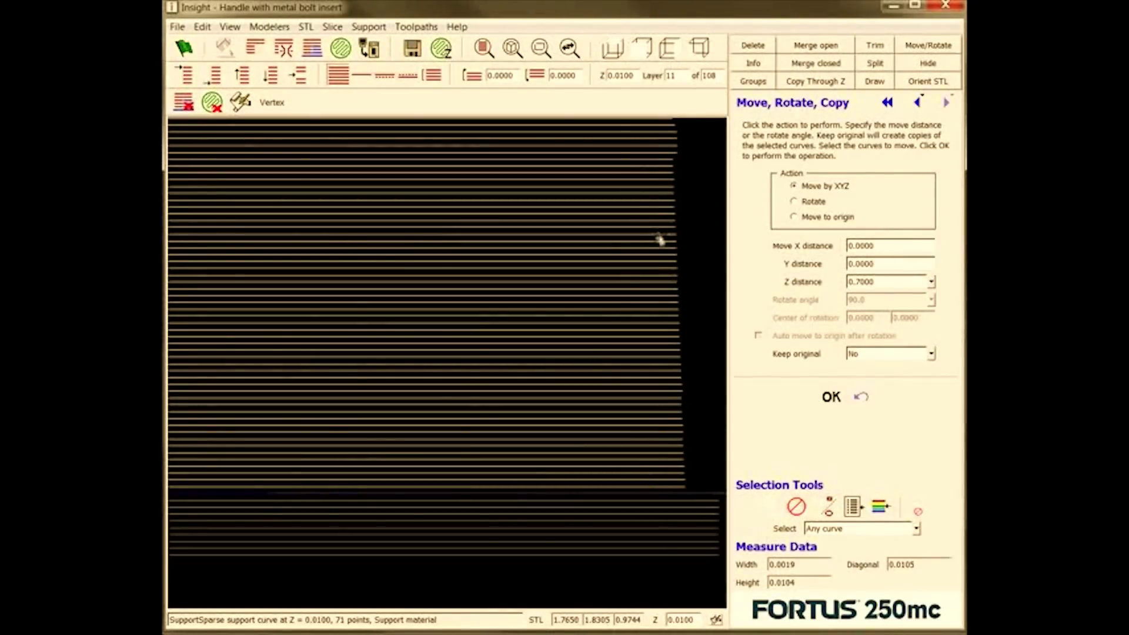
click(832, 398)
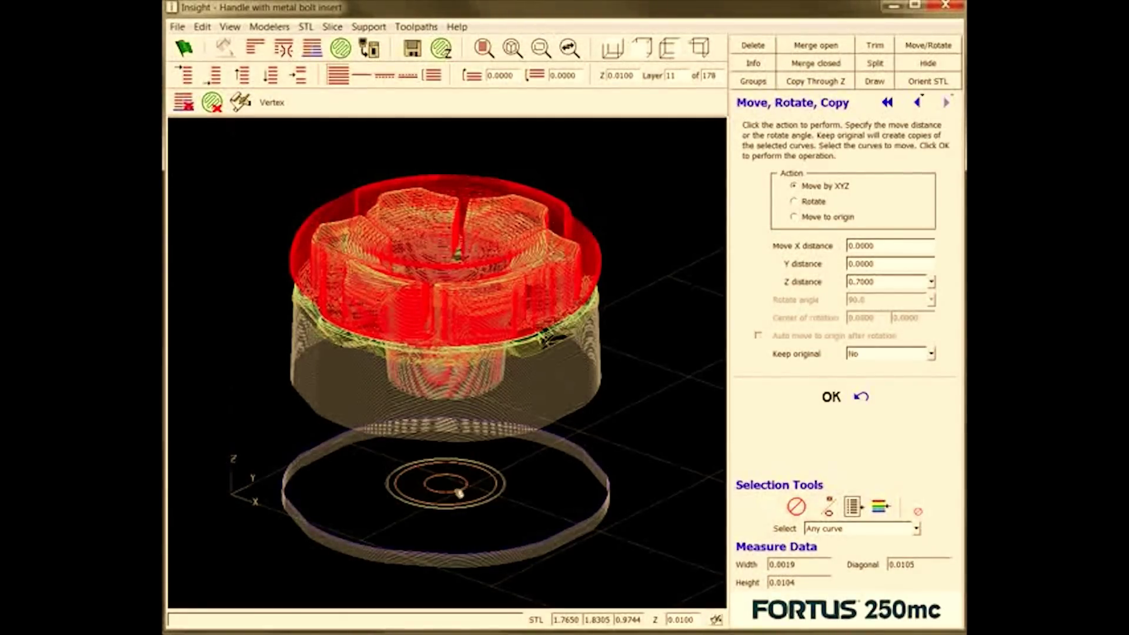
Move the leftover concentric curves at the centre of the base up by 0.7000 in Z.
drag(456, 488, 480, 531)
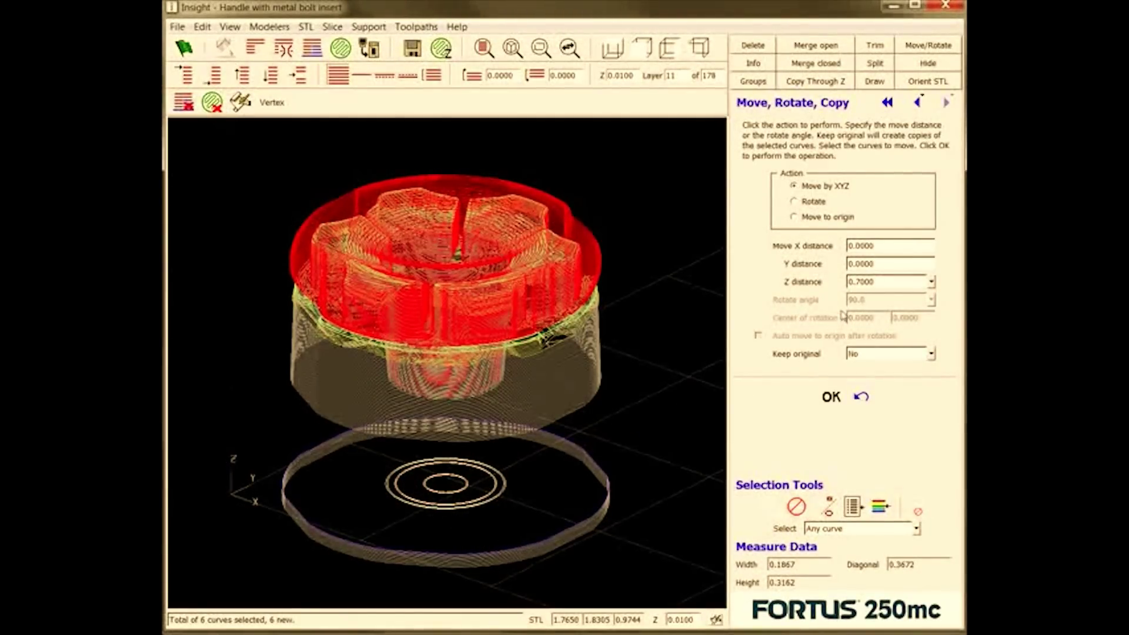
click(832, 396)
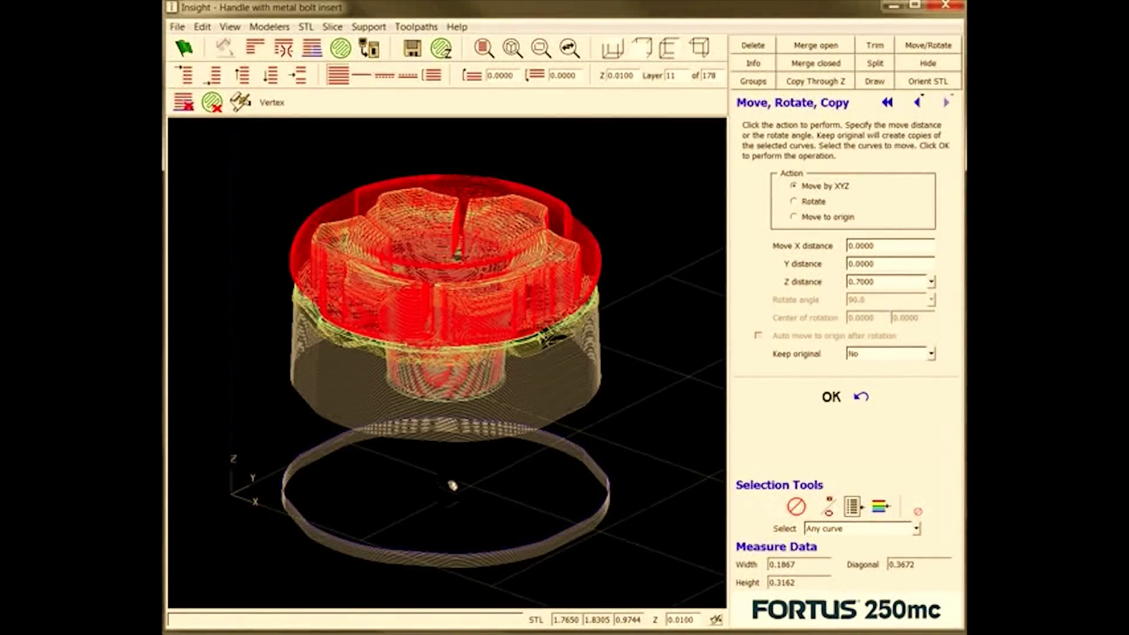
middle_drag(429, 461, 387, 325)
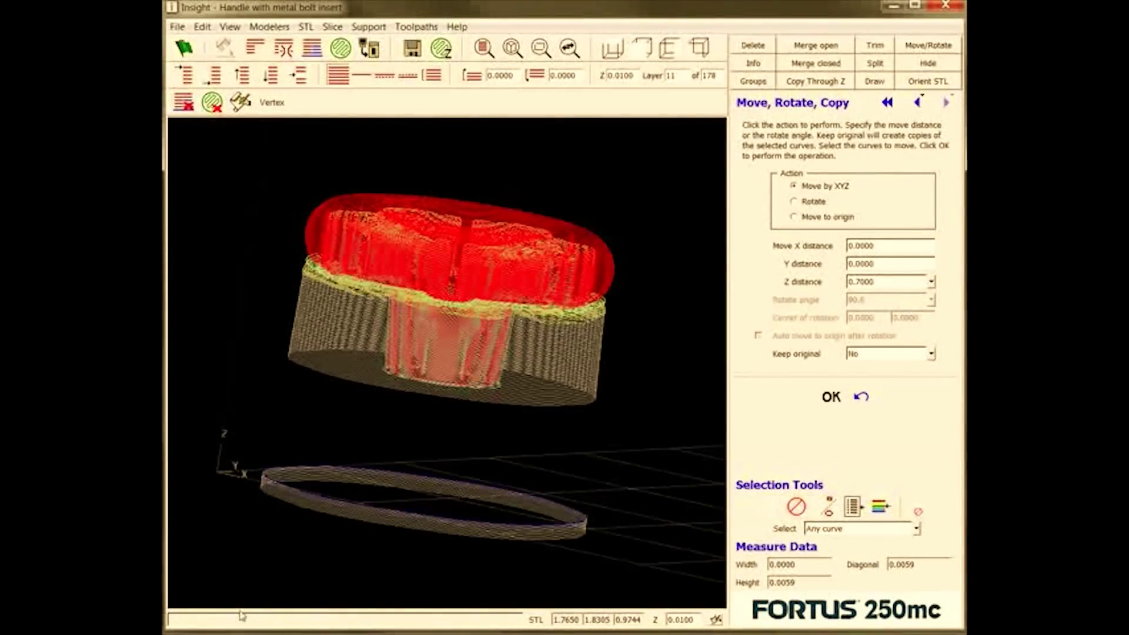
Set up Copy Curves Through Z with through layer 11 and select the lowest outer support curve of the raised handle.
middle_drag(494, 380, 498, 430)
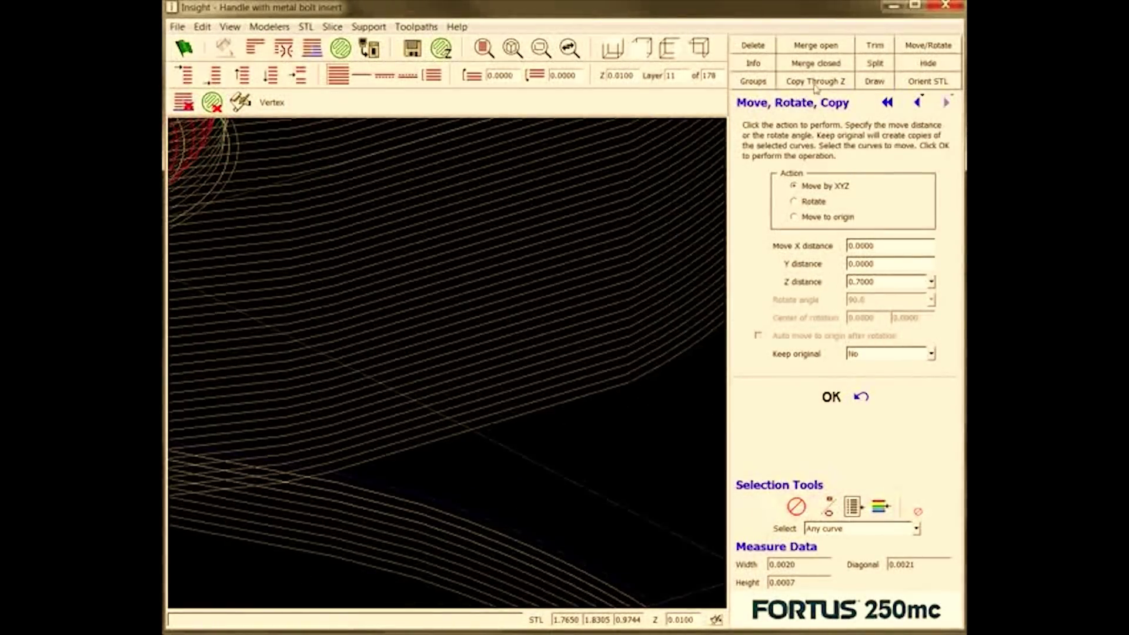
click(812, 81)
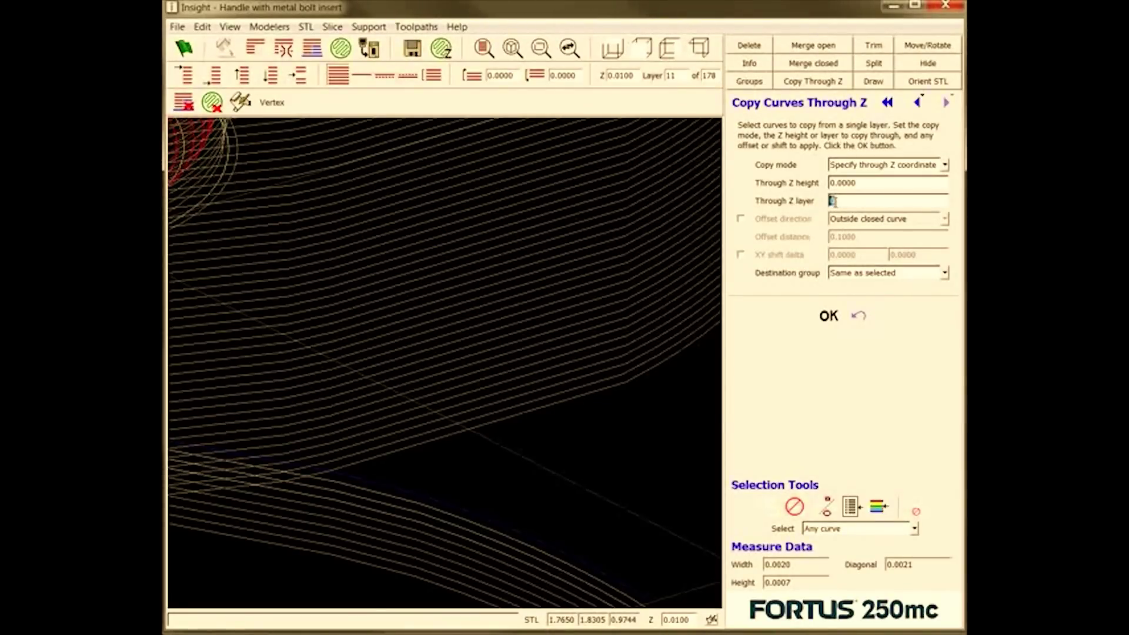
click(833, 201)
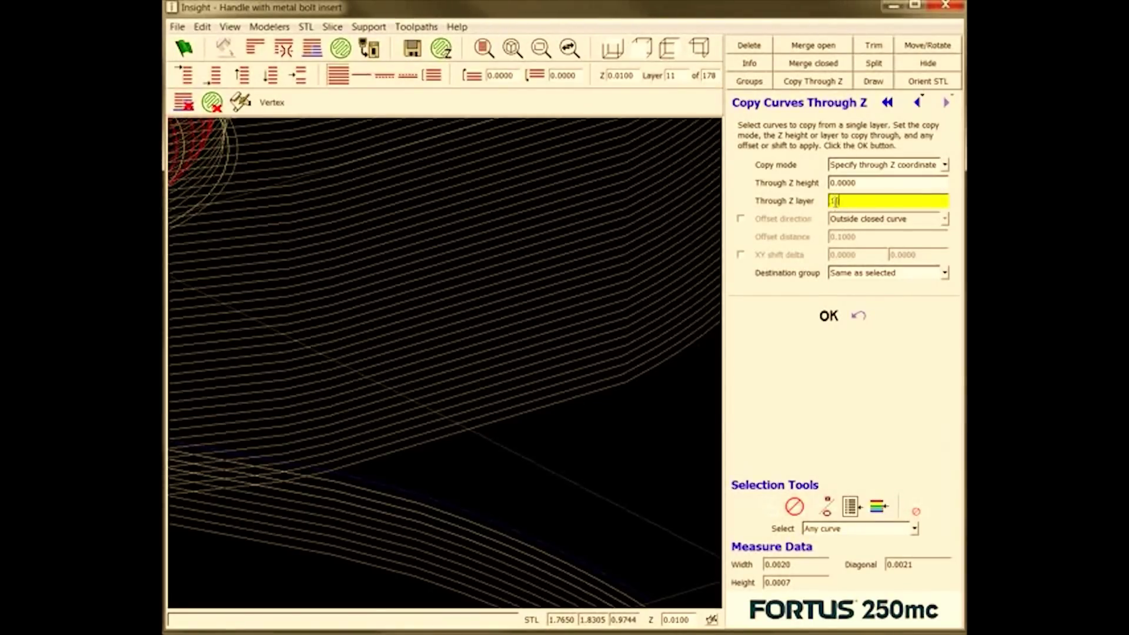
click(649, 376)
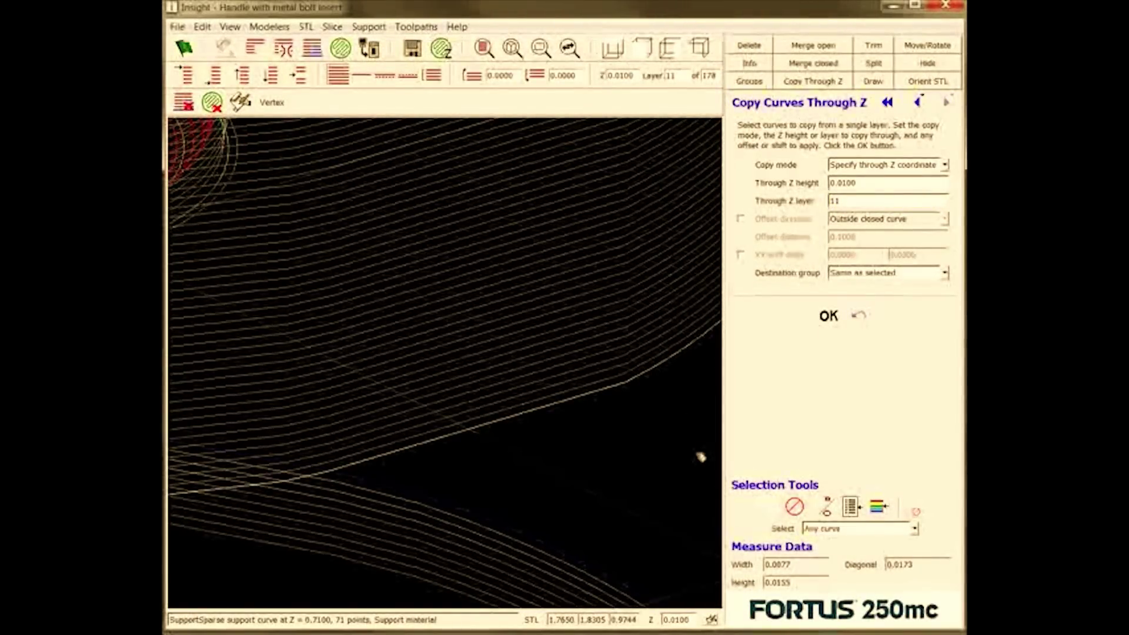
key(F6)
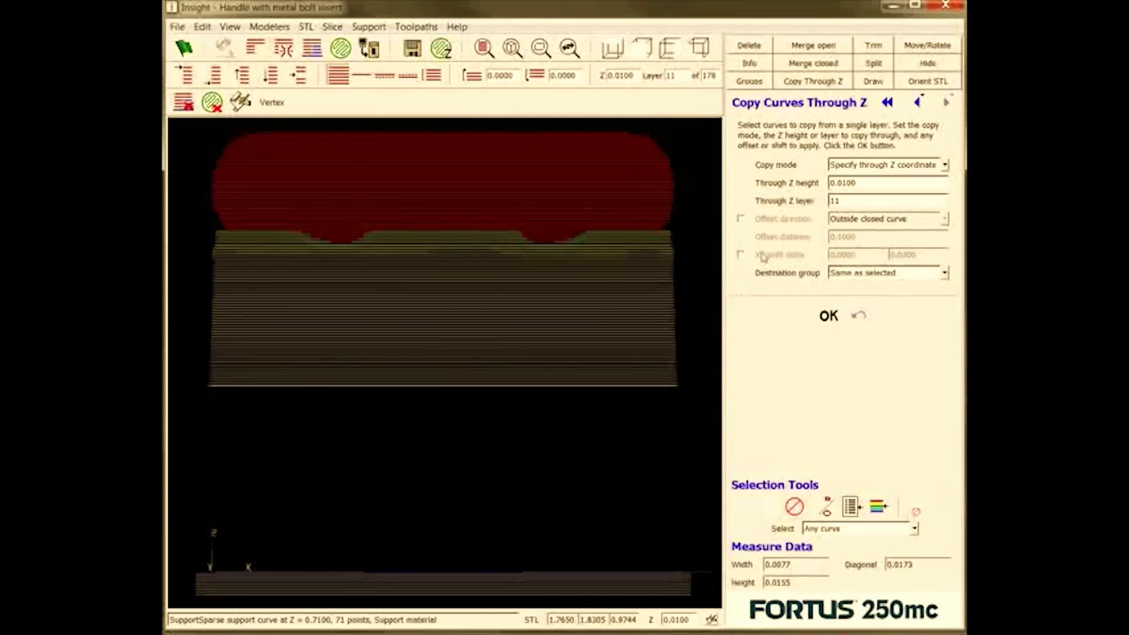
Enable an outside closed curve offset of 0.0003 per layer and copy the selected support curve down through Z.
click(741, 220)
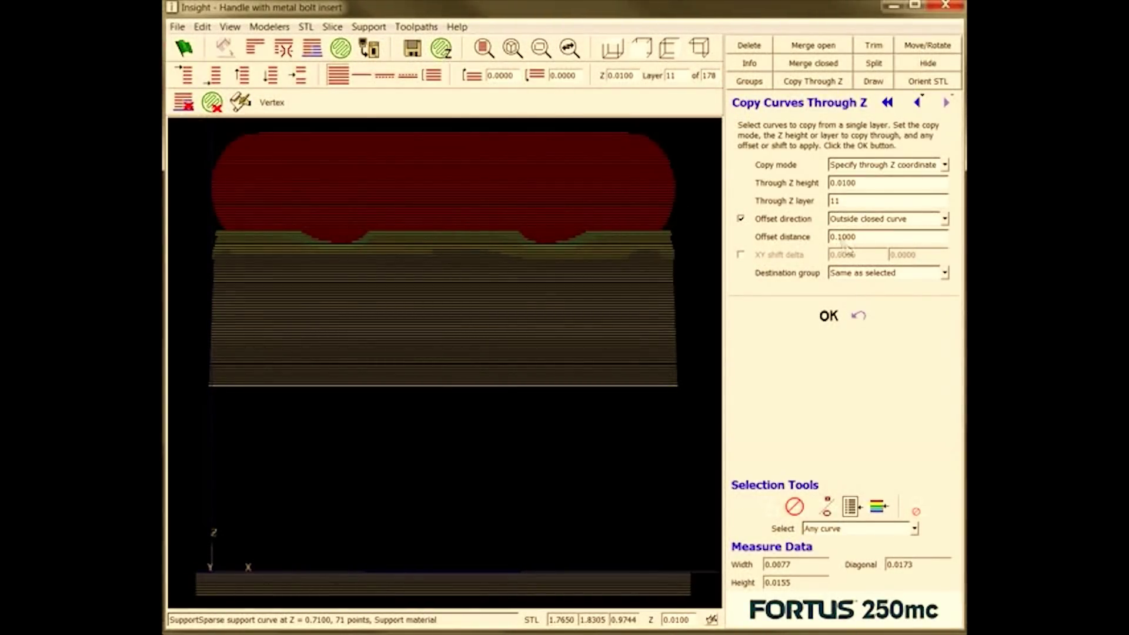
drag(838, 237, 868, 237)
text(0001)
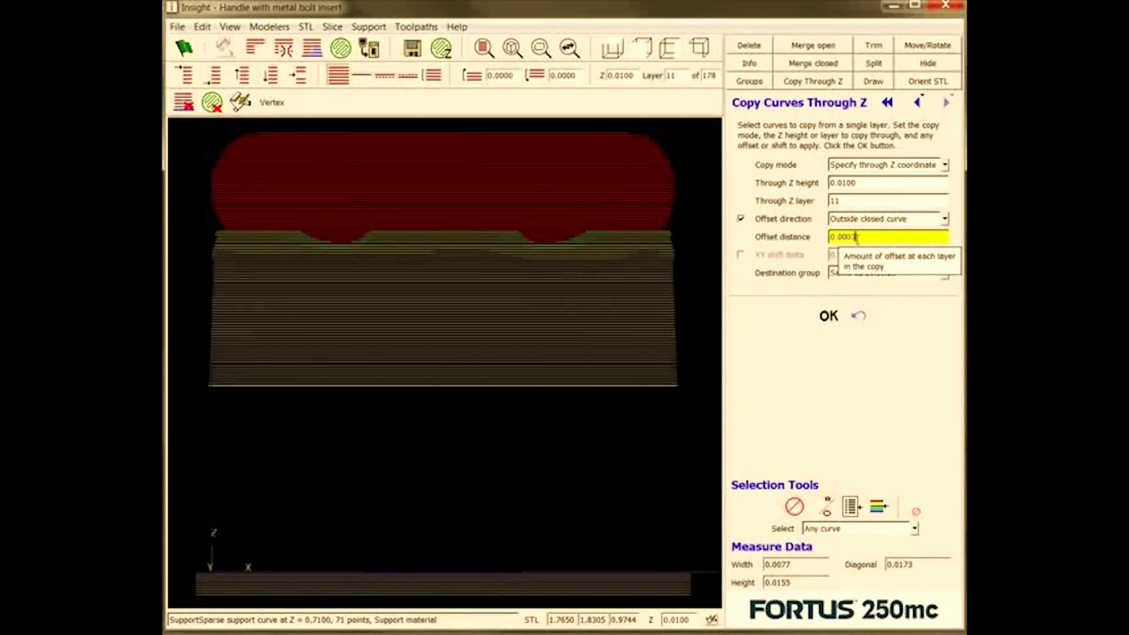
click(829, 316)
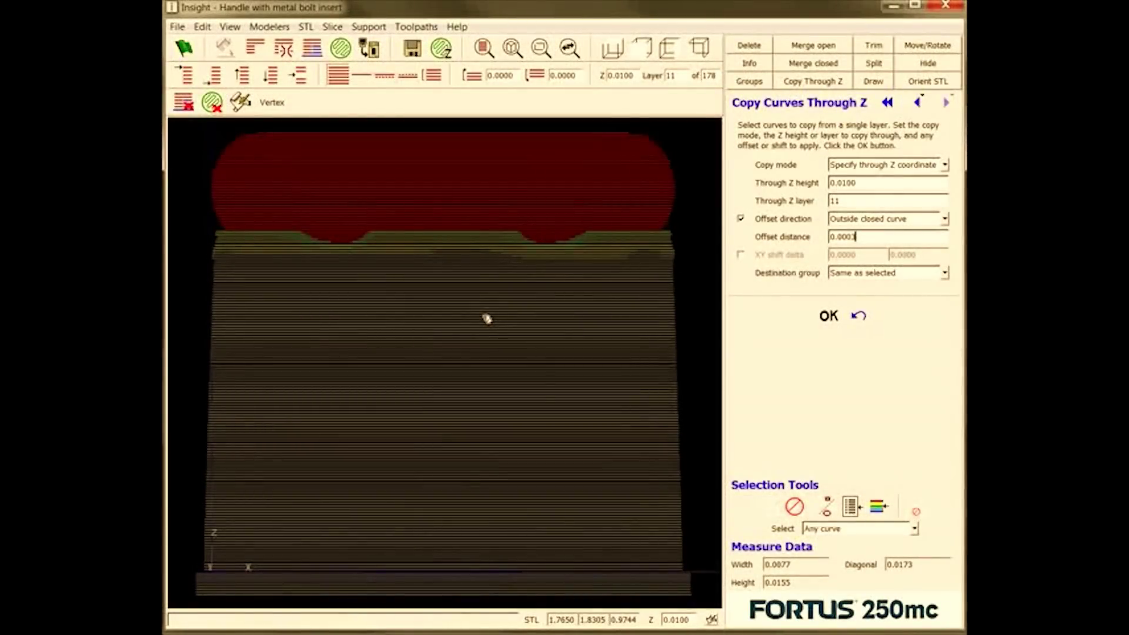
key(F5)
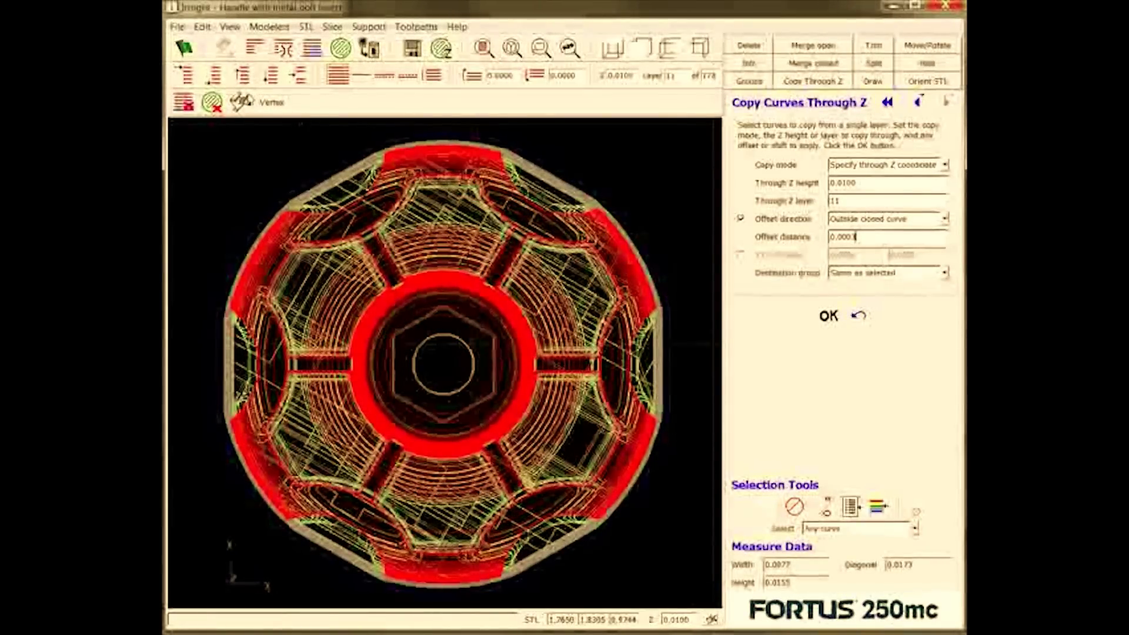
Examine the layers from the support base upward to check the curves filling the gap beneath the raised handle.
click(262, 78)
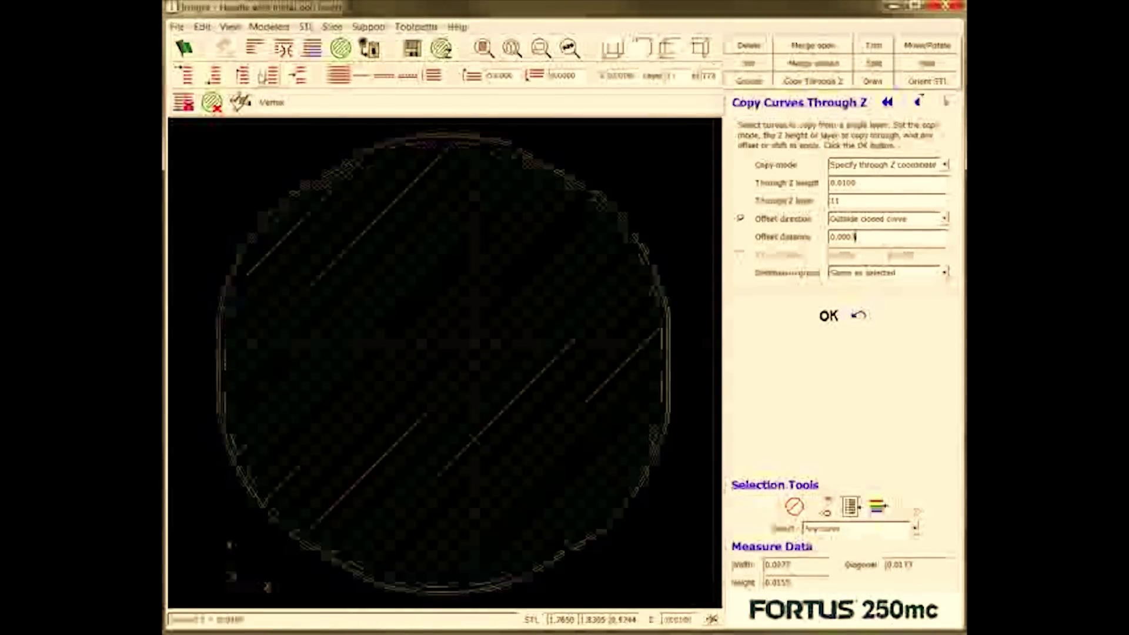
click(262, 78)
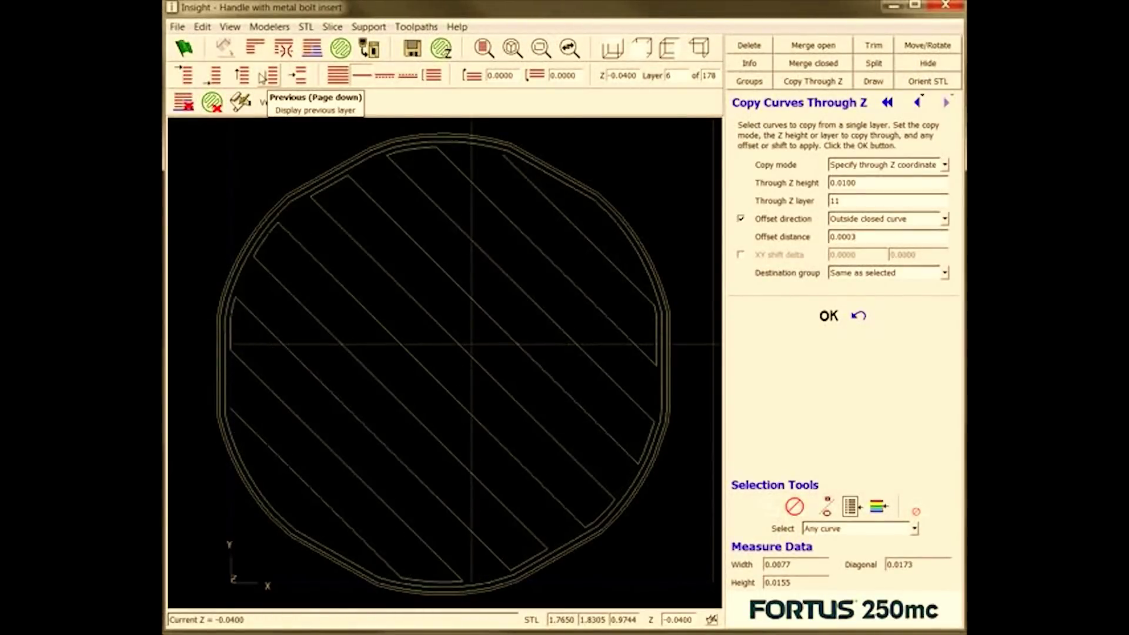
key(Page_Up)
key(Page_Up)
key(Page_Up)
key(Page_Up)
key(Page_Up)
key(Page_Up)
key(Page_Up)
key(Page_Up)
key(Page_Up)
key(Page_Up)
key(Page_Up)
key(Page_Up)
key(Page_Up)
key(Page_Up)
key(Page_Up)
key(Page_Up)
key(Page_Up)
key(Page_Up)
key(Page_Up)
key(Page_Up)
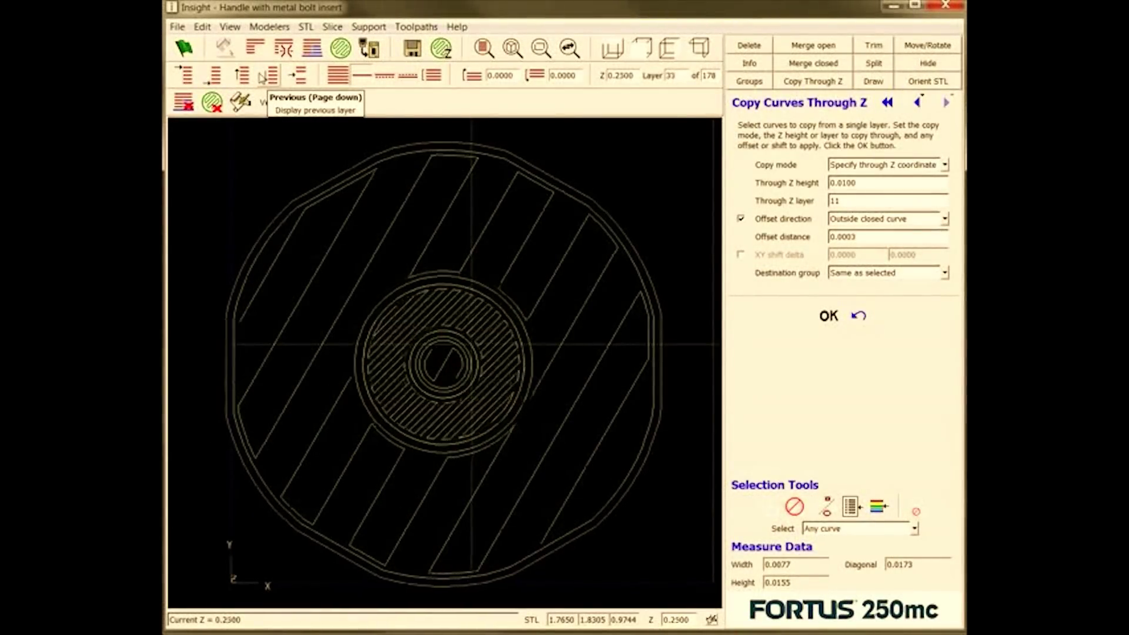
key(Page_Up)
key(Page_Up)
key(Page_Up)
key(Page_Up)
key(Page_Up)
key(Page_Down)
key(Page_Down)
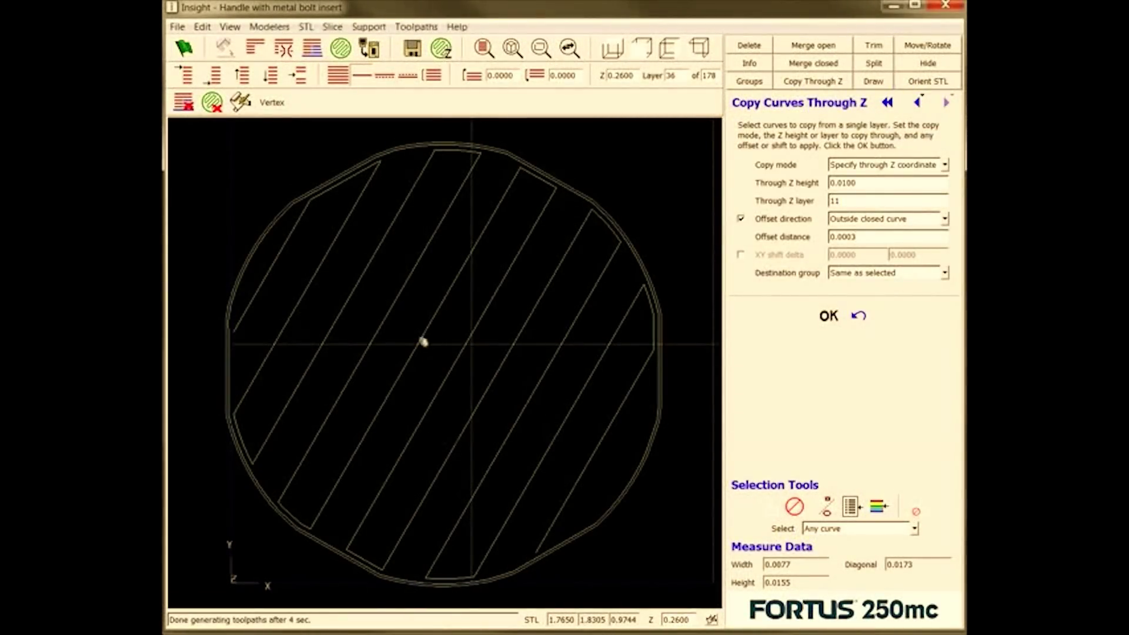
View the layers at a tilted angle and examine them upward from the support base into the raised handle.
drag(429, 320, 424, 147)
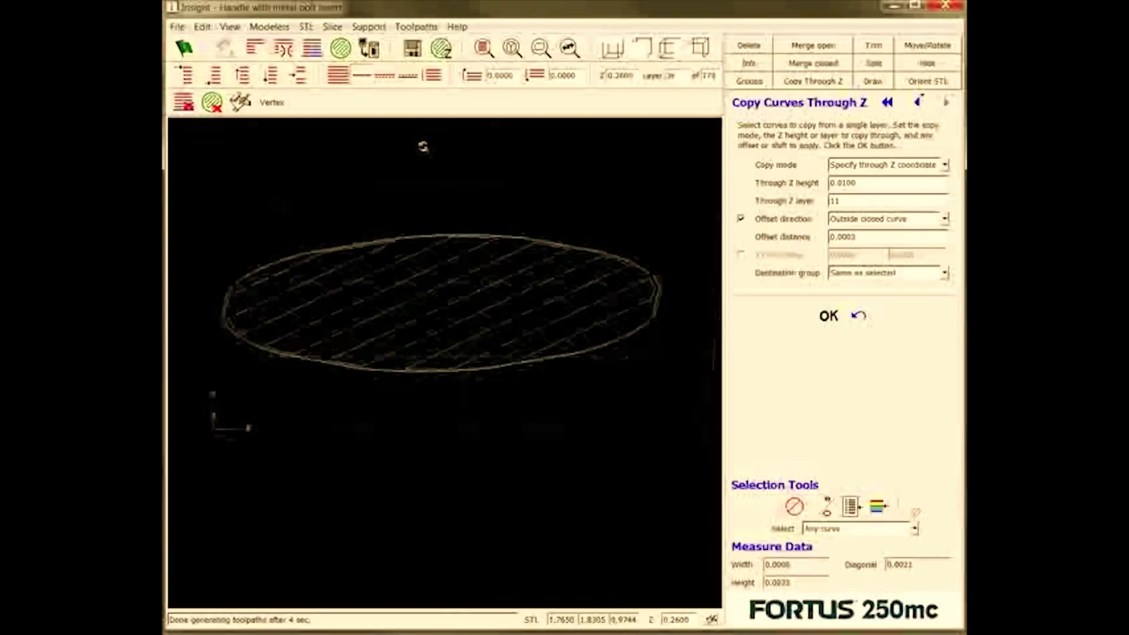
key(Up)
key(Up)
key(Up)
key(Up)
key(Up)
key(Up)
key(Up)
key(Up)
key(Up)
key(Up)
key(Up)
key(Up)
key(Up)
key(Up)
key(Up)
key(Up)
key(Up)
key(Up)
key(Up)
key(Up)
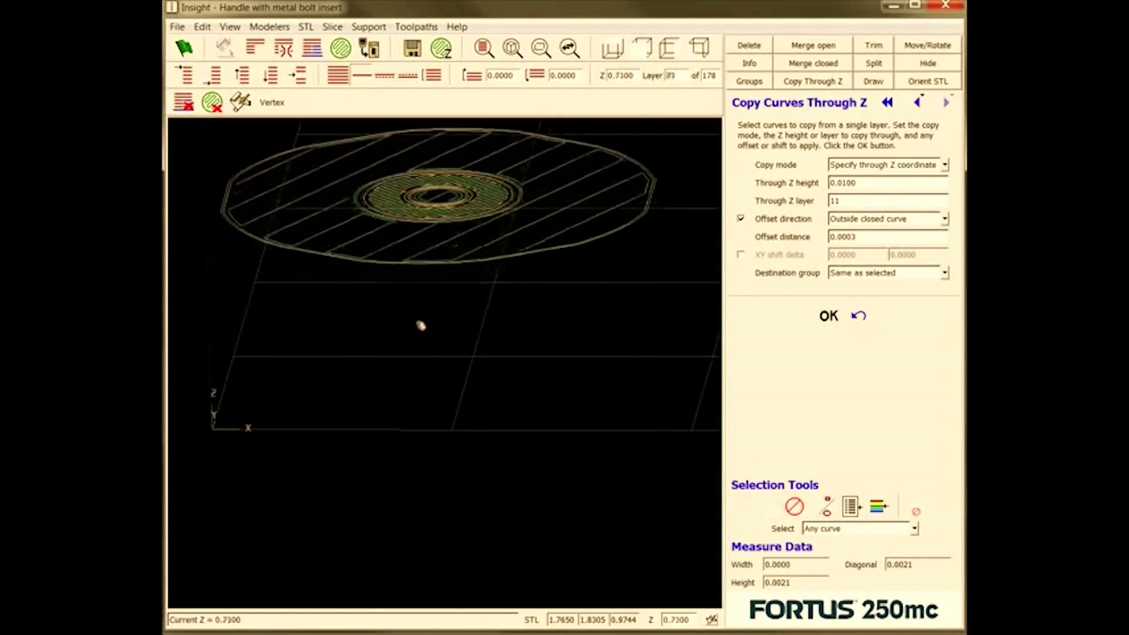
key(Up)
key(Up)
key(Up)
key(Up)
key(Up)
key(Up)
key(Up)
key(Up)
Examine the transition from support-only layers to the handle, ending on the part layer at Z 0.7200.
drag(434, 270, 435, 308)
key(Down)
key(Down)
key(Down)
key(Down)
key(Down)
key(Down)
key(Down)
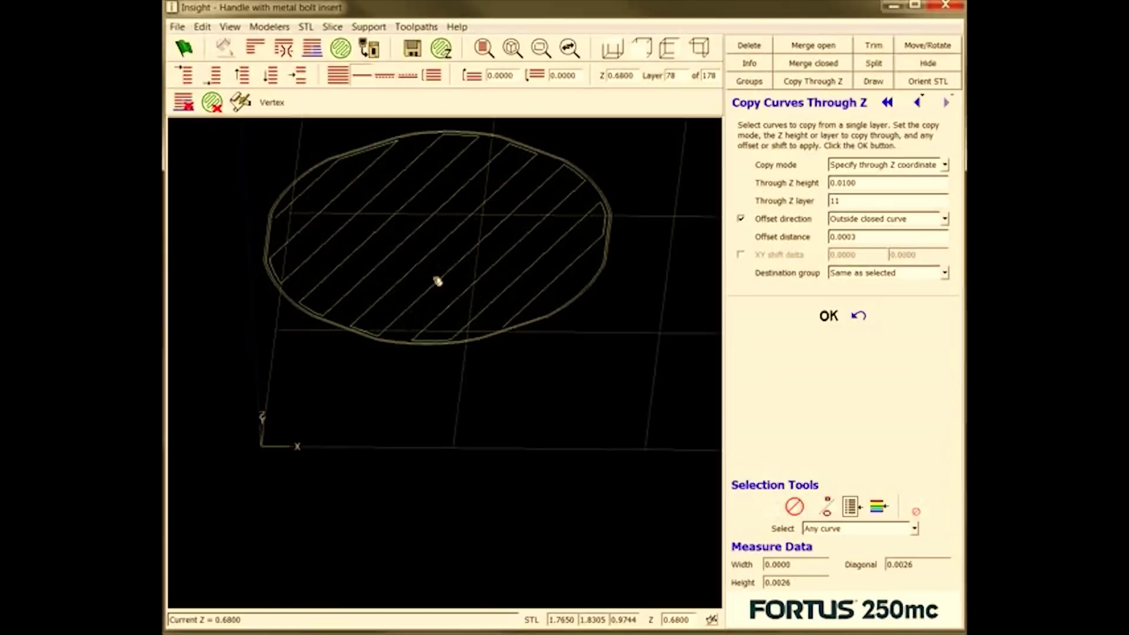
key(Up)
key(Up)
key(Up)
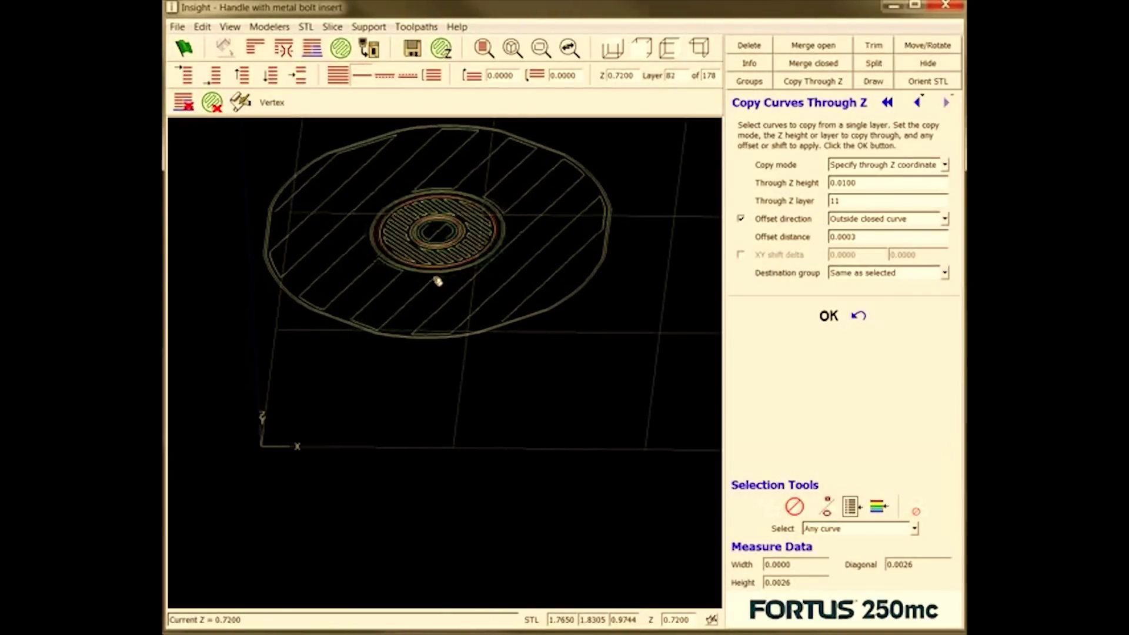
Display the toolpaths on the handle layer at Z 0.7200 as shaded, full-width beads in a tilted view.
drag(437, 281, 443, 154)
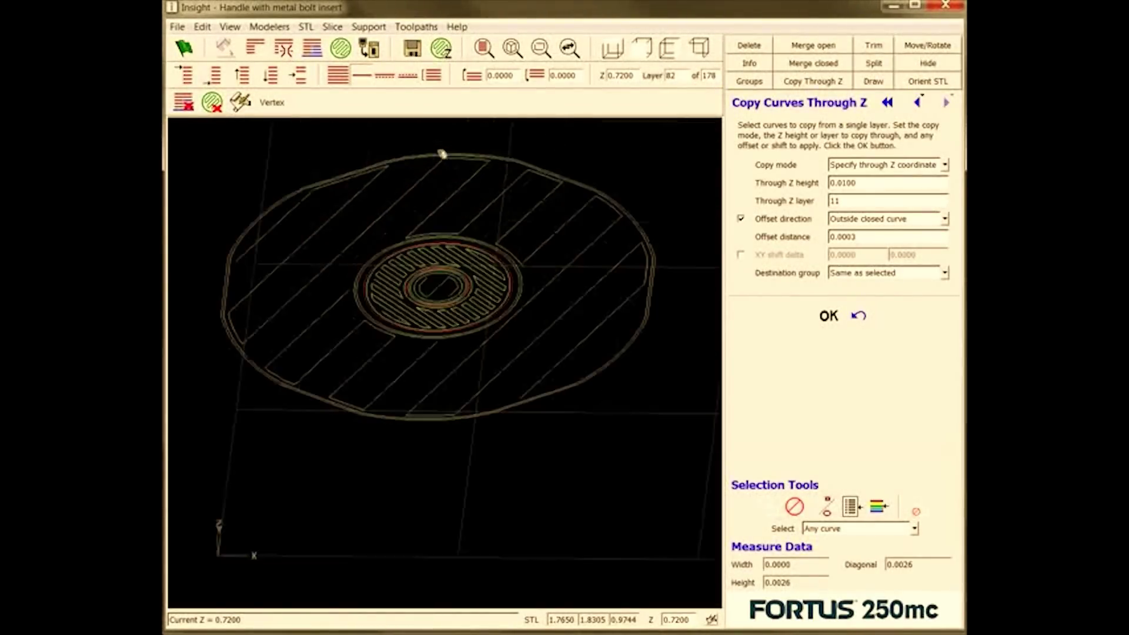
right_click(456, 214)
click(533, 424)
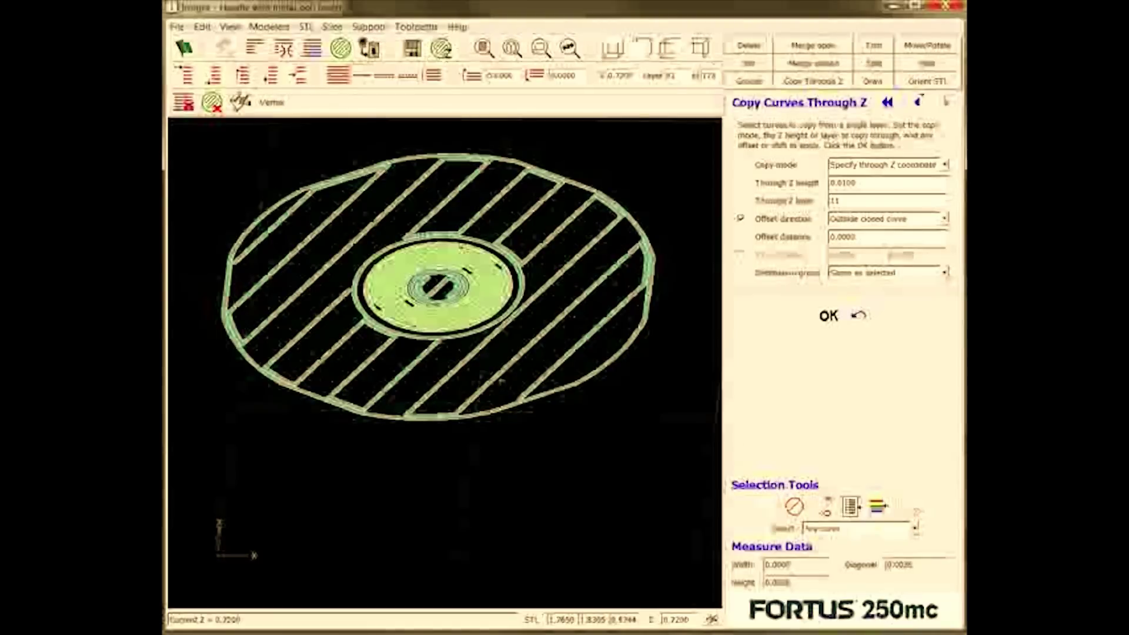
Locate the top layer of the hexagonal bolt pocket and set the first Z limit to its height, 1.1800.
key(Up)
key(Up)
key(Up)
key(Up)
key(Up)
key(Up)
key(Up)
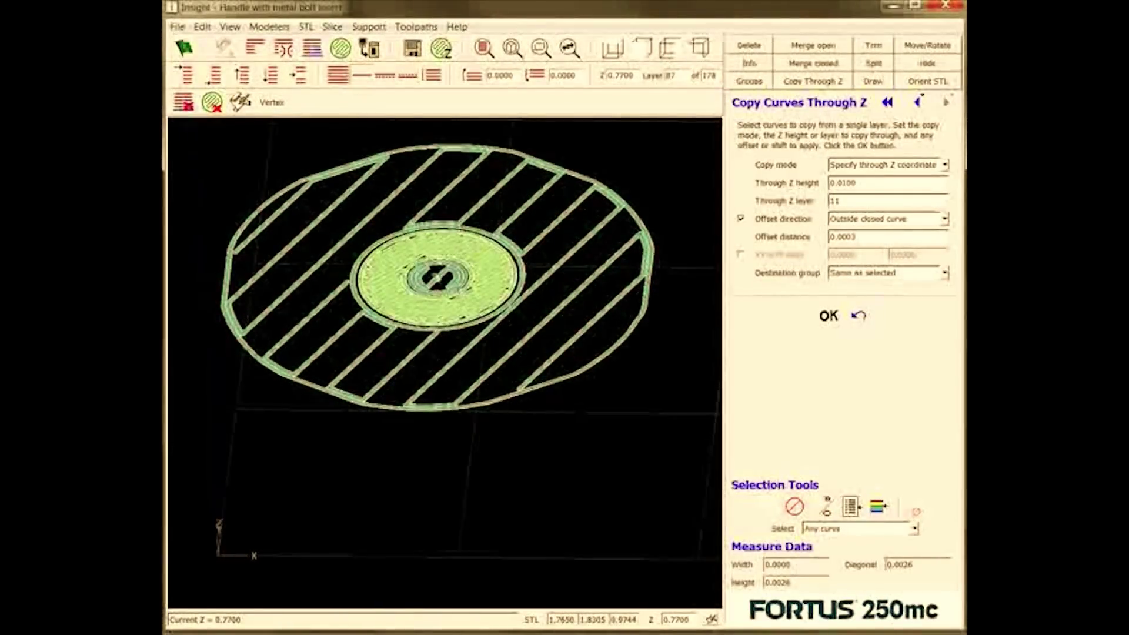
key(Up)
key(Up)
key(Up)
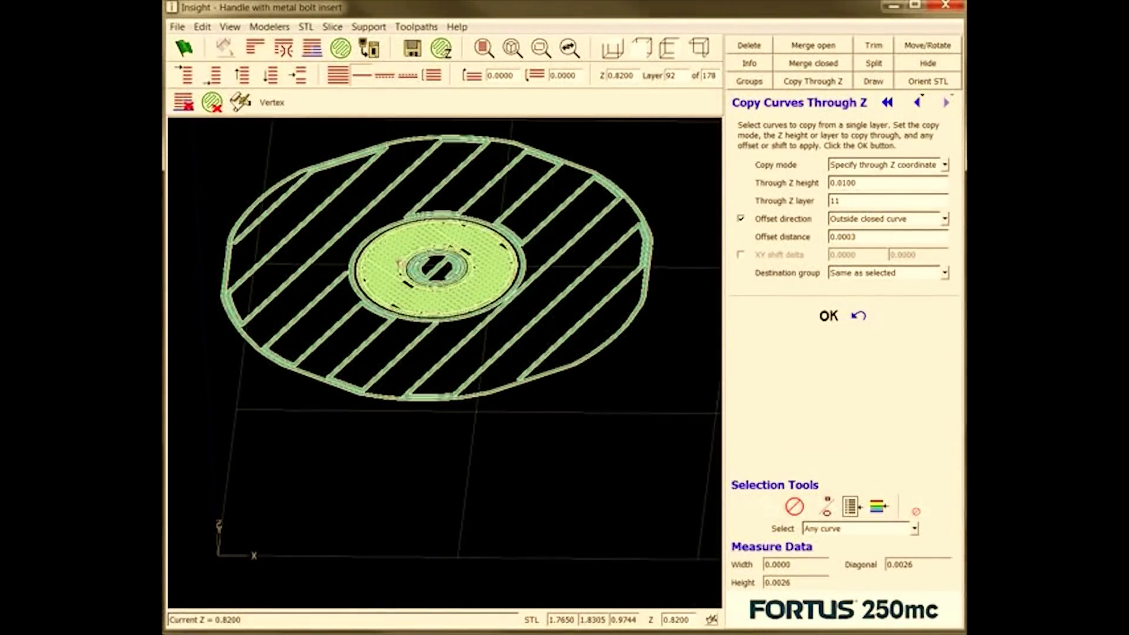
key(Up)
key(Up)
key(Up)
key(Up)
key(Up)
key(Up)
key(Up)
key(Up)
key(Up)
key(Up)
key(Up)
key(Up)
key(Up)
key(Up)
key(Up)
key(Up)
key(Up)
key(Up)
key(Up)
key(Up)
key(Up)
key(Up)
key(Up)
key(Up)
key(Up)
key(Up)
key(Up)
key(Up)
key(Up)
key(Up)
key(Up)
key(Up)
key(Up)
key(Up)
key(Up)
key(Up)
key(Up)
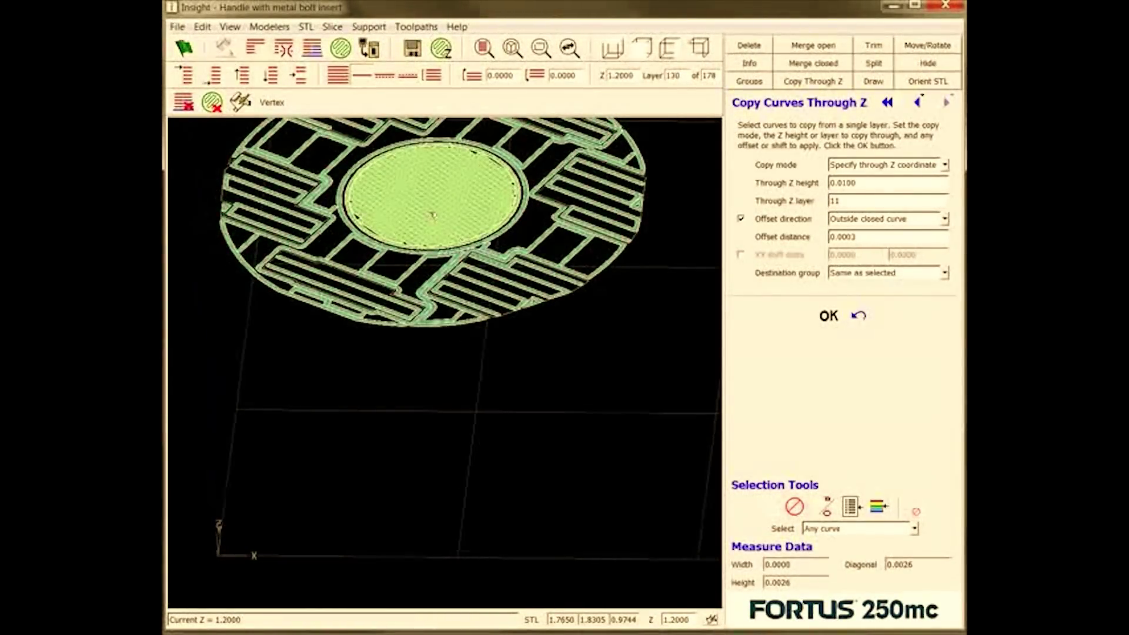
key(Down)
key(Down)
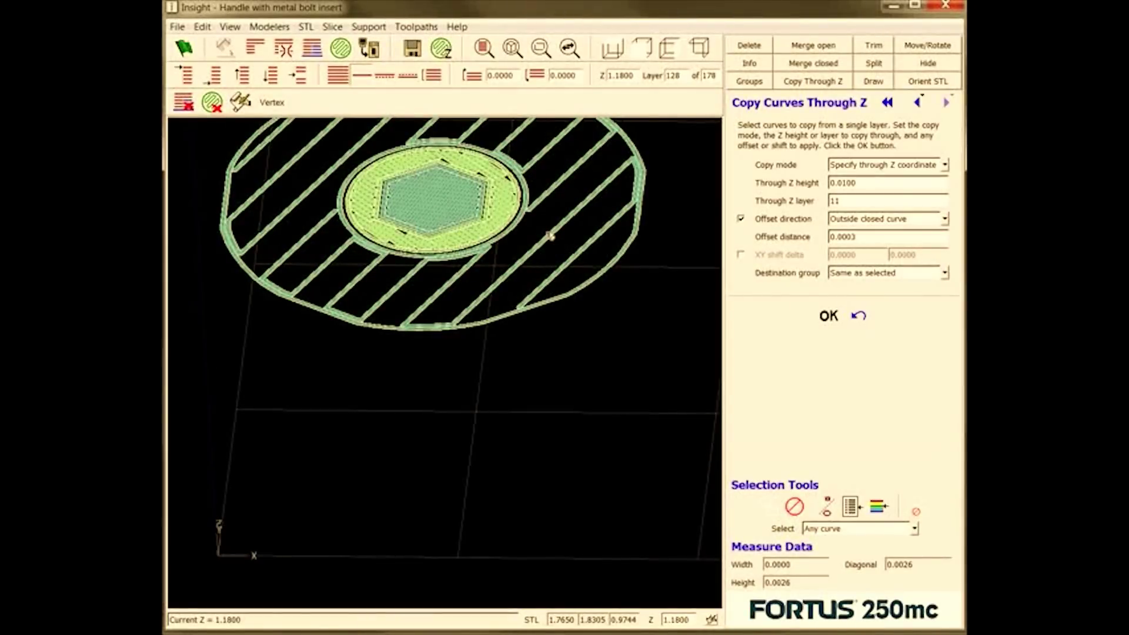
click(478, 78)
Locate the handle's lowest layer, just above the support-only layers, and set the second Z limit to its height, 0.7100.
key(Down)
key(Down)
key(Down)
key(Down)
key(Down)
key(Down)
key(Down)
key(Down)
key(Down)
key(Down)
key(Down)
key(Down)
key(Down)
key(Down)
key(Down)
key(Down)
key(Down)
key(Down)
key(Down)
key(Down)
key(Down)
key(Down)
key(Down)
key(Down)
key(Down)
key(Down)
key(Down)
key(Down)
key(Down)
key(Down)
key(Down)
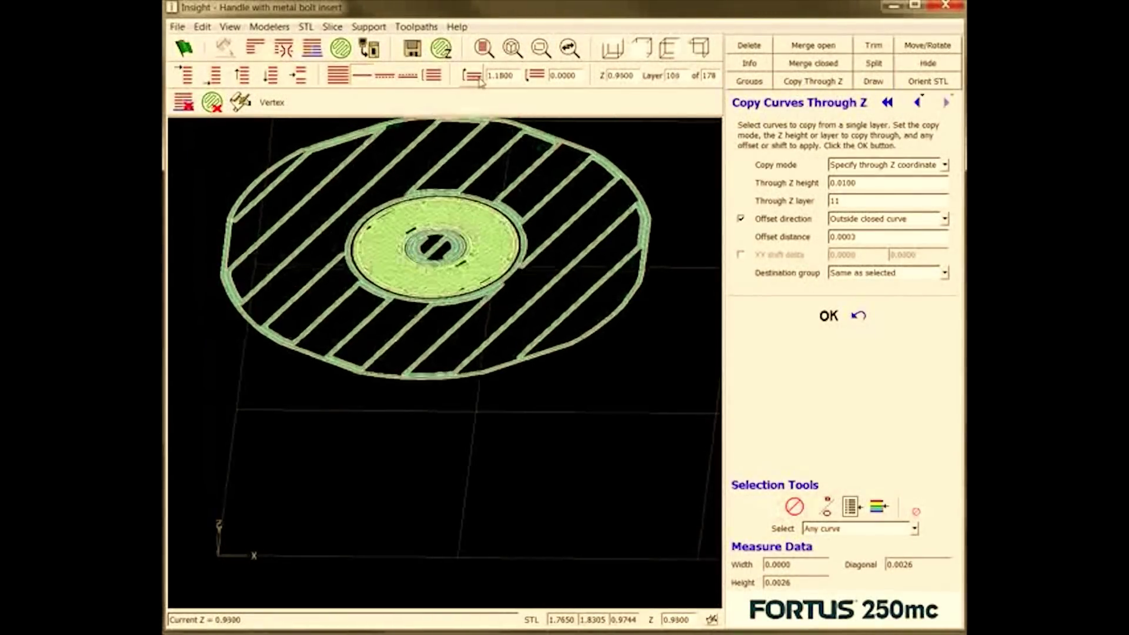
key(Down)
key(Down)
key(Down)
key(Down)
key(Down)
key(Down)
key(Down)
key(Down)
key(Down)
key(Down)
key(Down)
key(Down)
key(Down)
key(Down)
key(Down)
key(Down)
key(Down)
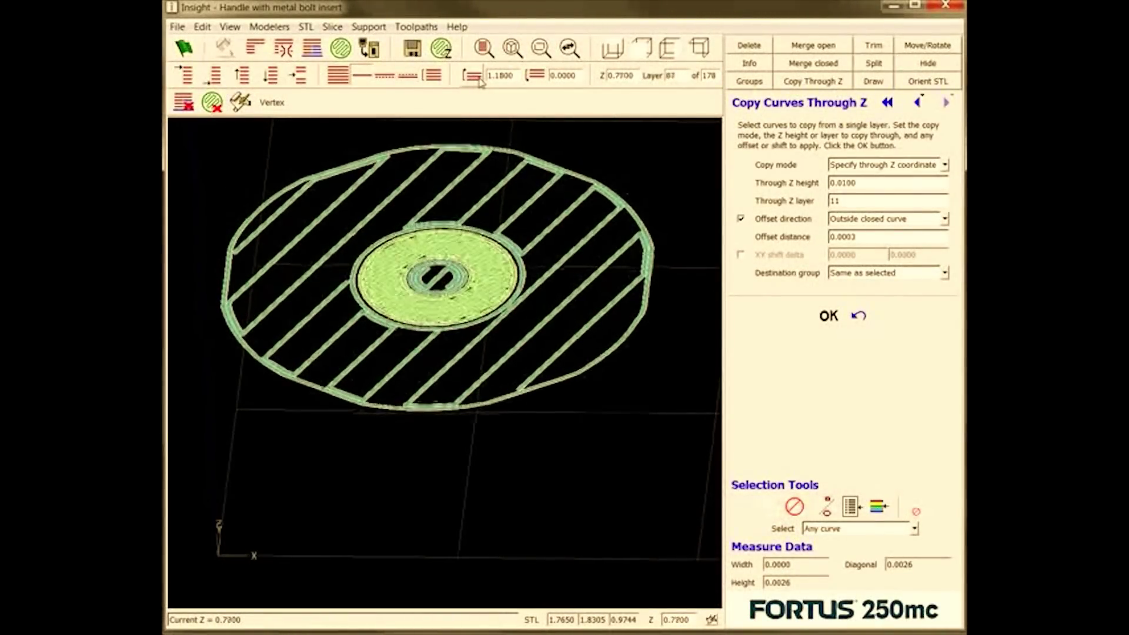
key(Up)
key(Up)
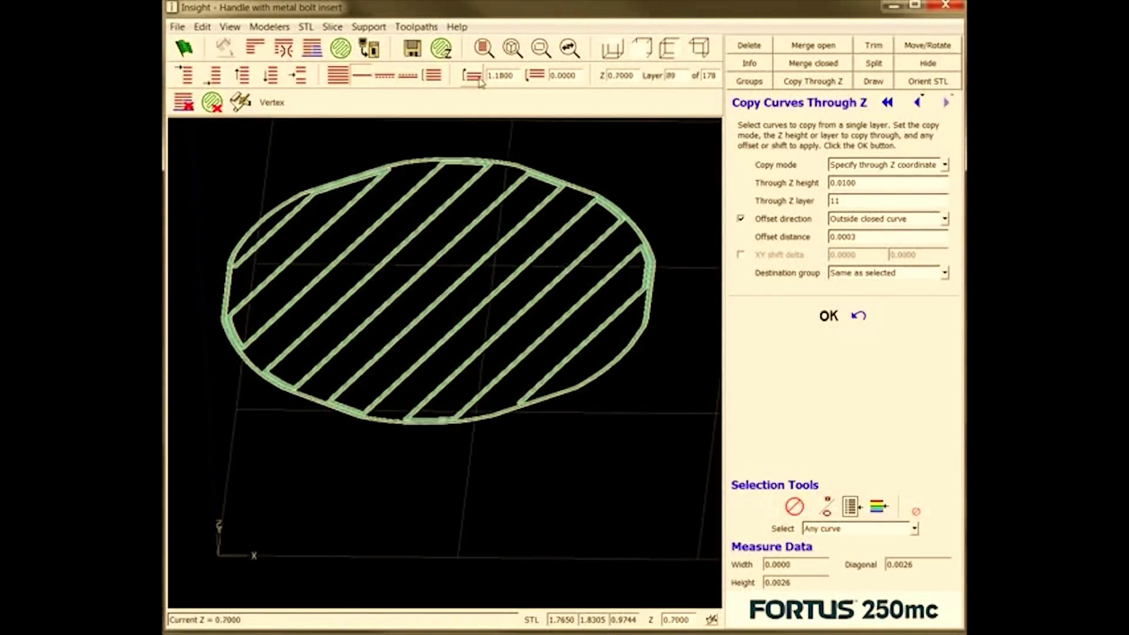
key(Down)
key(Up)
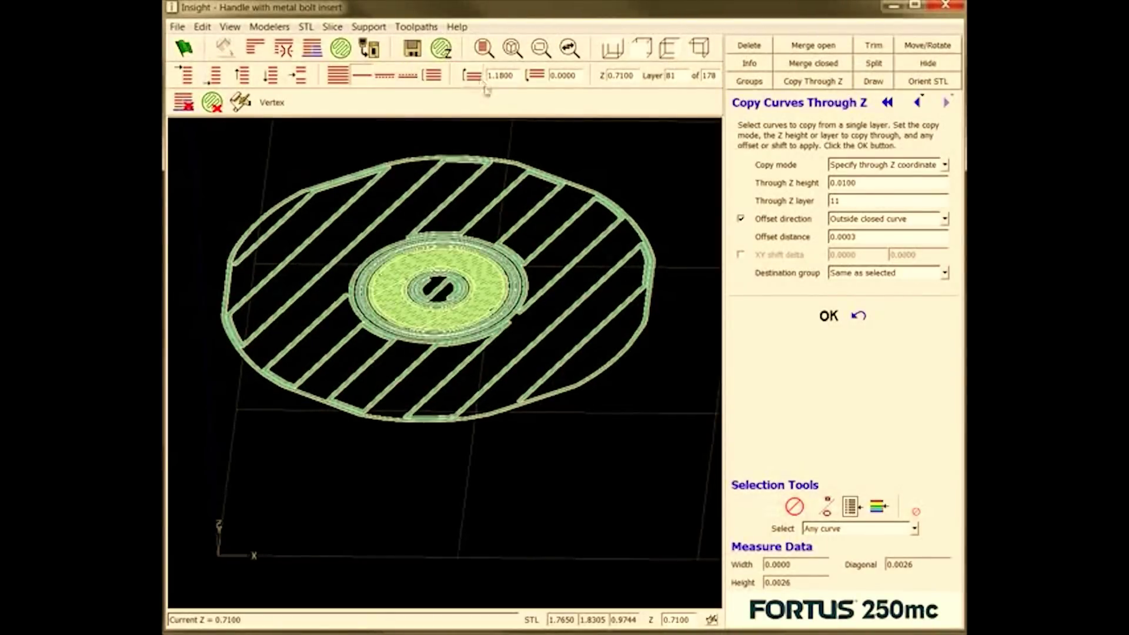
click(538, 79)
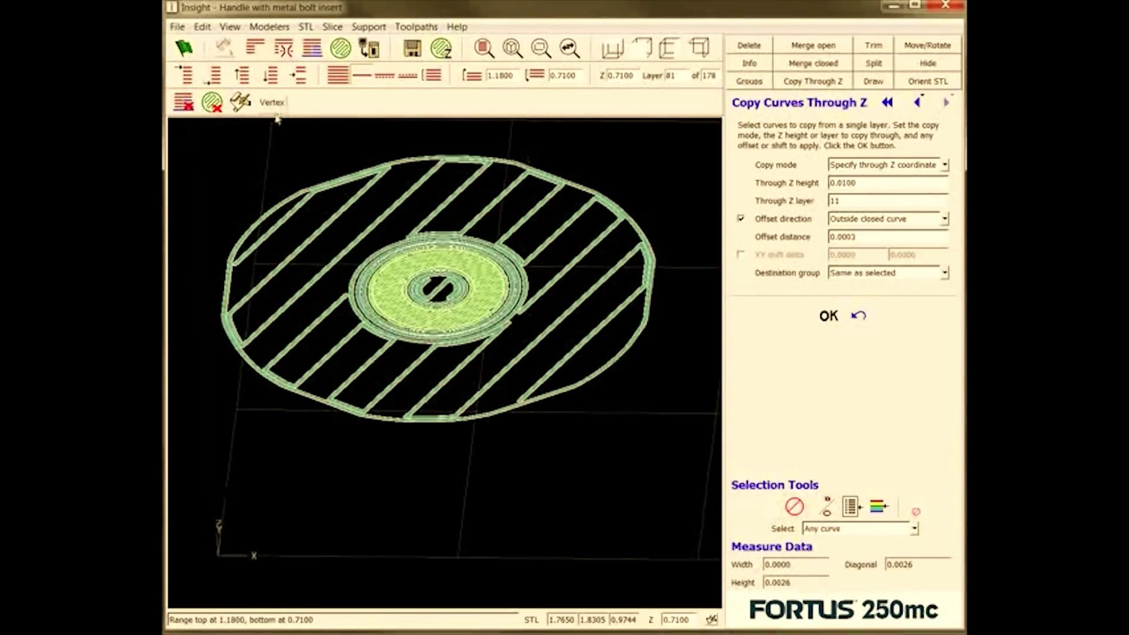
Hide the toolpaths and display all curves in the Z range 0.7100 to 1.1800, tilted to look into the bolt pocket.
click(212, 103)
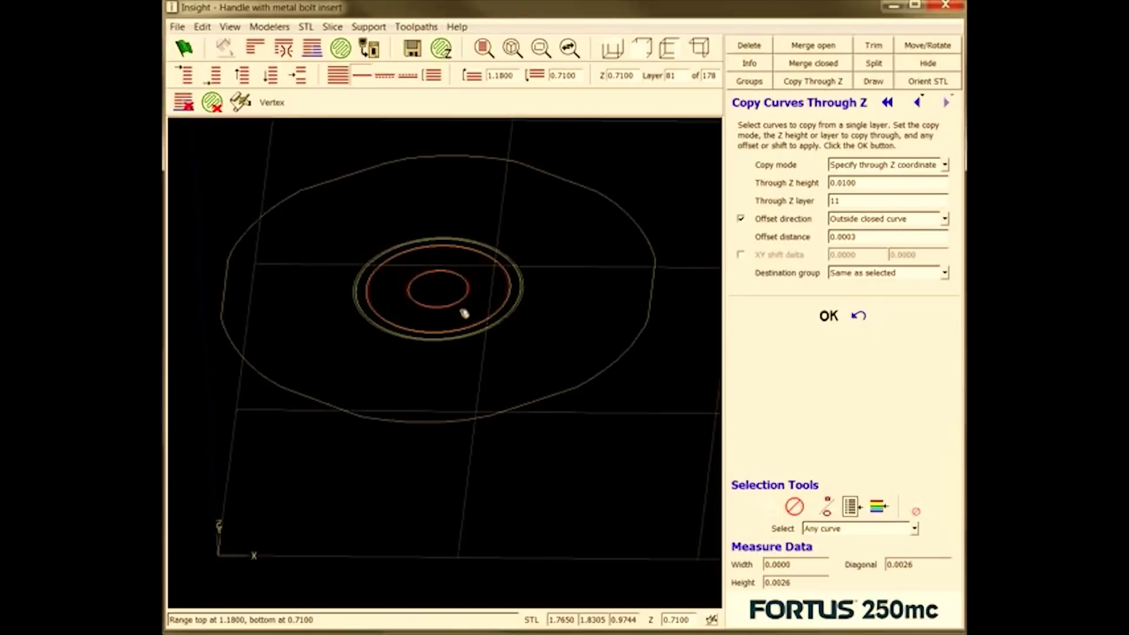
click(434, 81)
middle_drag(574, 190, 532, 226)
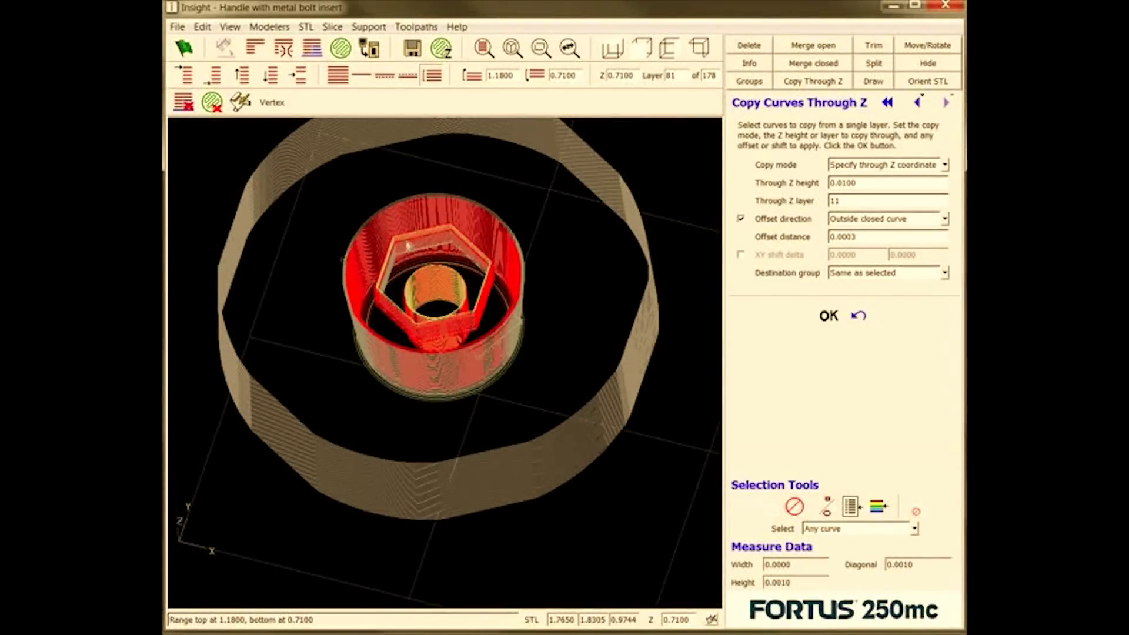
scroll(415, 233, up, 5)
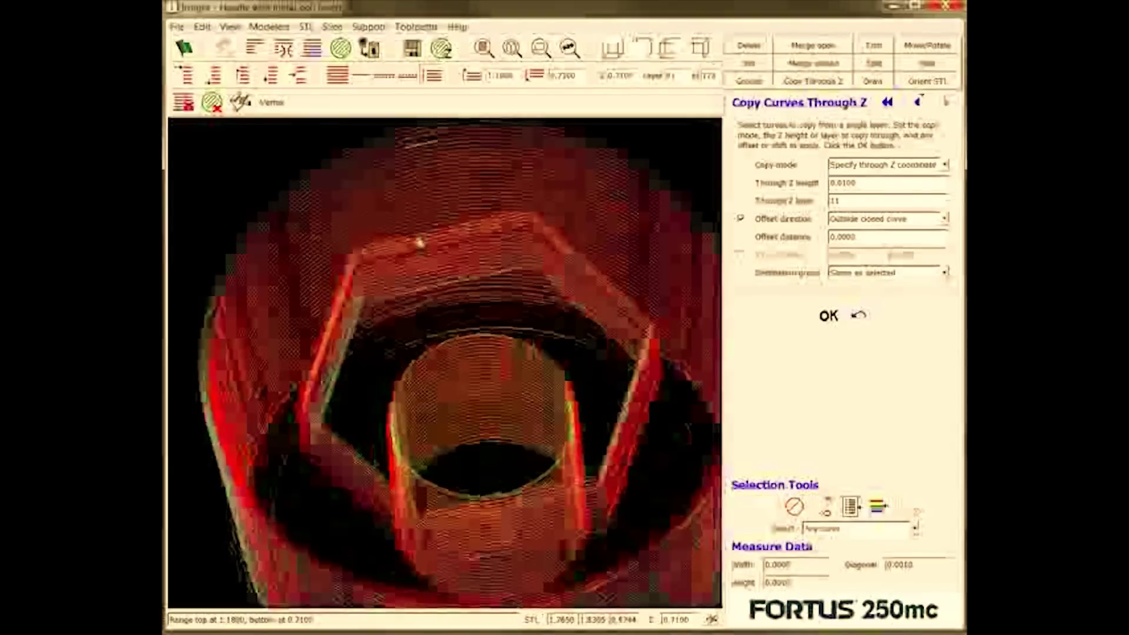
scroll(422, 251, down, 8)
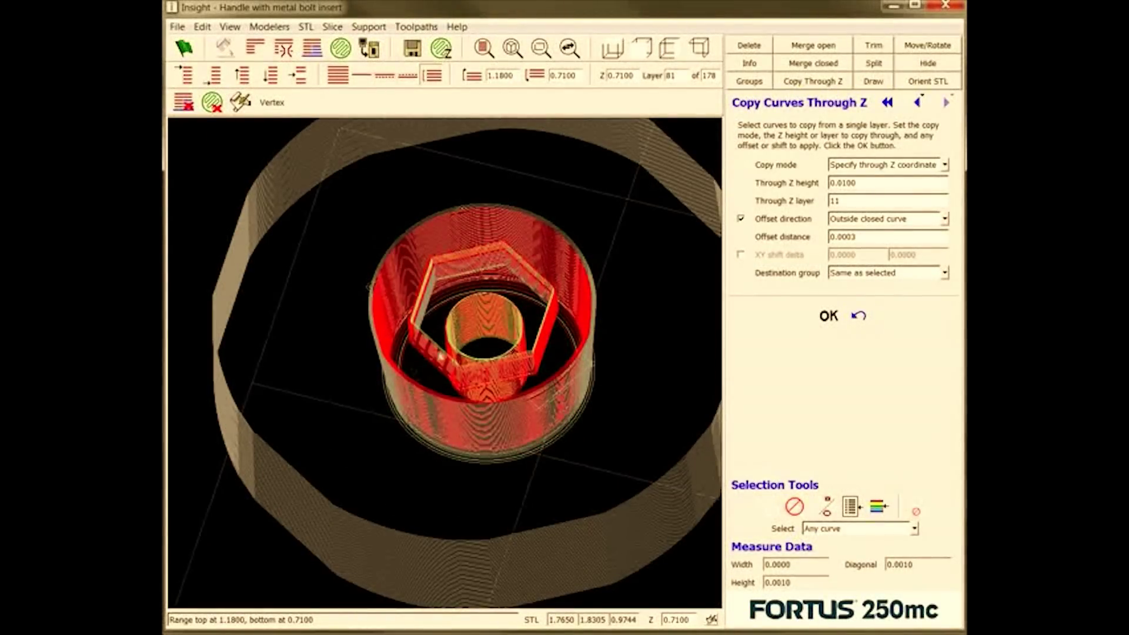
middle_drag(511, 339, 513, 389)
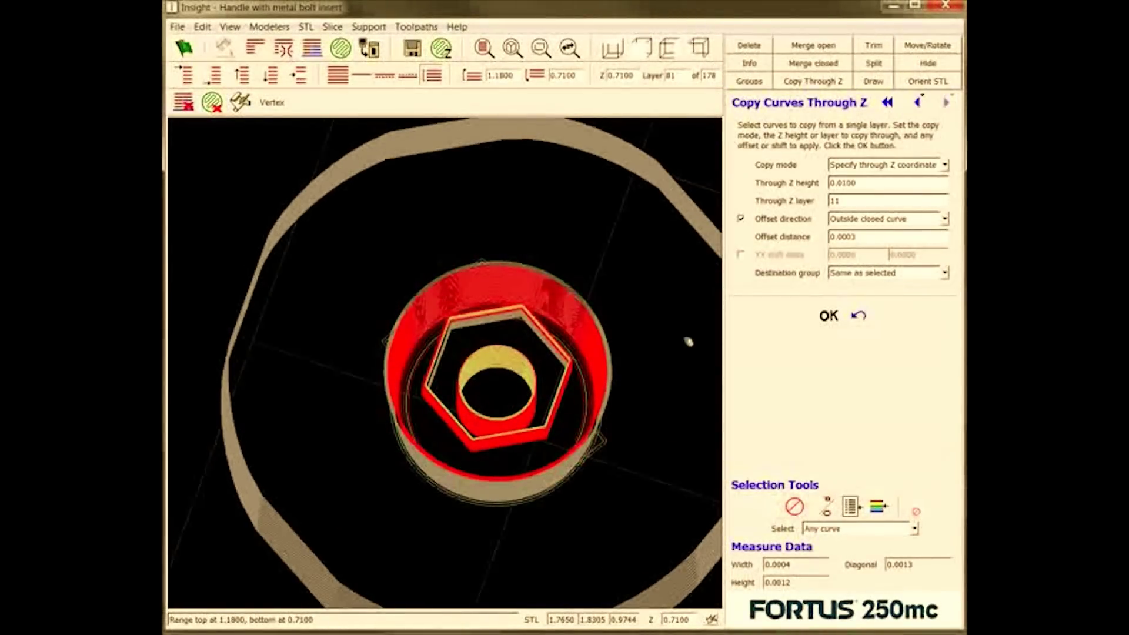
Delete the system support curves inside the bolt hole and hexagonal pocket throughout the displayed Z range.
click(914, 528)
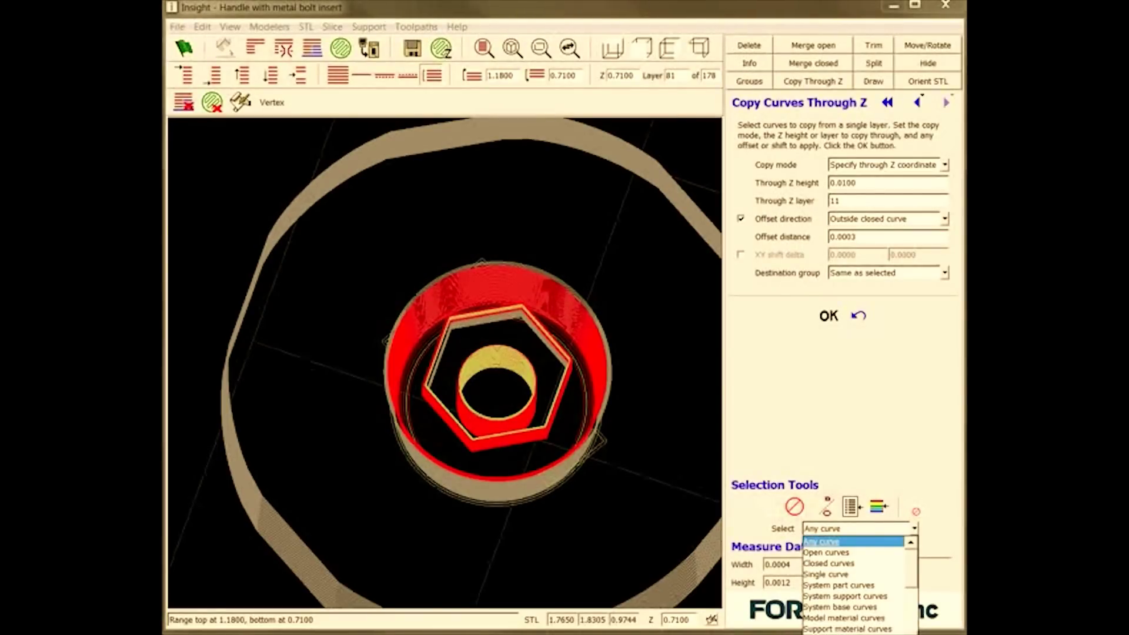
click(912, 358)
click(739, 43)
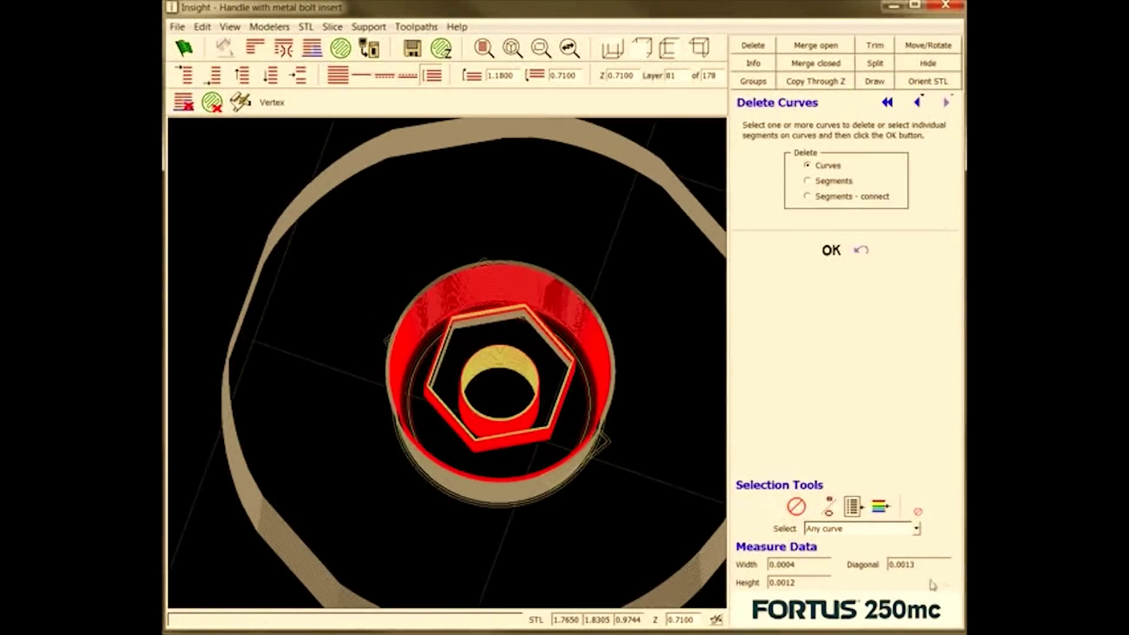
click(916, 528)
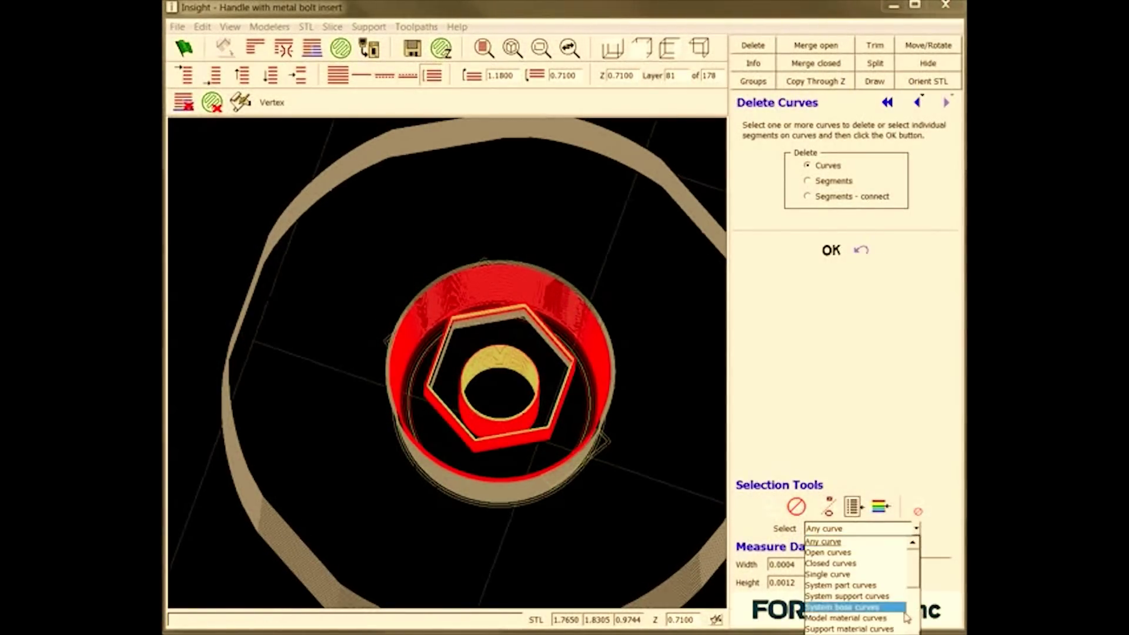
click(886, 598)
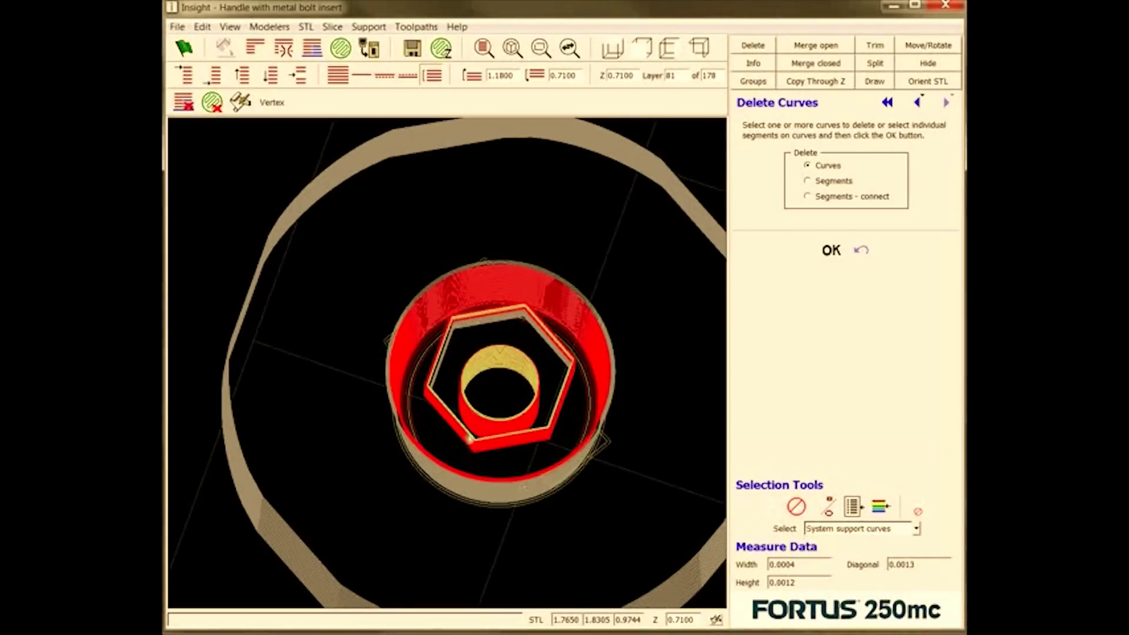
drag(503, 402, 527, 458)
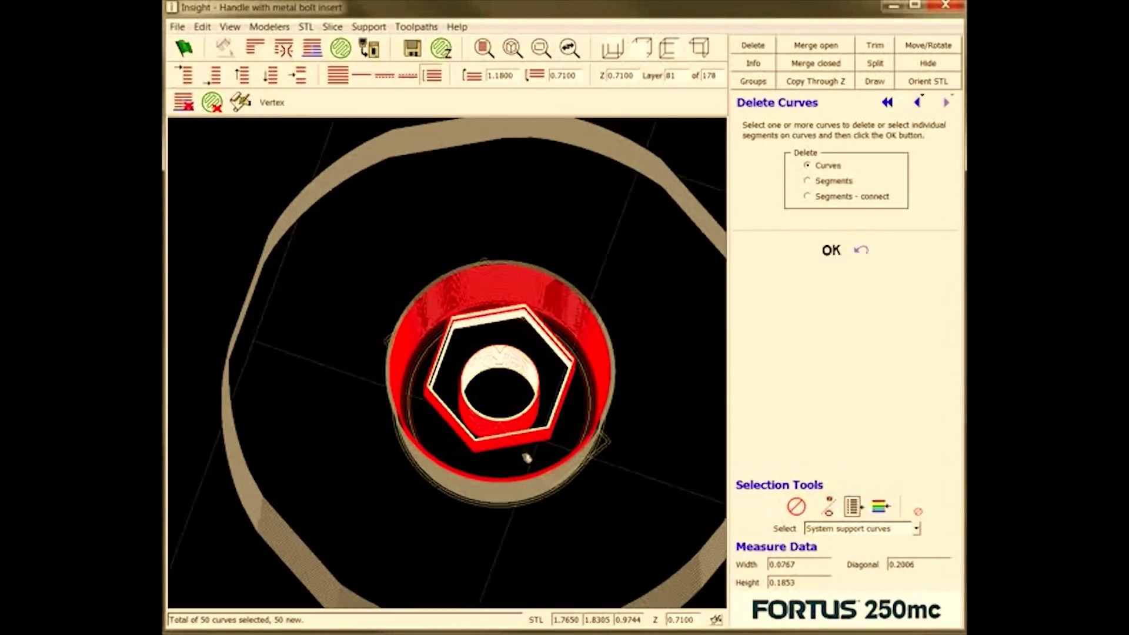
click(832, 251)
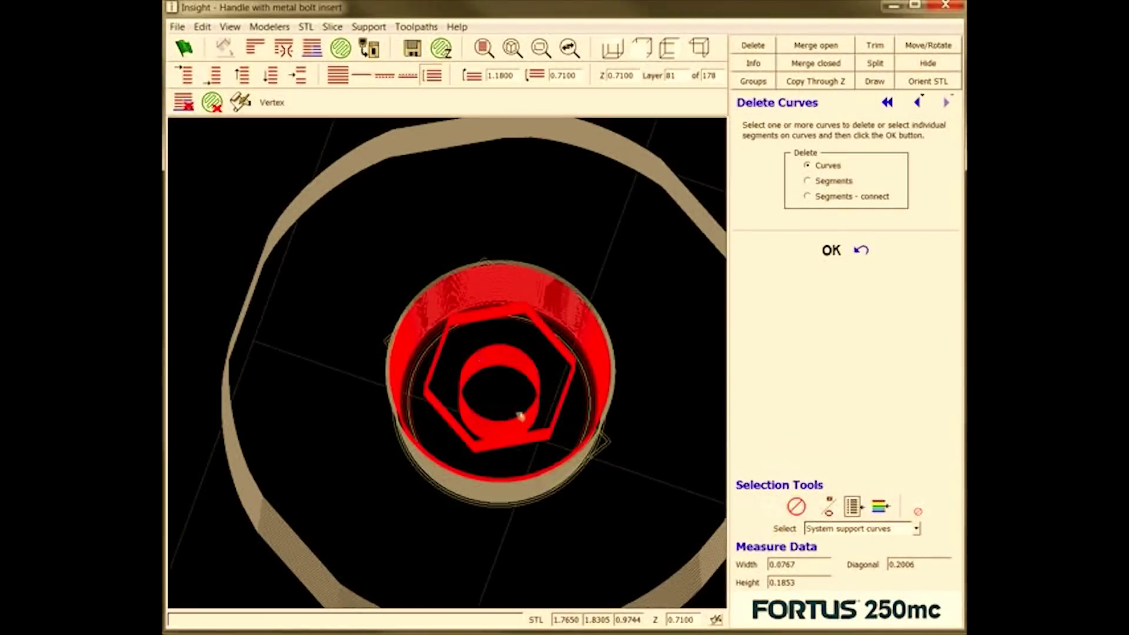
Examine single layers around the handle's underside for remaining support in the bolt hole, ending on the layer at Z 0.7100.
middle_drag(469, 378, 458, 288)
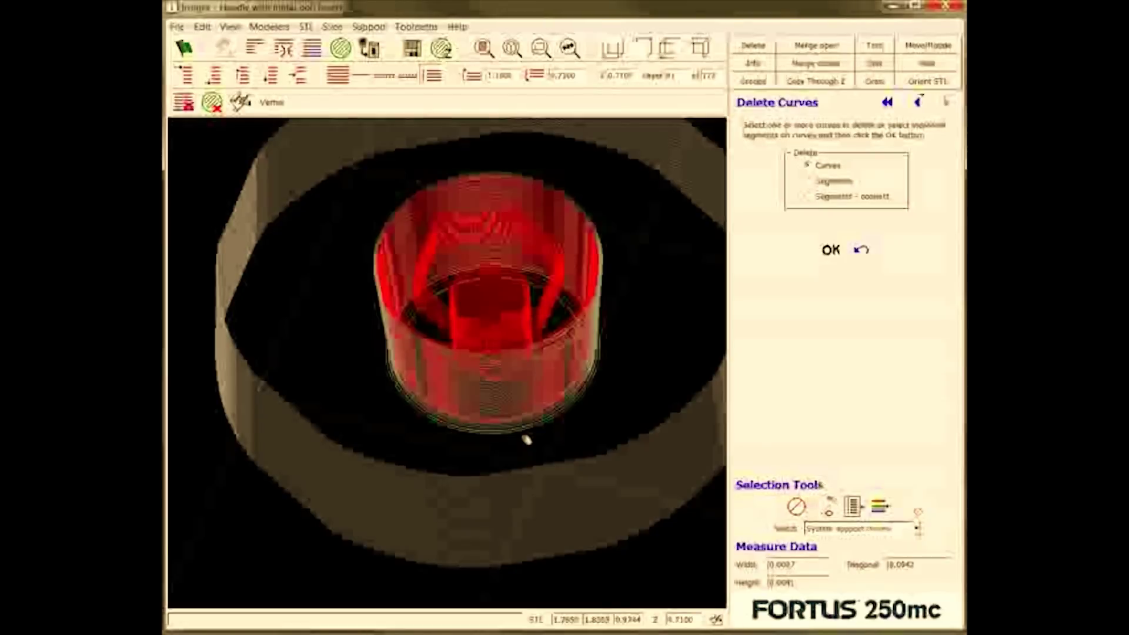
key(Page_Down)
key(Page_Down)
key(Page_Down)
key(Page_Down)
key(Page_Down)
key(Page_Down)
key(Page_Down)
key(Page_Down)
key(Page_Up)
key(Page_Up)
key(Page_Up)
key(Page_Up)
key(Page_Up)
key(Page_Up)
key(Page_Up)
key(Page_Up)
key(Page_Up)
key(Page_Up)
key(Page_Up)
key(Page_Up)
key(Page_Up)
key(Page_Up)
key(Page_Up)
key(Page_Up)
key(Page_Up)
key(Page_Up)
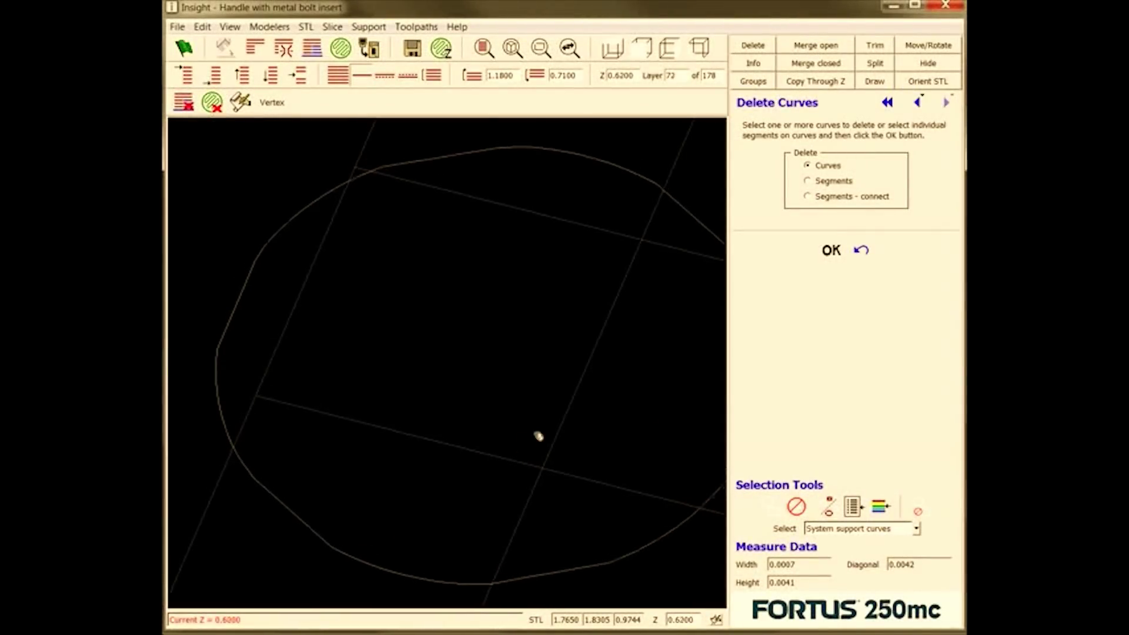
key(Page_Down)
key(Page_Down)
key(Page_Down)
key(Page_Down)
key(Page_Down)
key(Page_Down)
key(Page_Down)
key(Page_Down)
key(Page_Down)
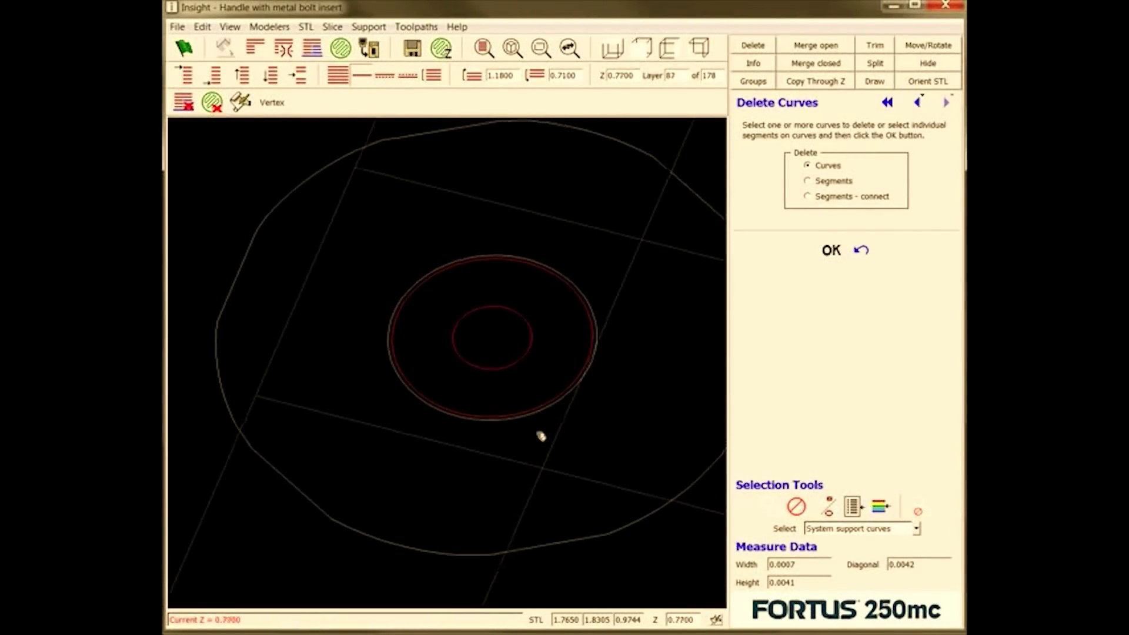
key(Page_Down)
key(Page_Down)
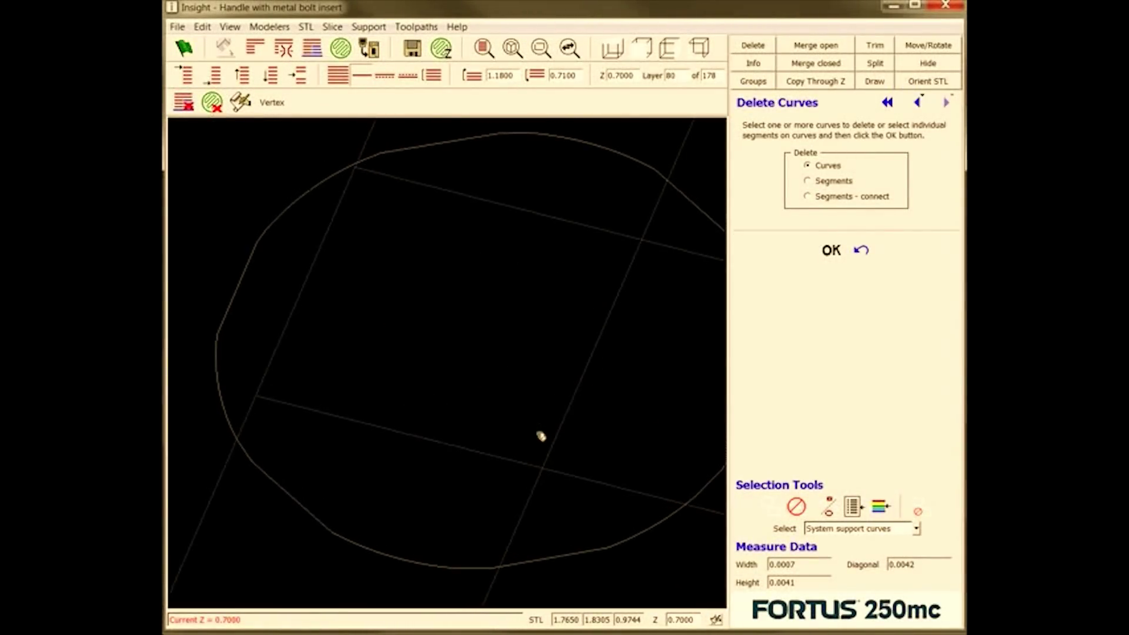
key(Page_Up)
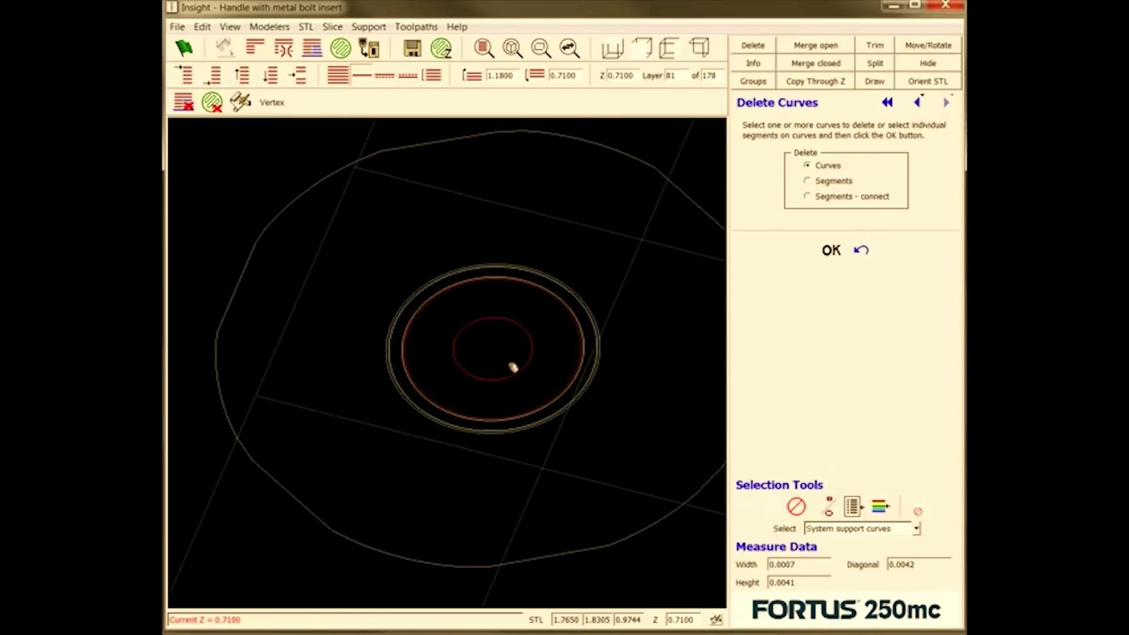
key(Page_Down)
key(Page_Up)
Copy the bolt-hole circle at Z 0.7100 down one layer into the Support group, with no offset.
drag(515, 371, 518, 383)
click(815, 81)
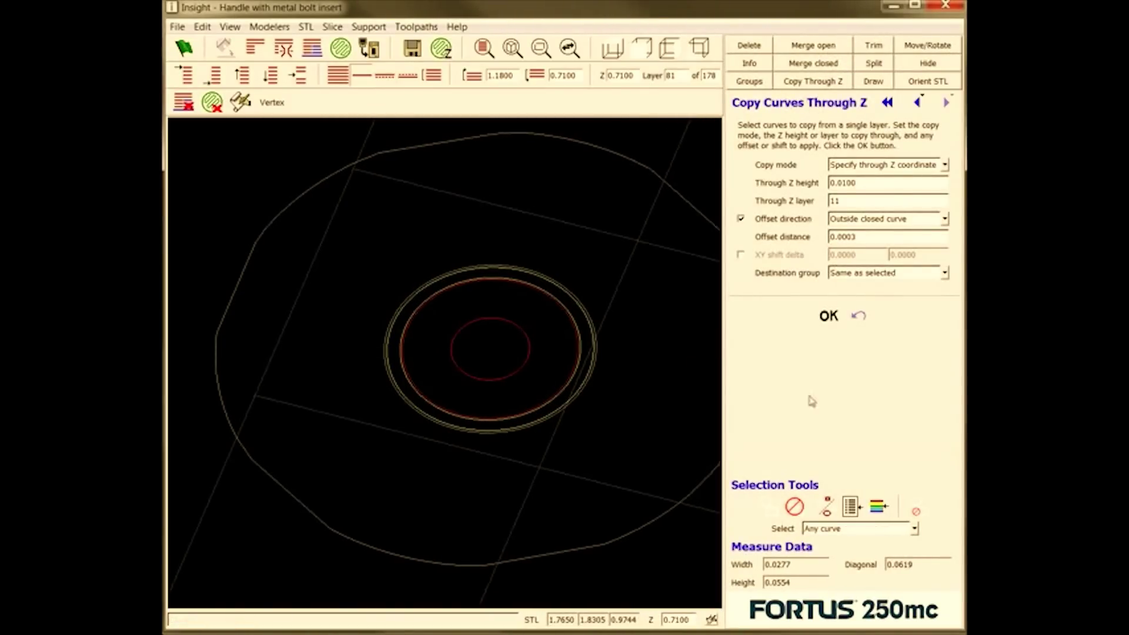
click(944, 164)
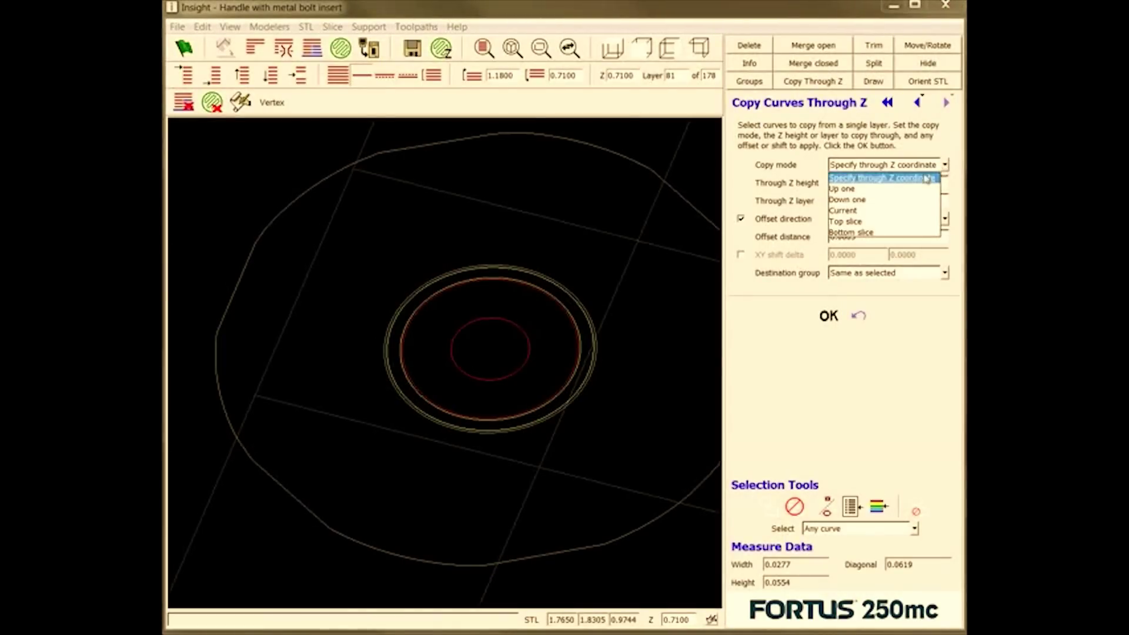
click(876, 201)
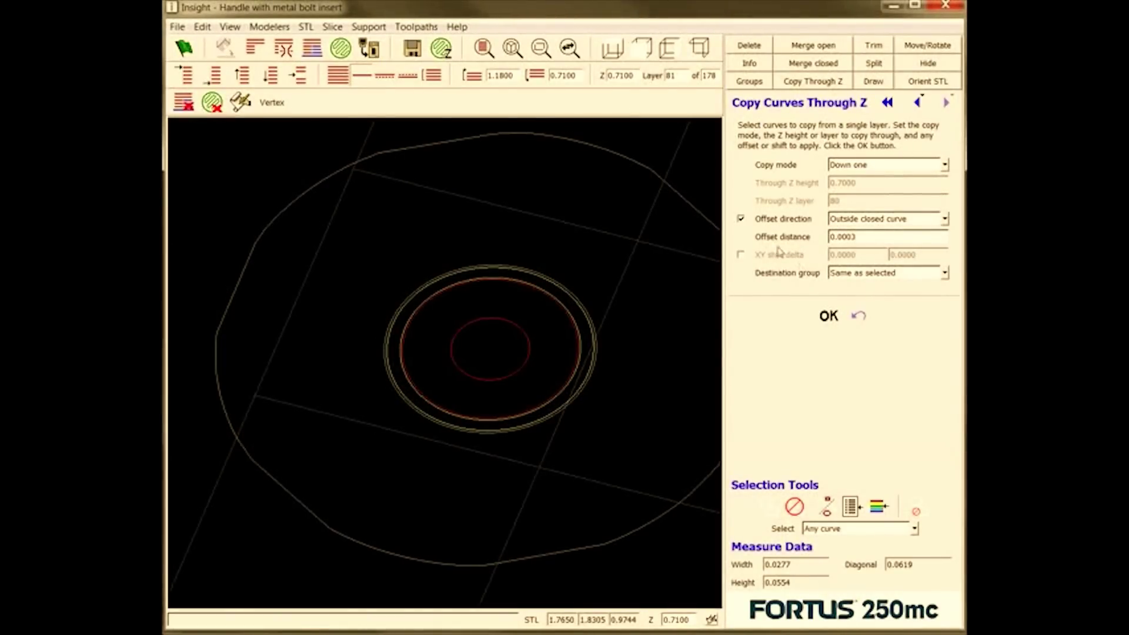
click(742, 219)
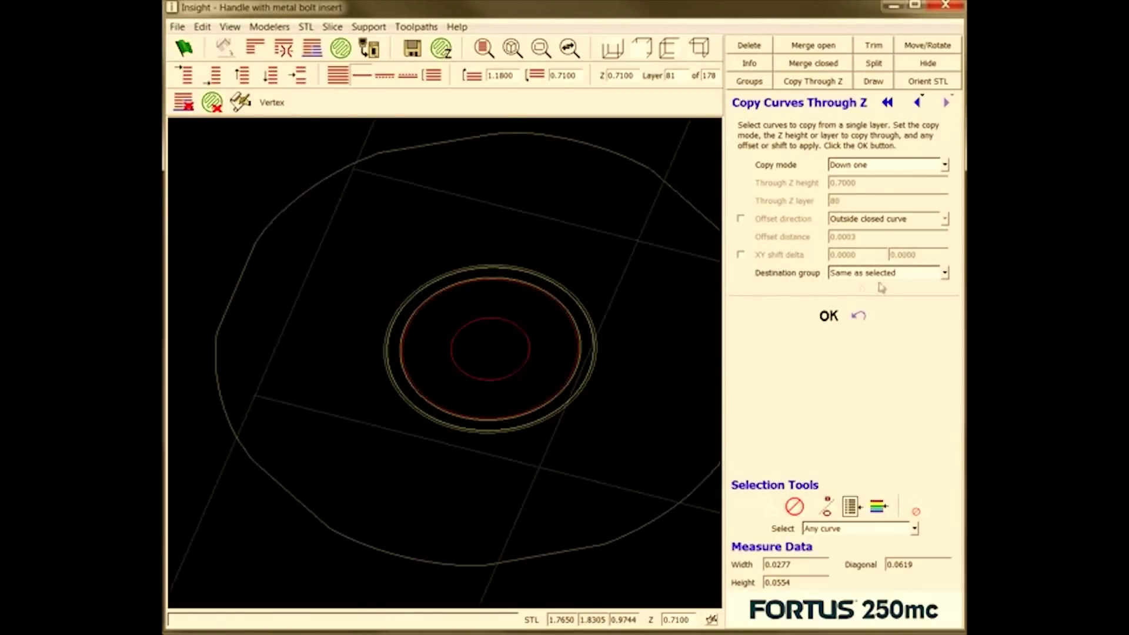
click(945, 274)
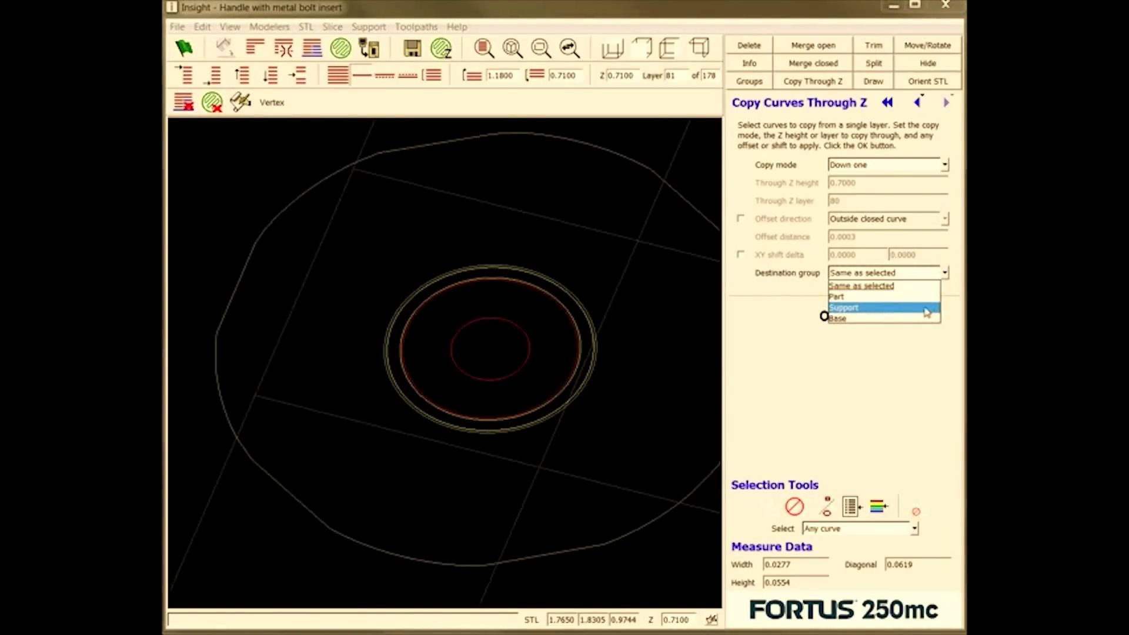
click(927, 313)
click(518, 363)
click(829, 316)
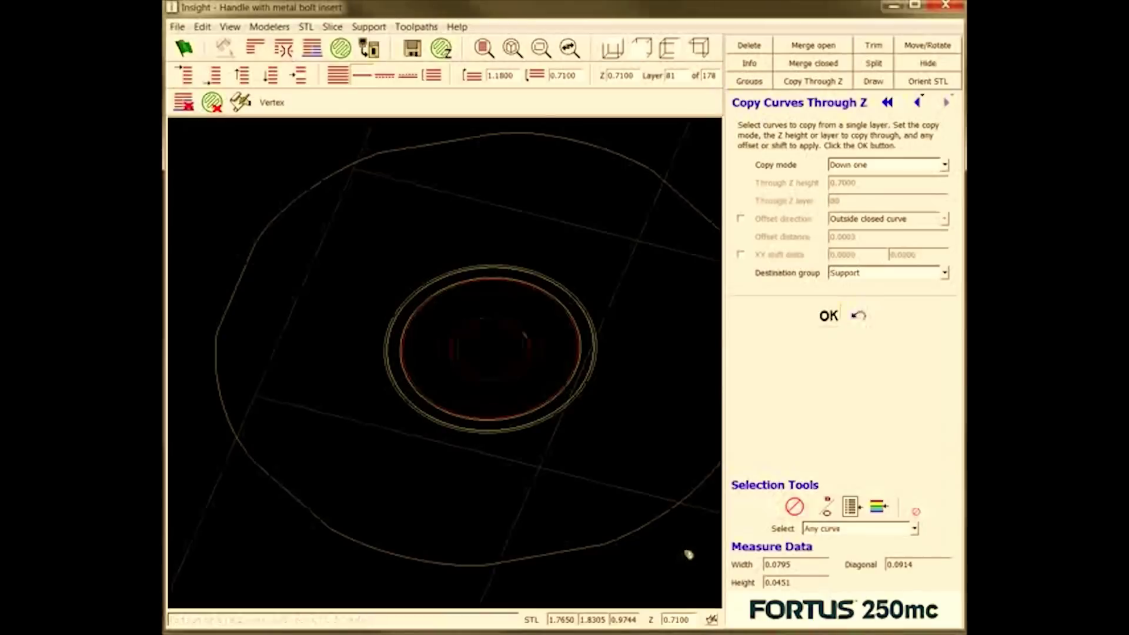
Set the curve copy to a specified Z coordinate through layer 11, offset 0.0005 outside the closed curve, into the Support group.
key(Page_Down)
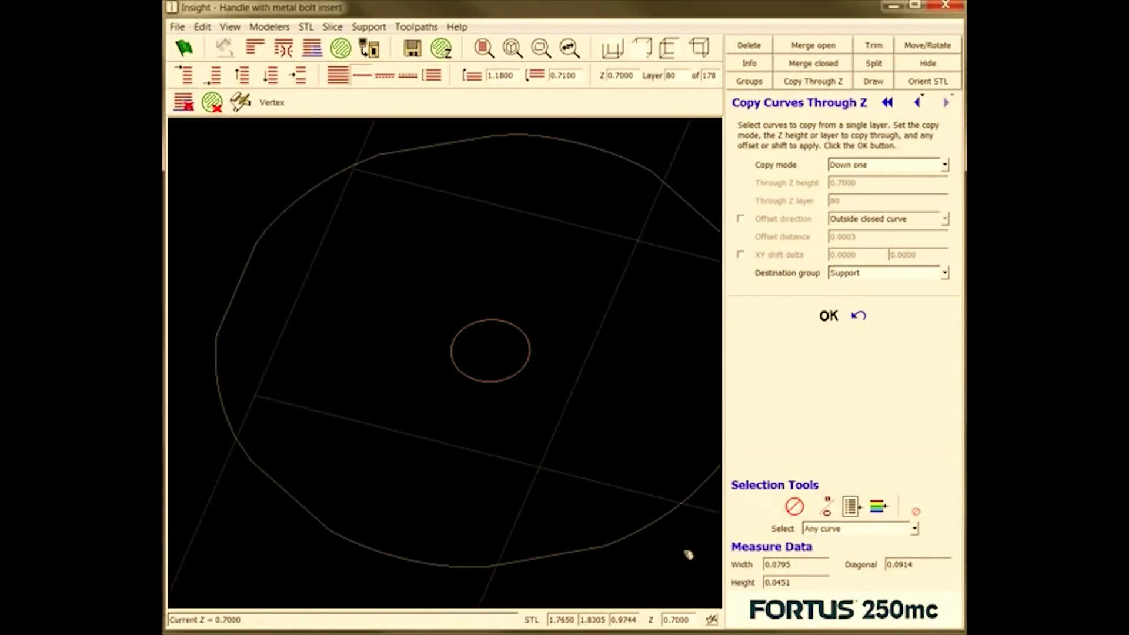
key(Page_Up)
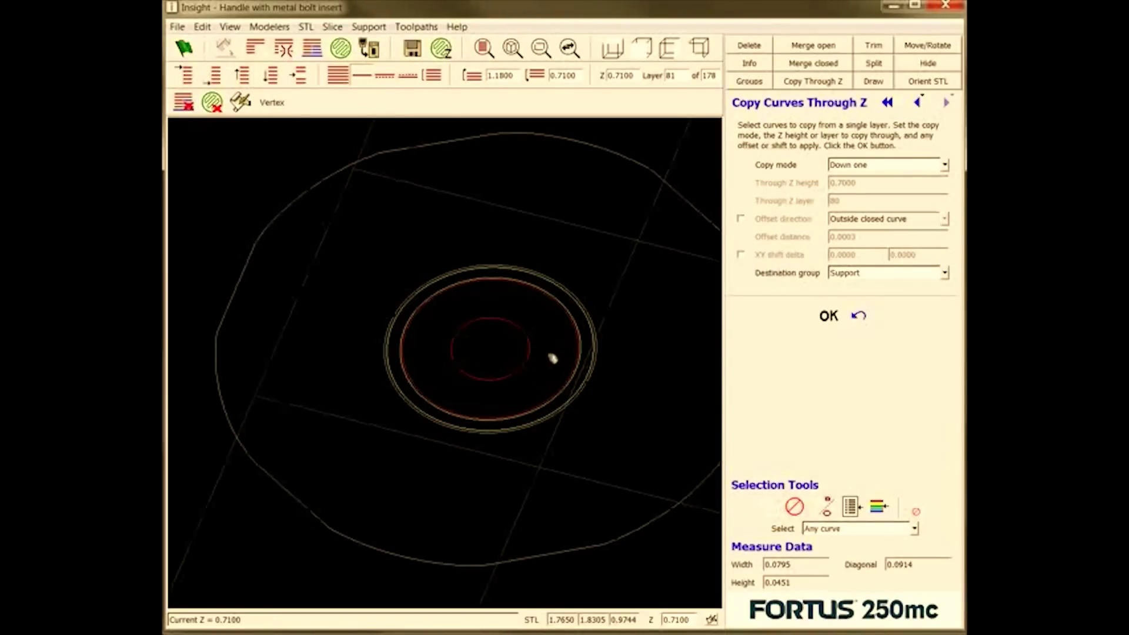
key(Page_Down)
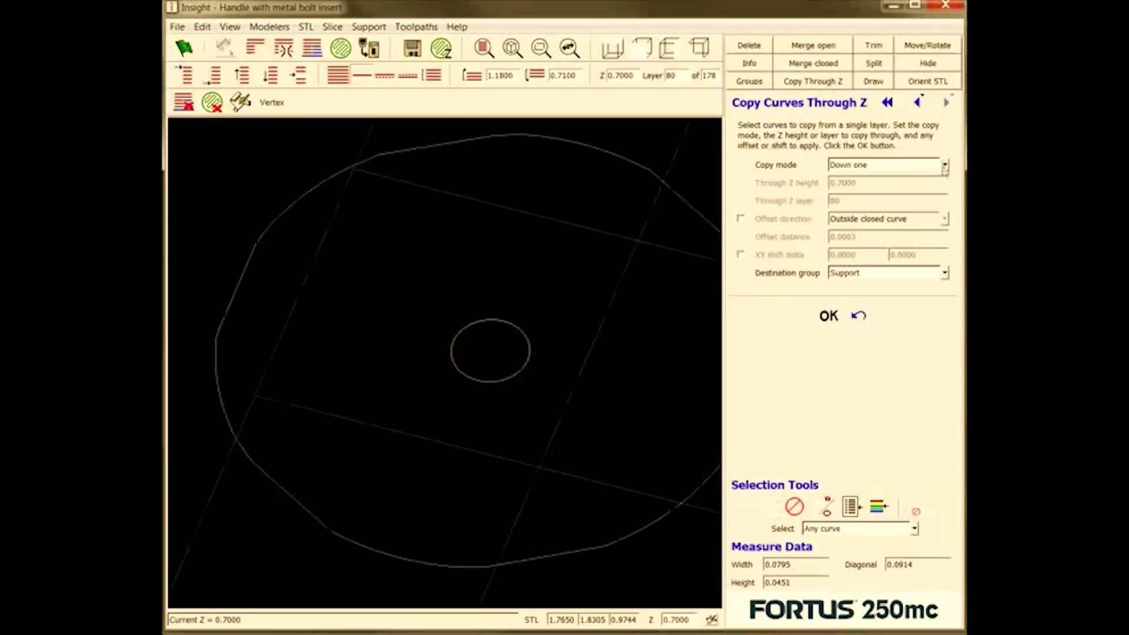
click(944, 165)
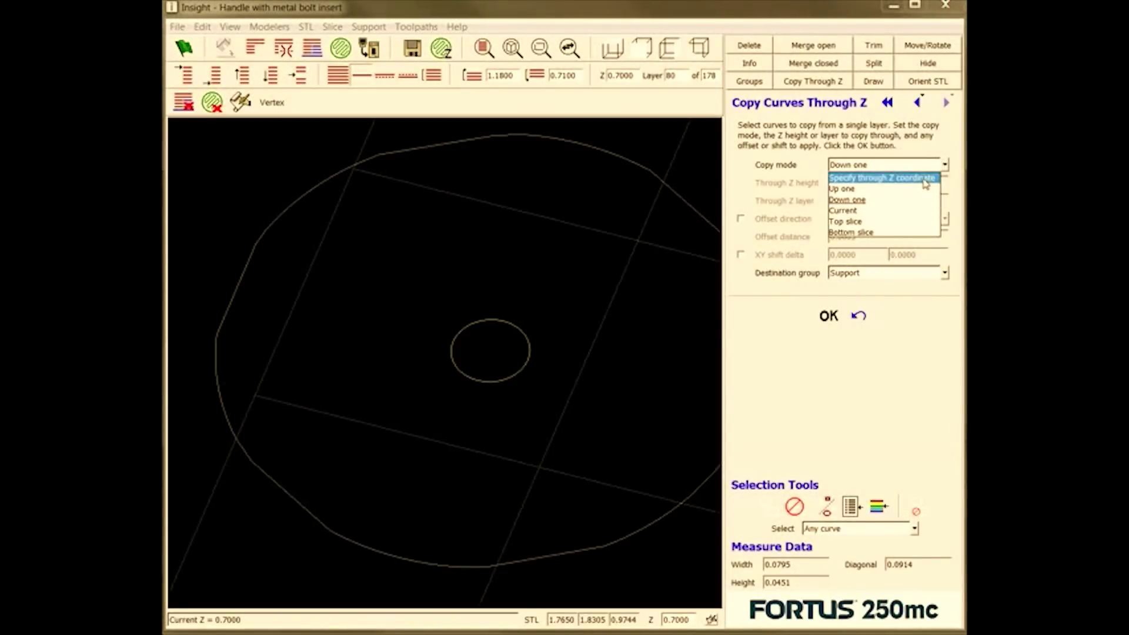
click(926, 178)
double_click(881, 201)
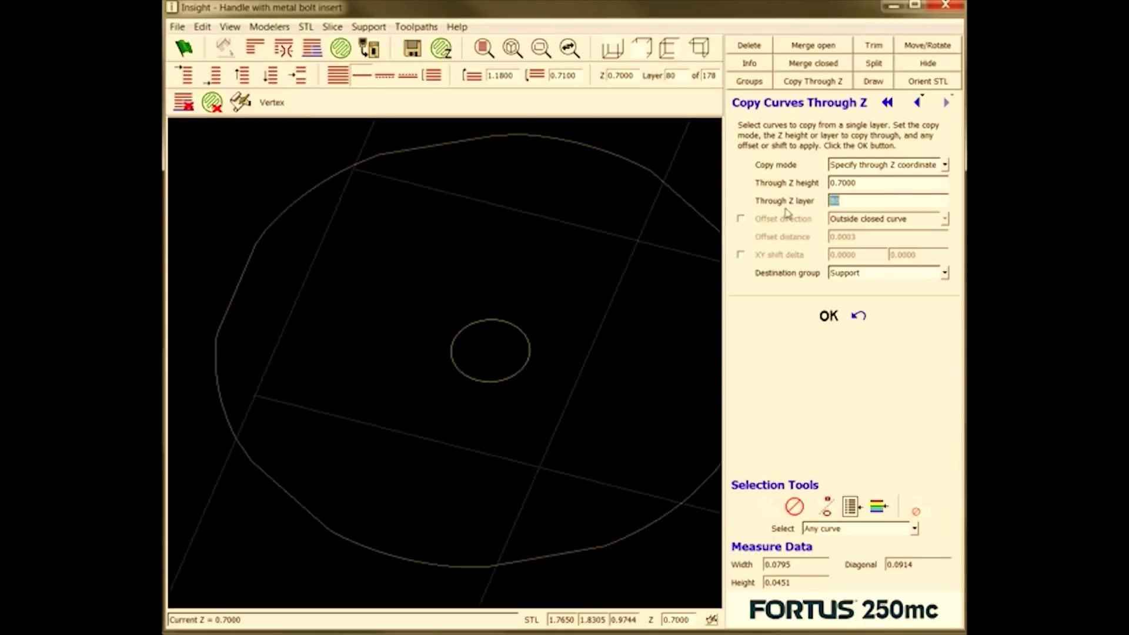
text(11)
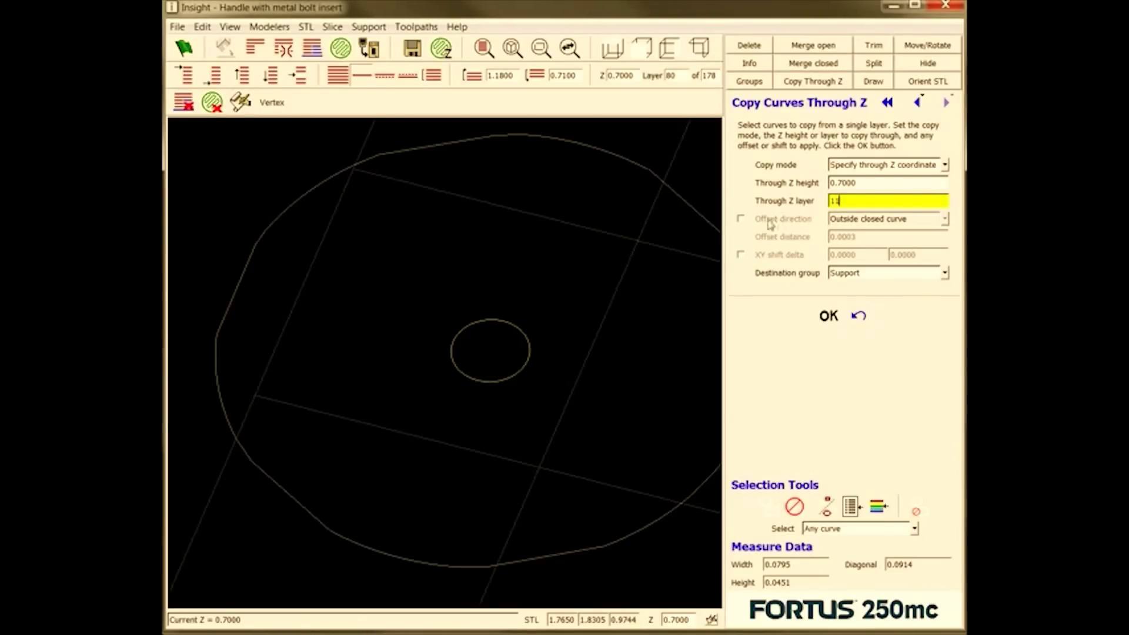
click(741, 219)
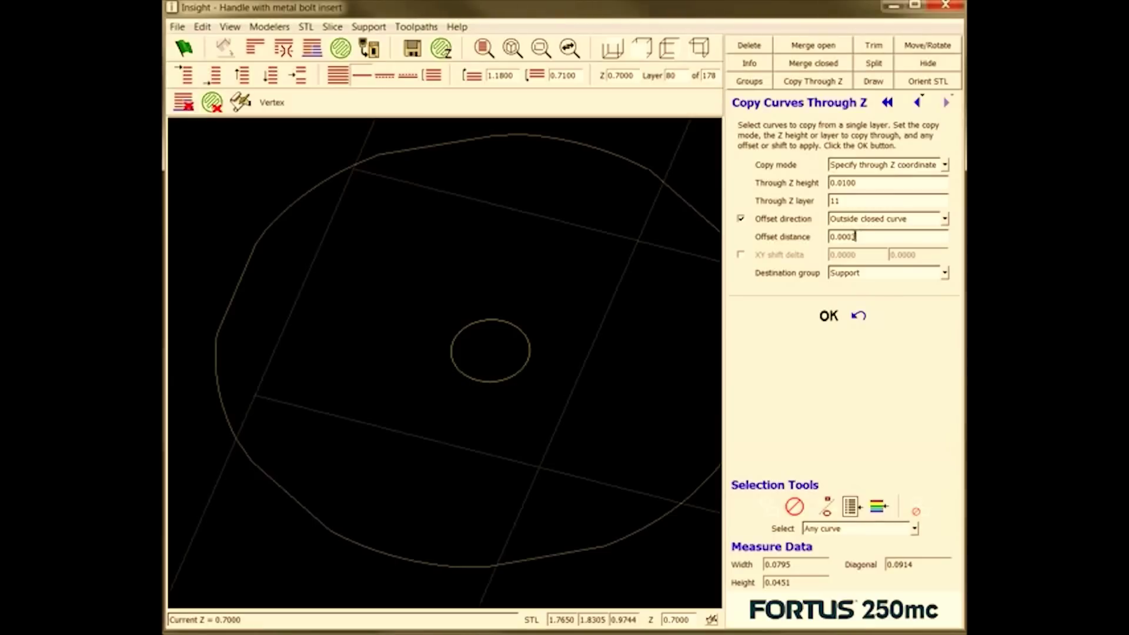
text(0)
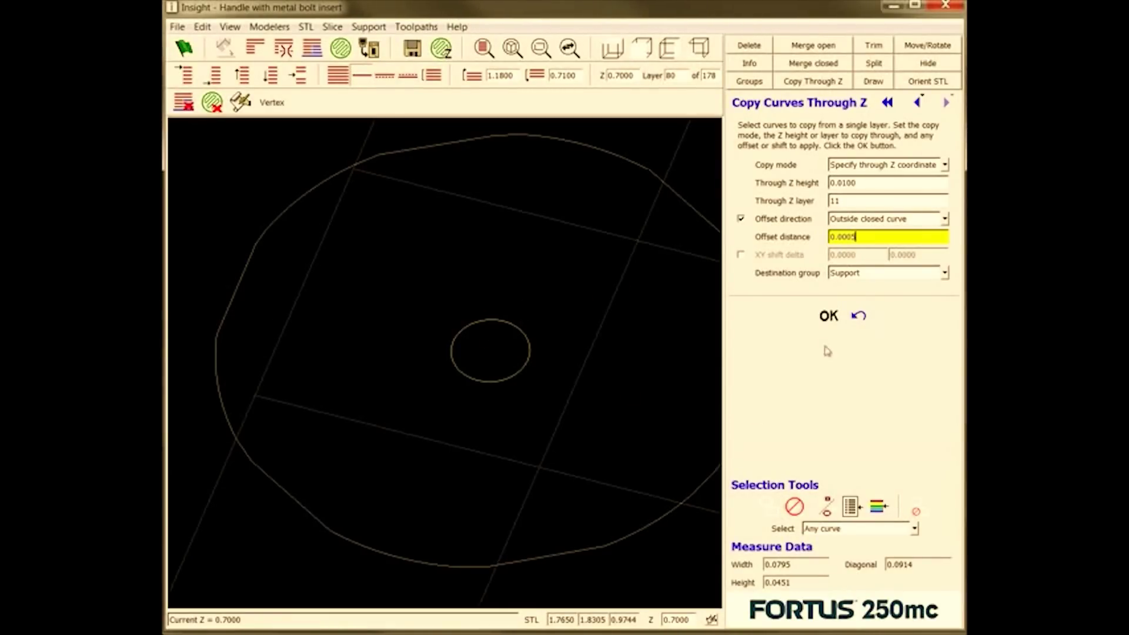
click(828, 316)
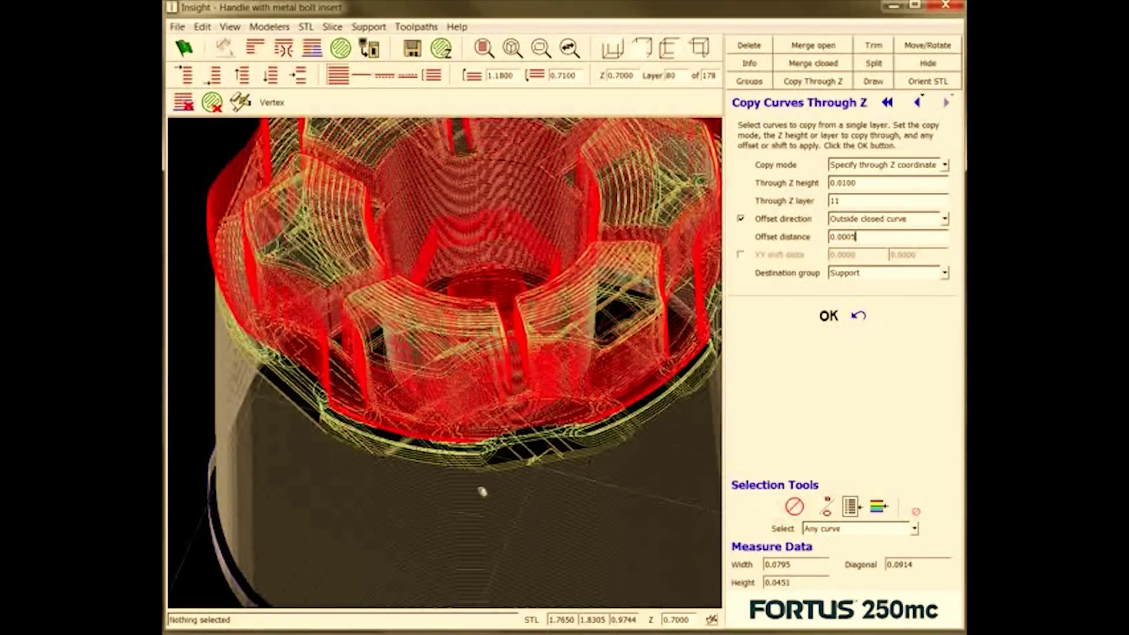
Select the small bolt-hole circle at Z 0.7000 and copy it through the lower layers with the current copy settings.
middle_drag(482, 492, 463, 387)
scroll(463, 387, down, 2)
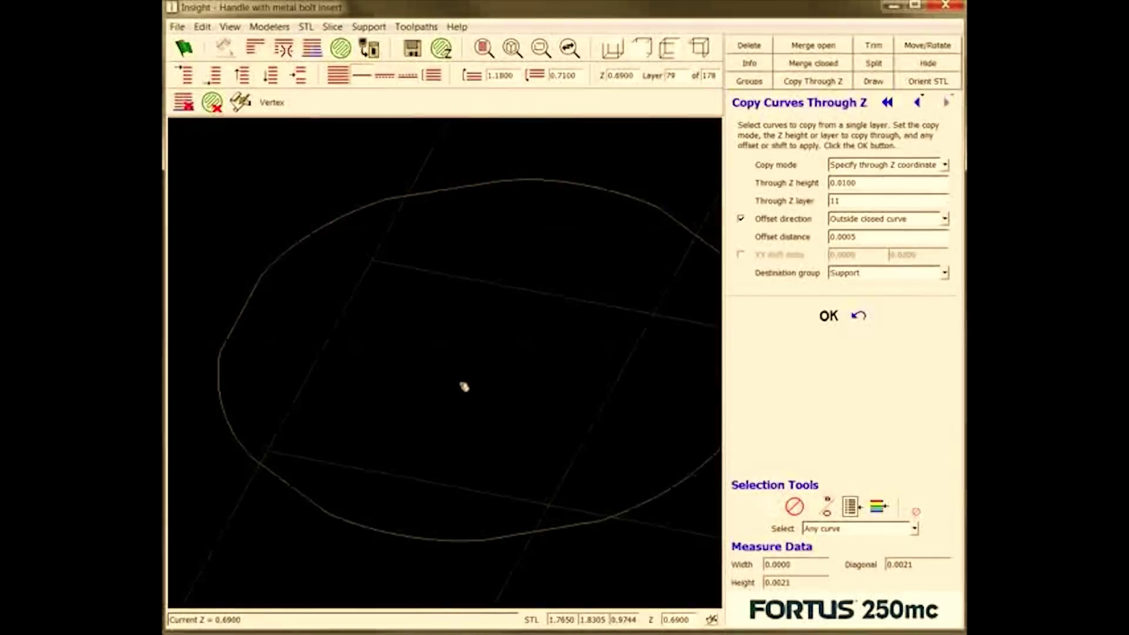
scroll(477, 403, up, 3)
scroll(479, 396, down, 1)
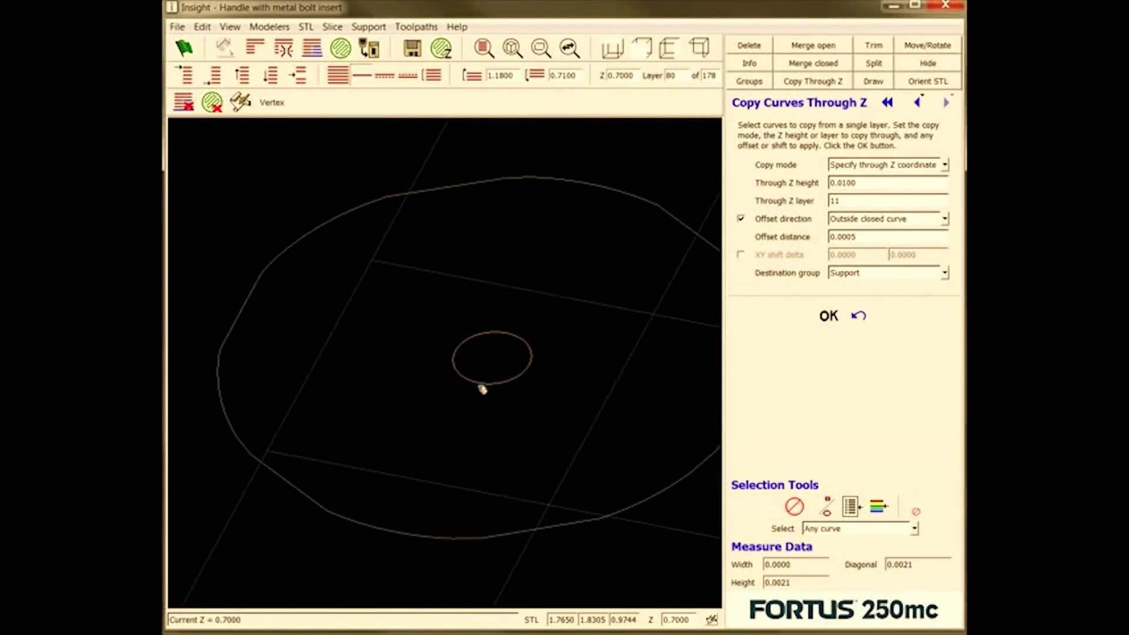
click(497, 386)
click(829, 315)
Display all layers and inspect the copied support column beneath the bolt hole from the side.
click(339, 74)
scroll(498, 323, up, 3)
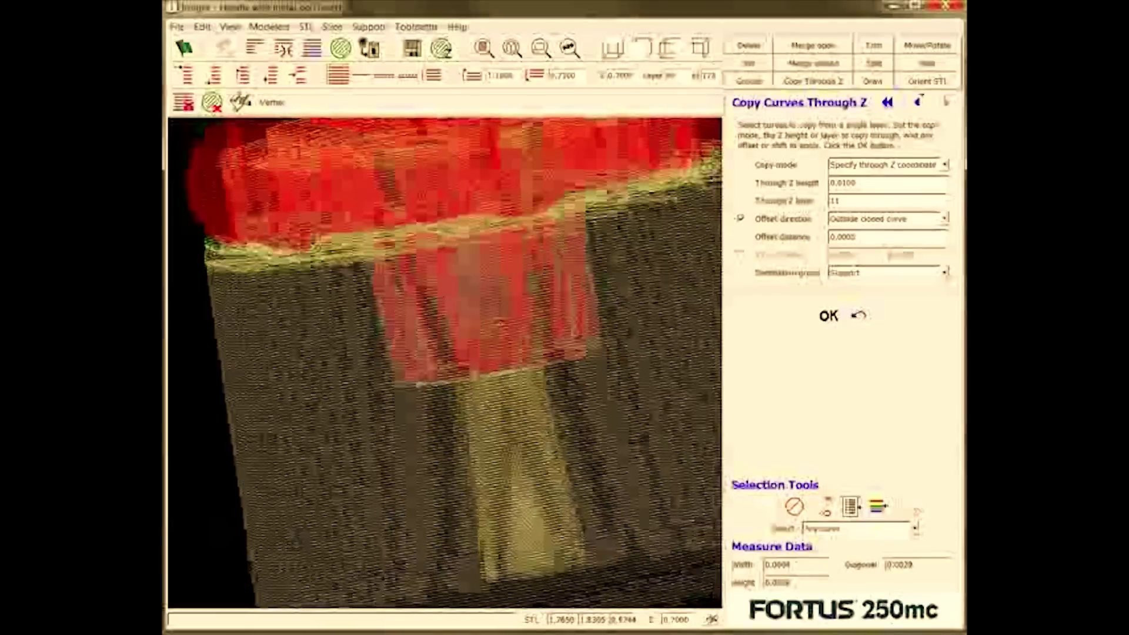
middle_drag(500, 323, 501, 344)
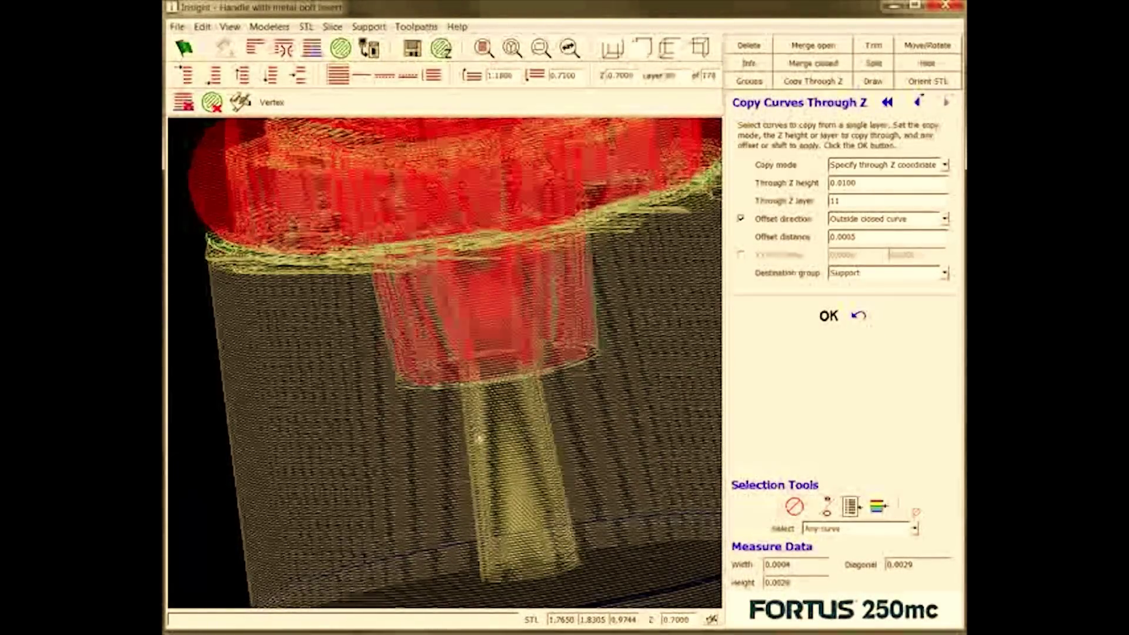
Generate single-layer toolpaths at Z 0.7100 and Z 0.7000, compare the fill around the hole, and examine layers down to the bottom one.
key(Up)
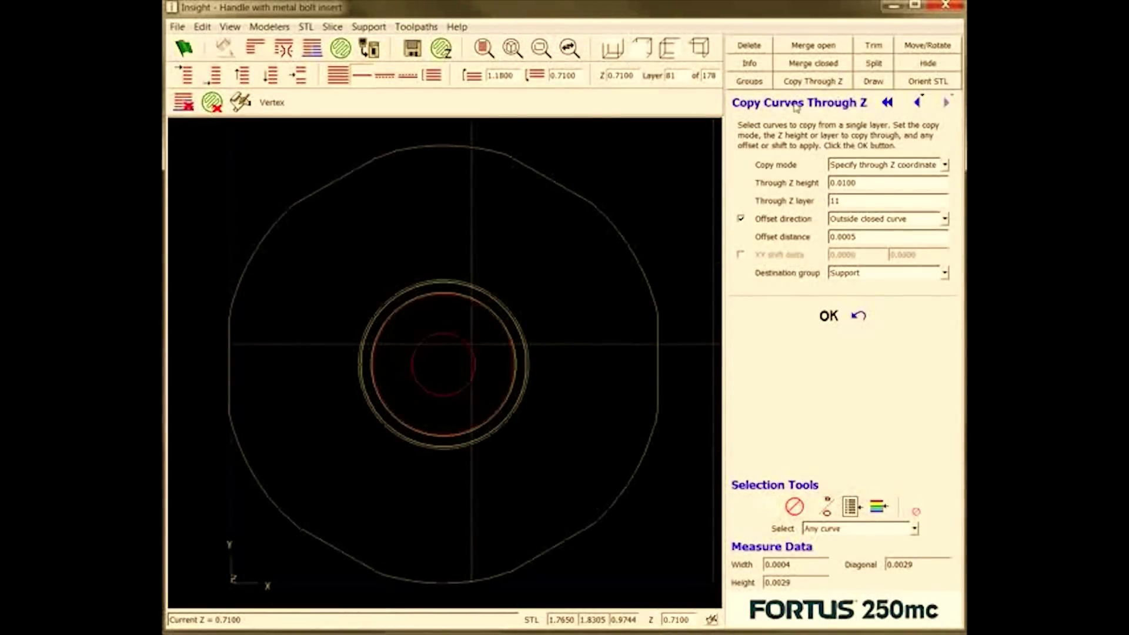
click(441, 49)
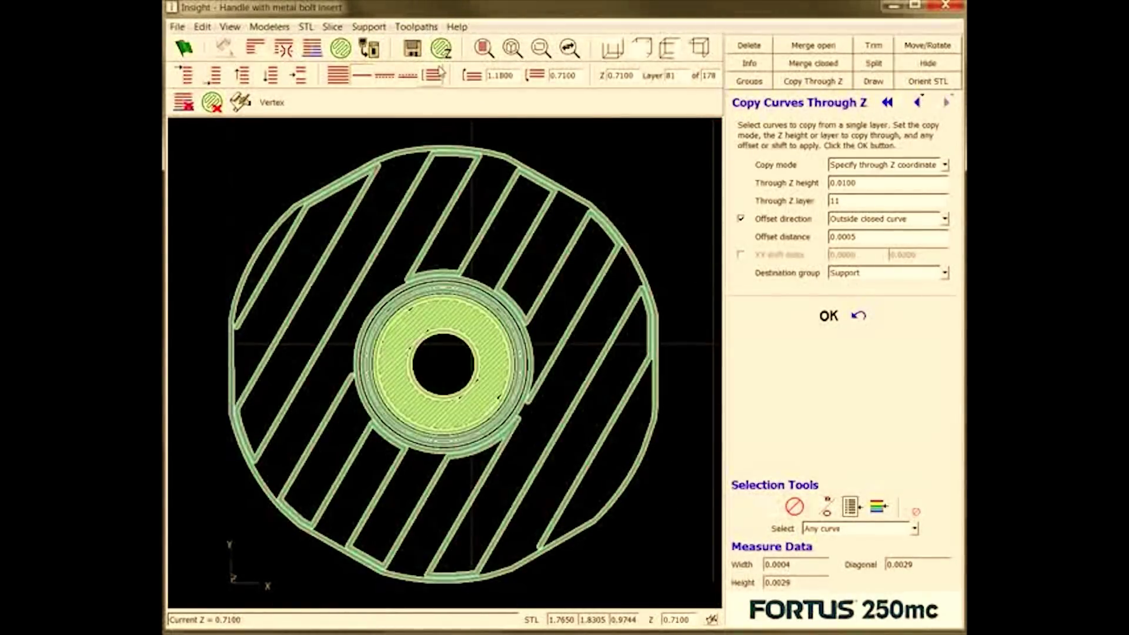
key(Down)
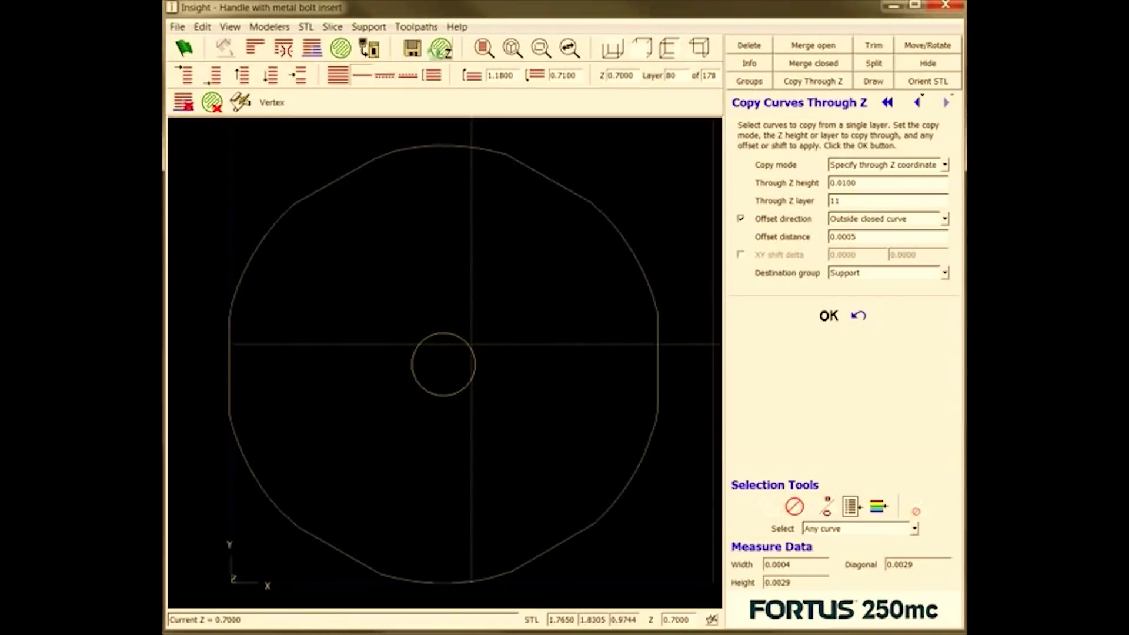
click(439, 50)
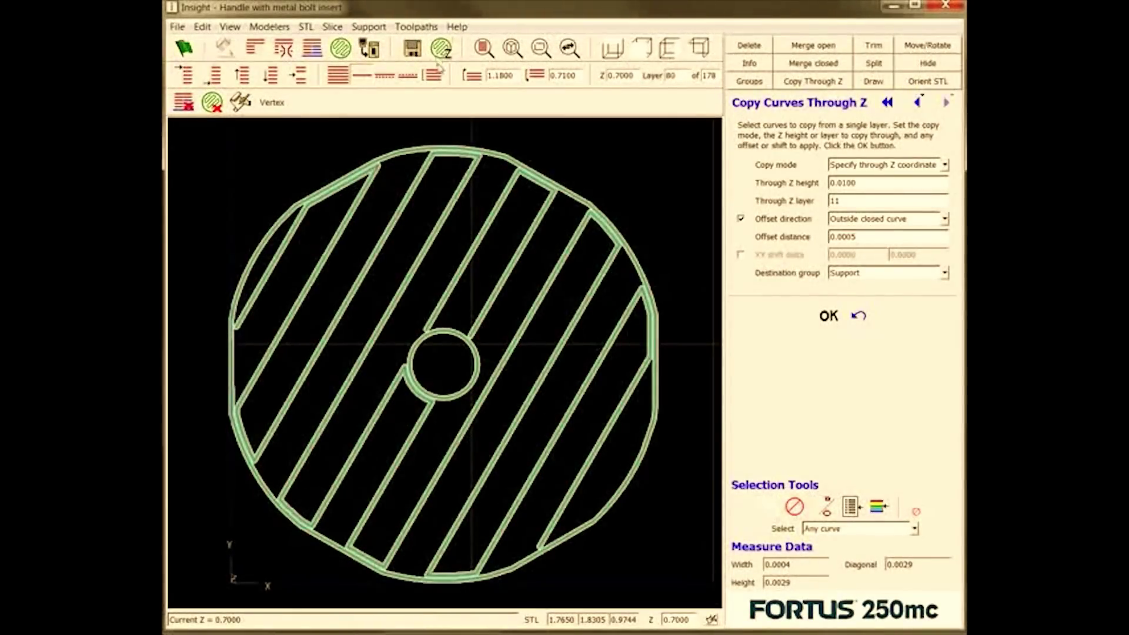
key(Down)
key(Up)
key(Up)
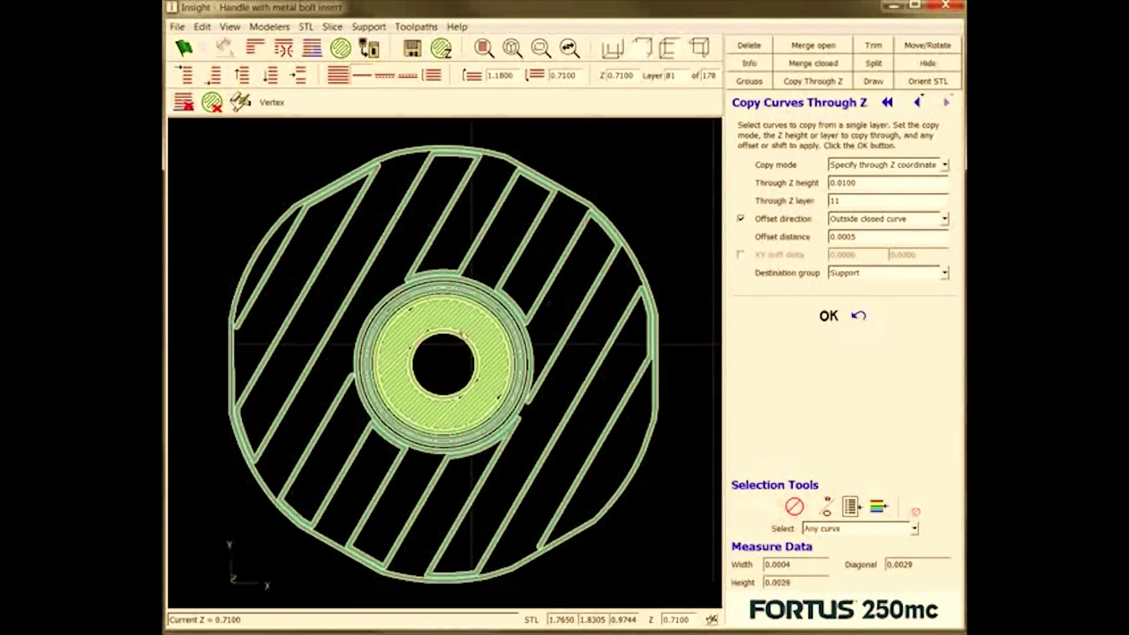
scroll(479, 323, down, 20)
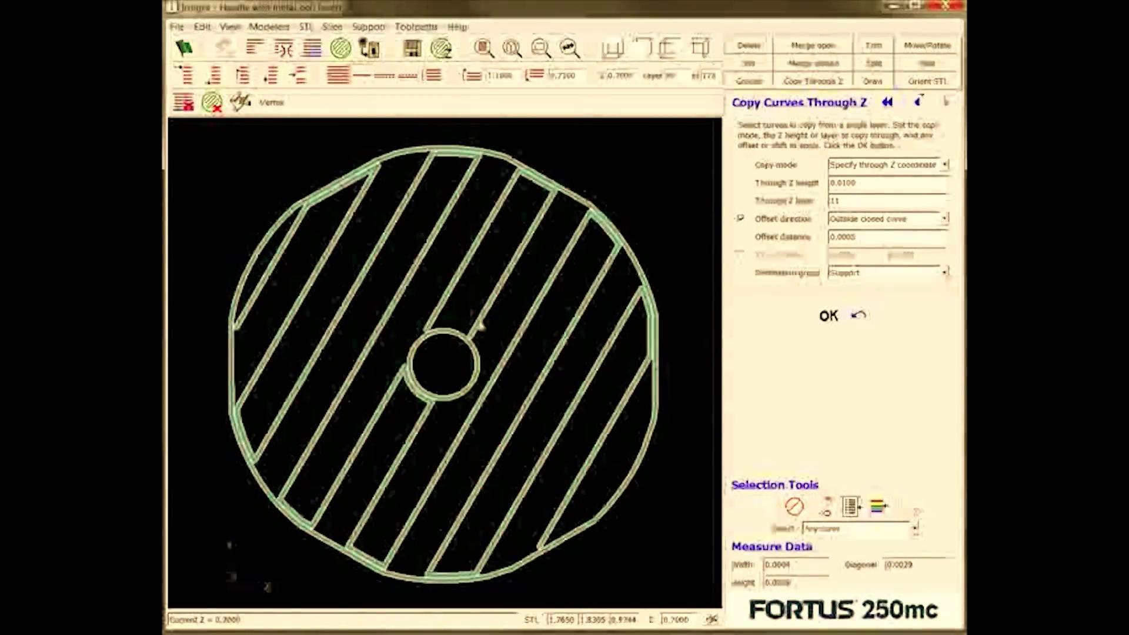
scroll(459, 308, down, 20)
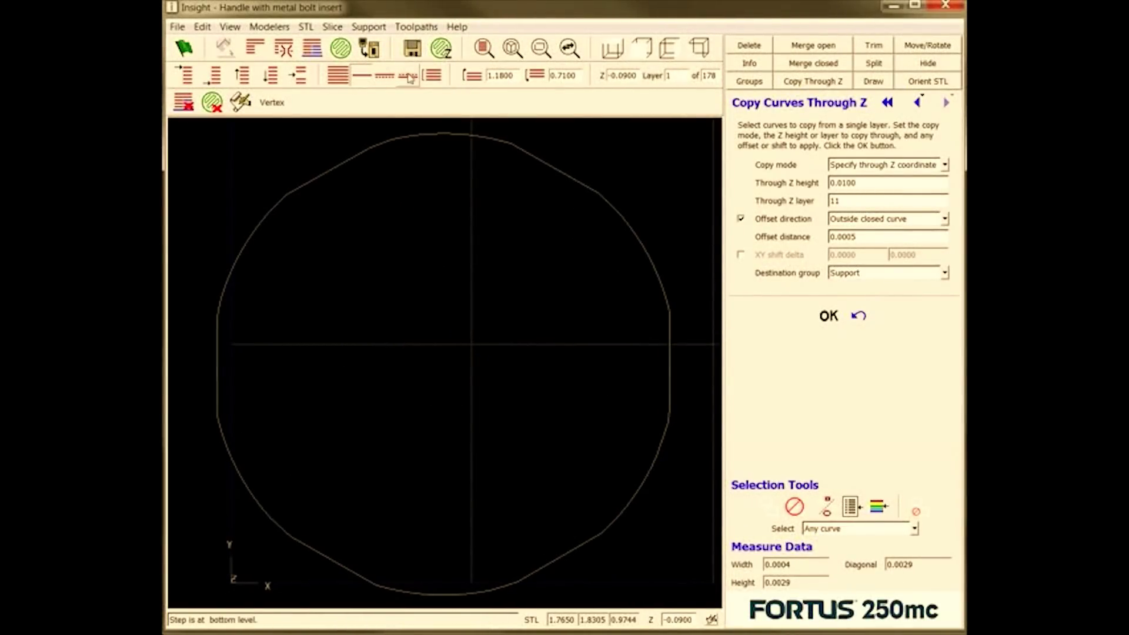
Generate the toolpaths for the whole part and examine them layer by layer from Z 0.8800 down to Z 0.7000.
click(341, 47)
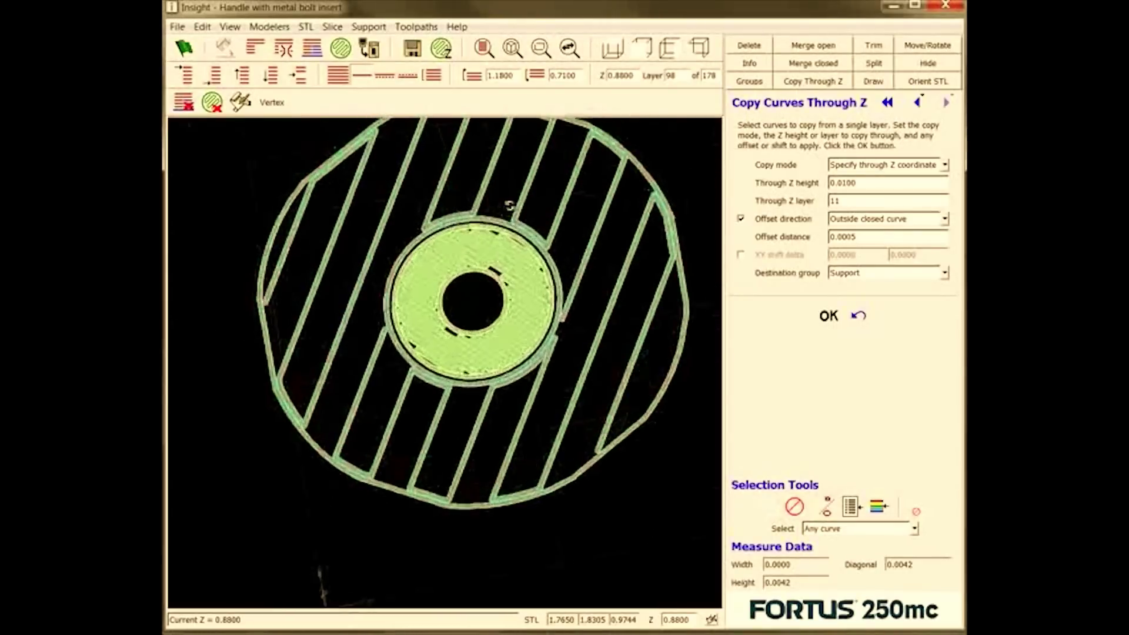
key(Page_Down)
key(Page_Down)
key(Page_Down)
key(Page_Down)
key(Page_Down)
key(Page_Down)
key(Page_Down)
key(Page_Down)
key(Page_Down)
key(Page_Down)
key(Page_Down)
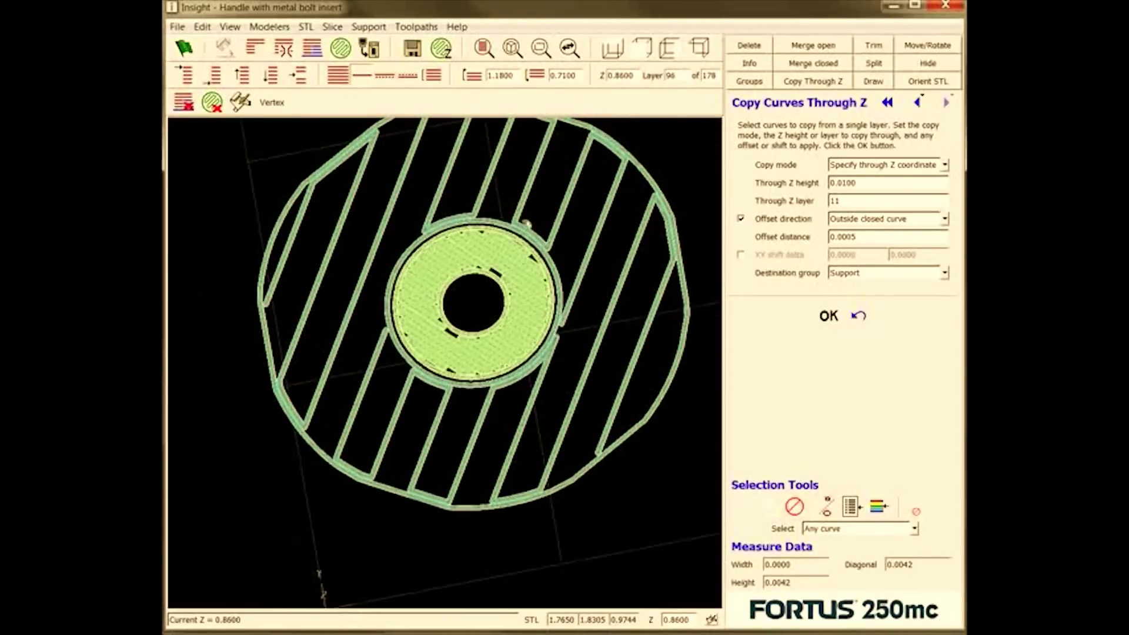
key(Page_Down)
key(Page_Down)
key(Page_Down)
key(Page_Down)
key(Page_Down)
key(Page_Down)
key(Page_Down)
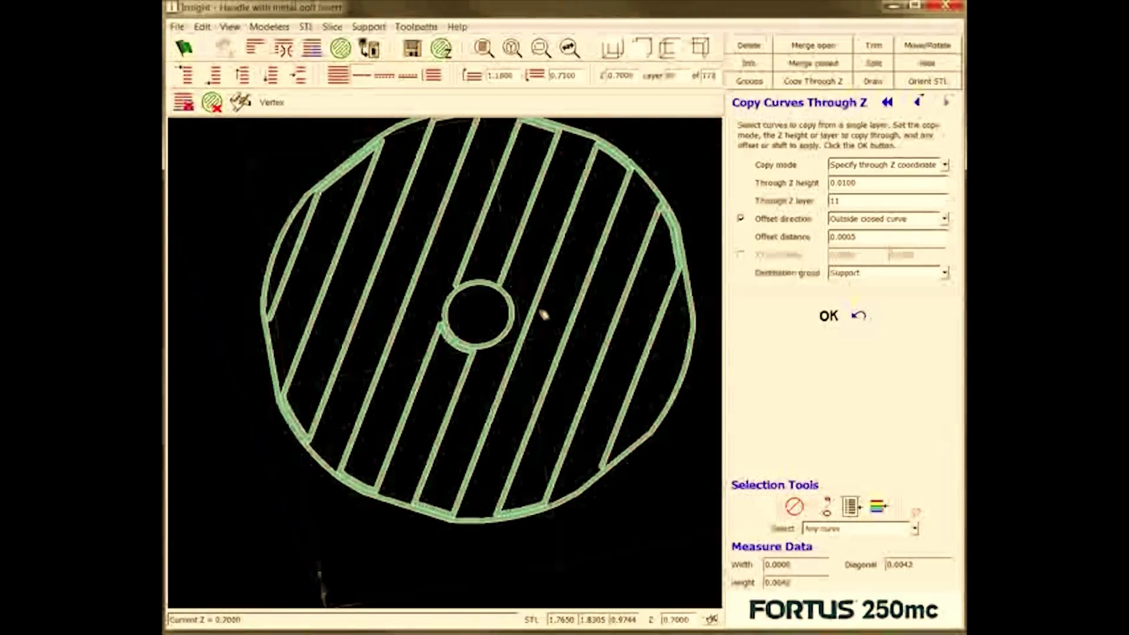
Remove the toolpaths and copy the outermost of the concentric support circles at Z 0.7100 down one layer into Support, offset 0.0005 outside.
click(212, 102)
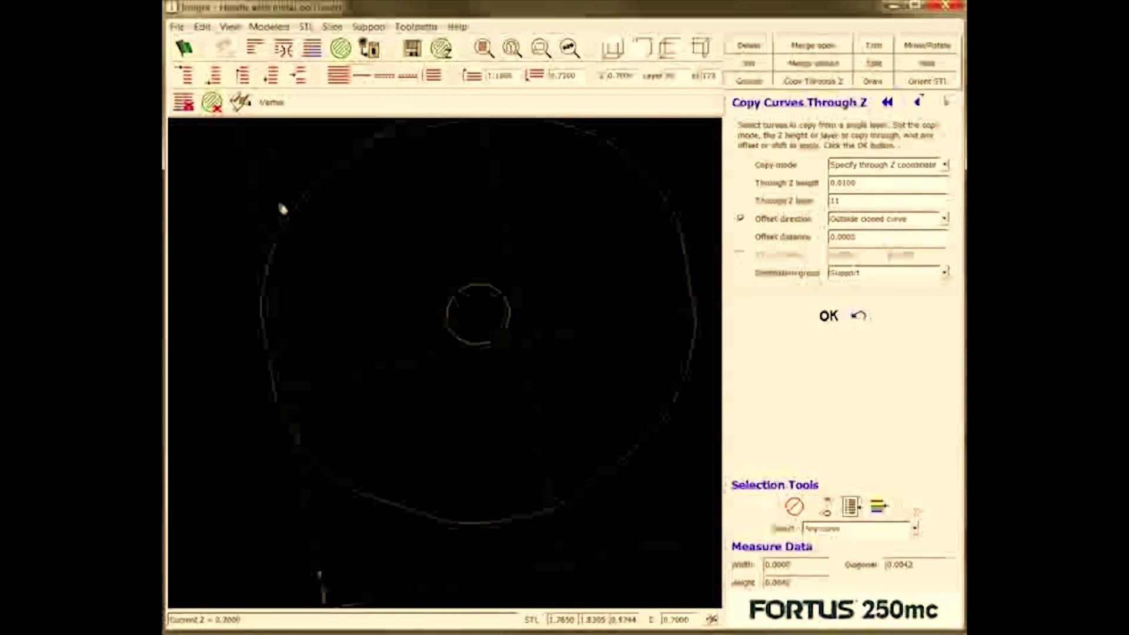
key(Page_Up)
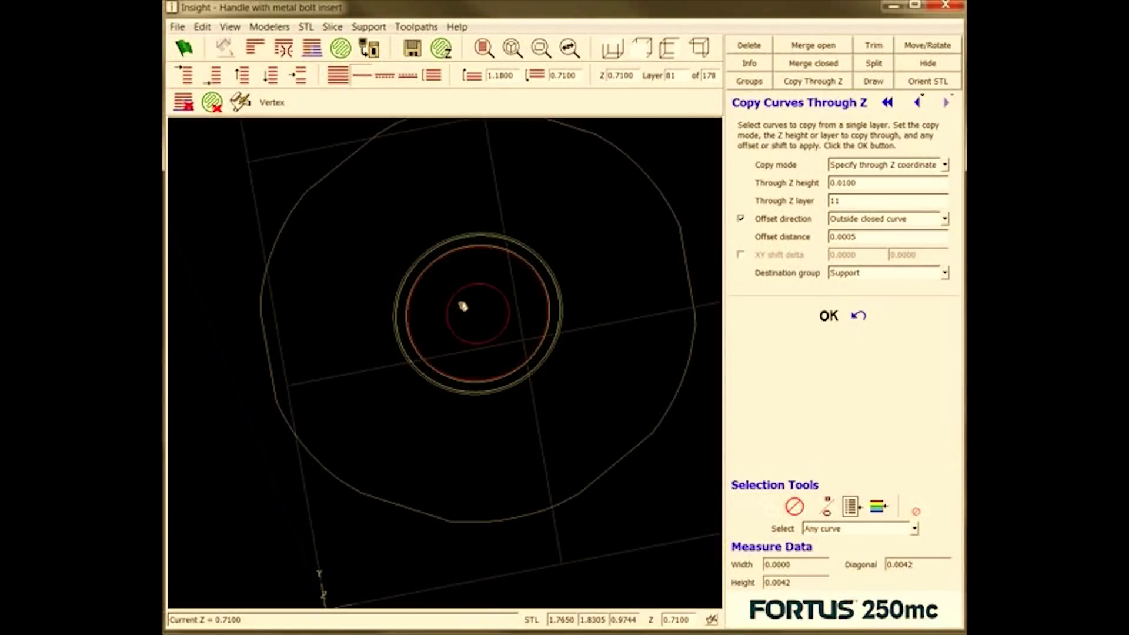
scroll(427, 229, up, 4)
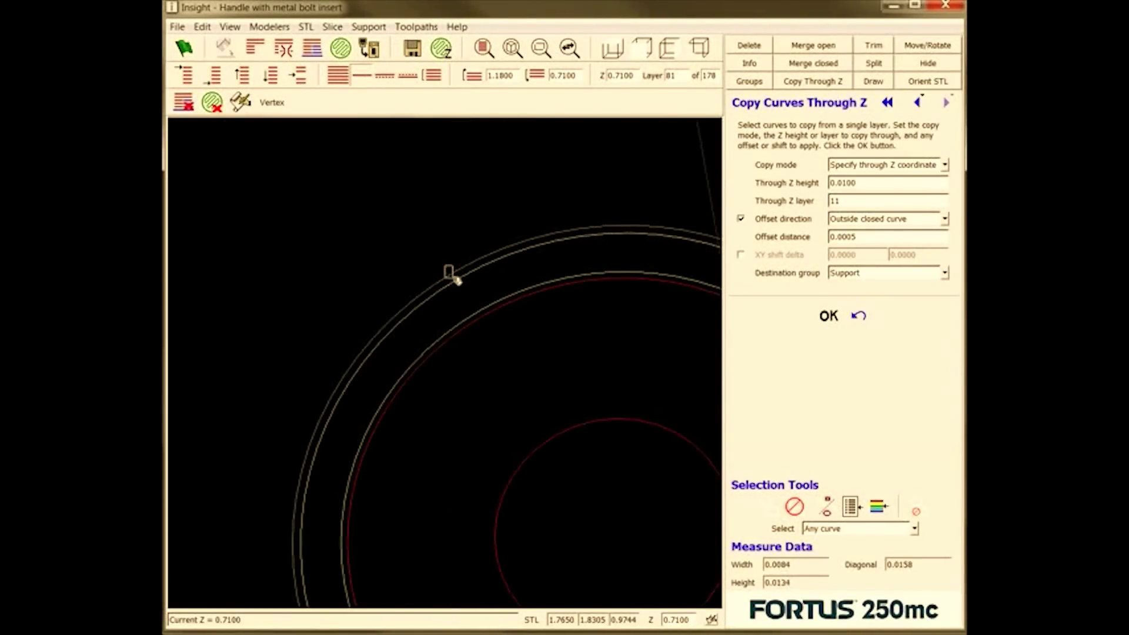
click(458, 281)
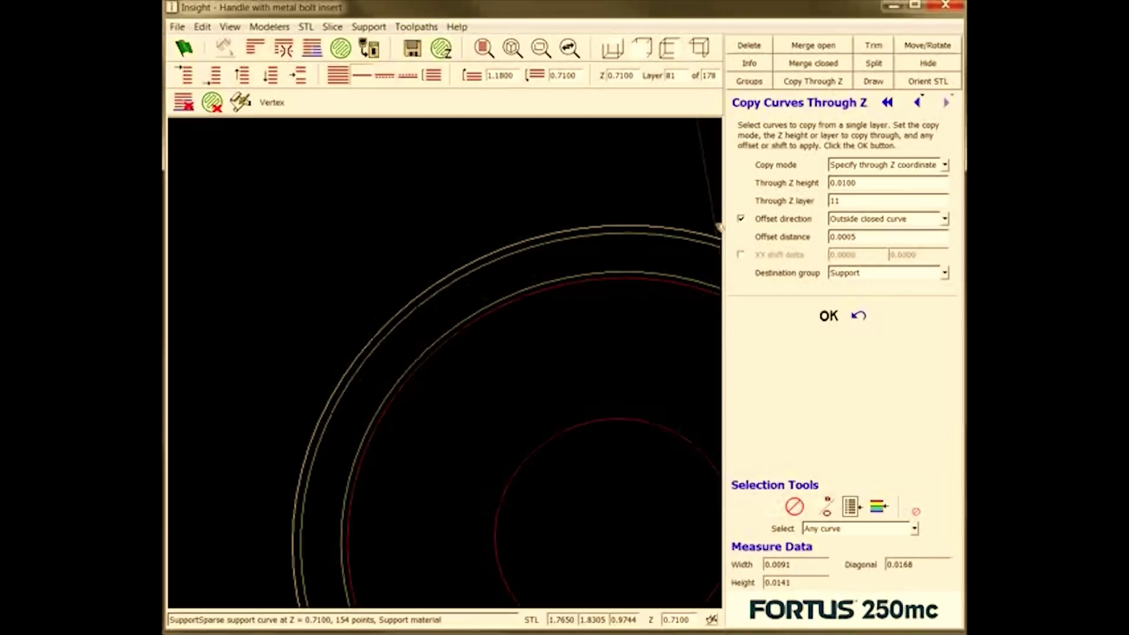
key(Down)
key(Up)
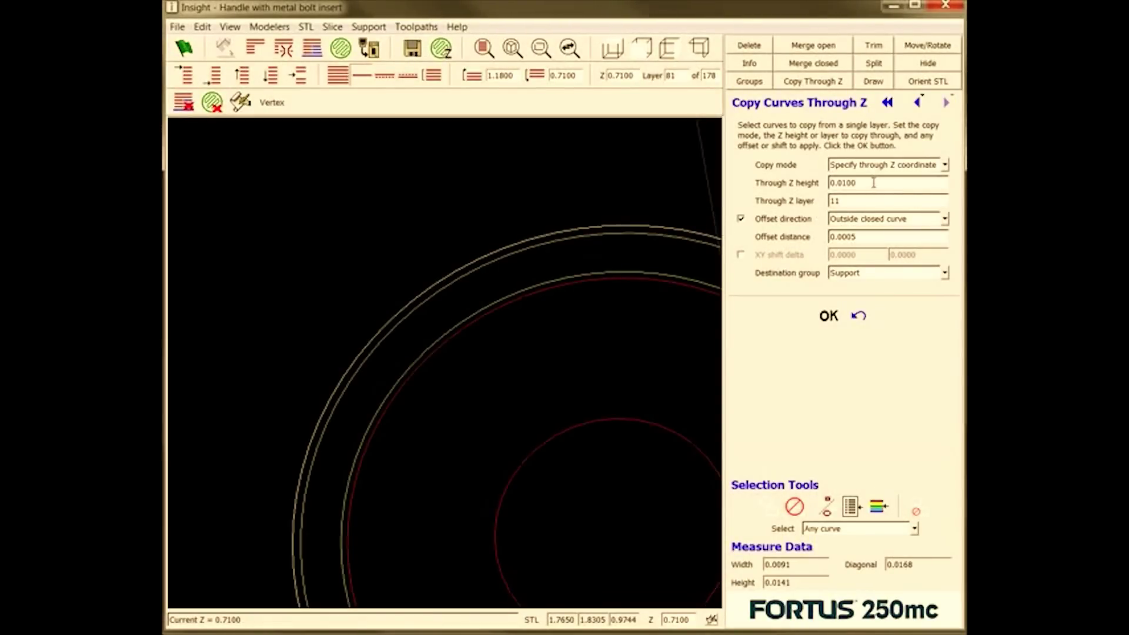
key(Down)
key(Up)
click(936, 165)
click(927, 200)
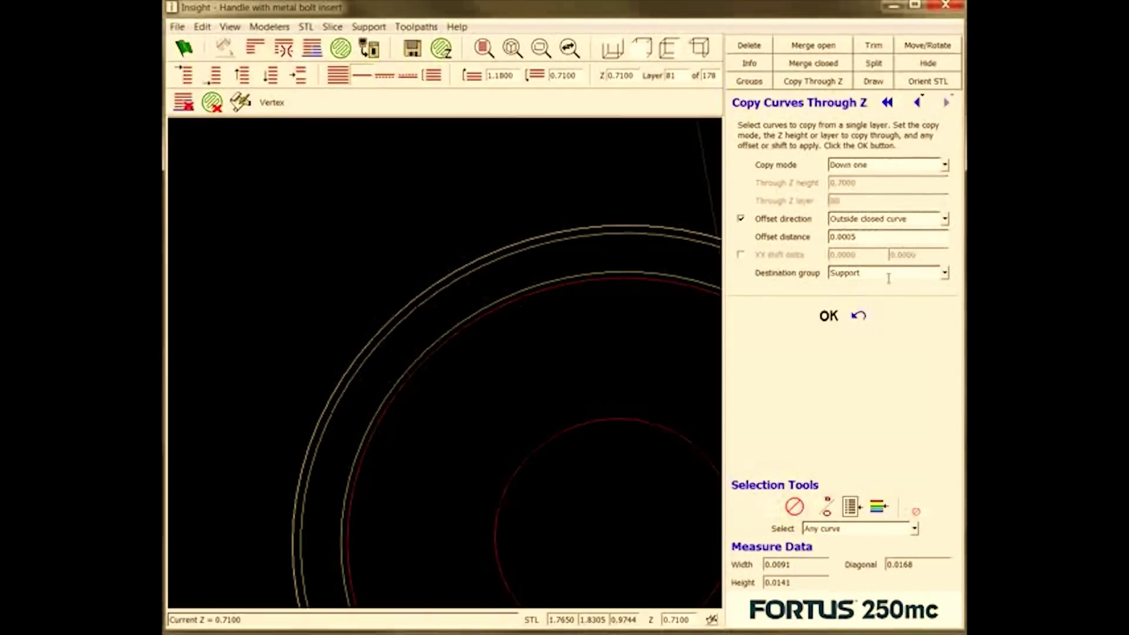
click(829, 316)
key(Page_Down)
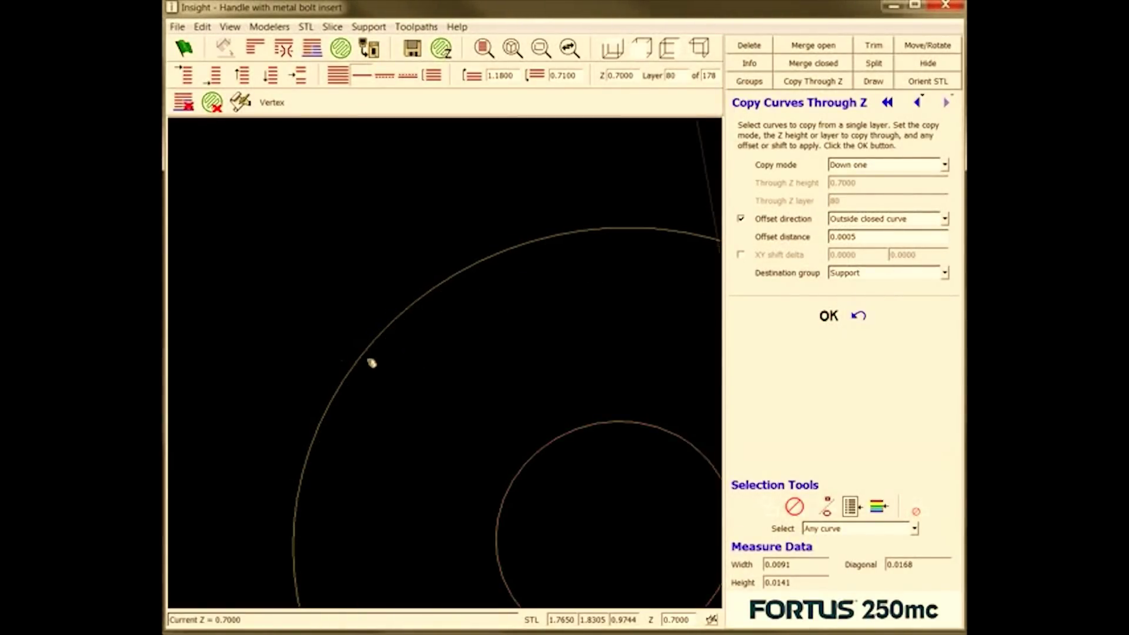
Generate the toolpaths for the layer at Z 0.7000 in top view and examine the fill between the concentric support circles.
scroll(476, 403, down, 5)
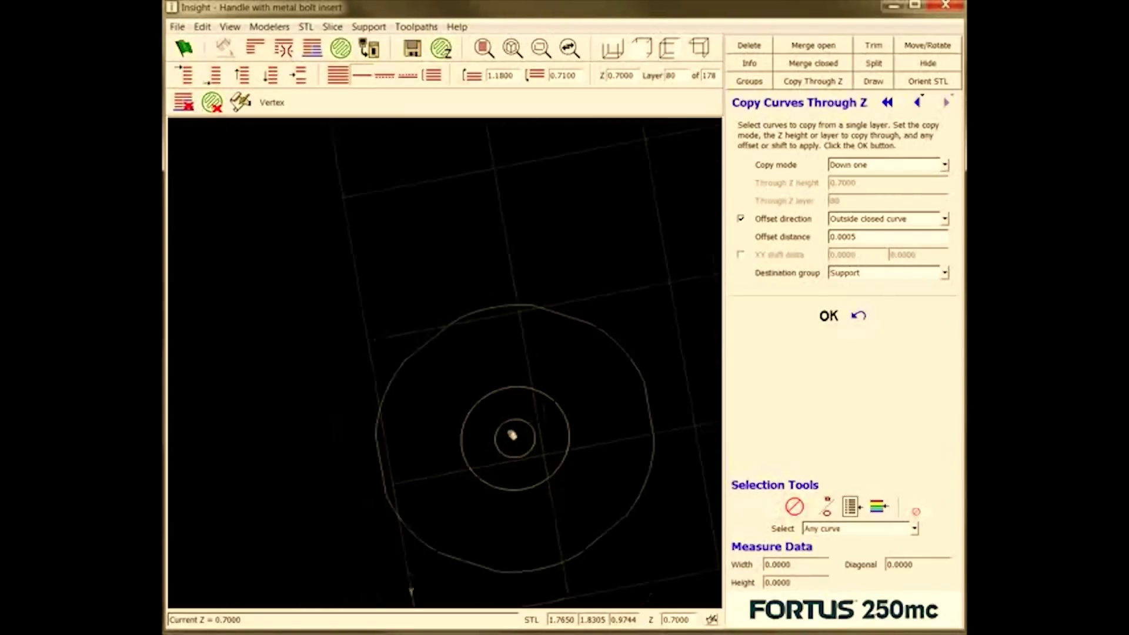
scroll(600, 564, up, 2)
key(ctrl+t)
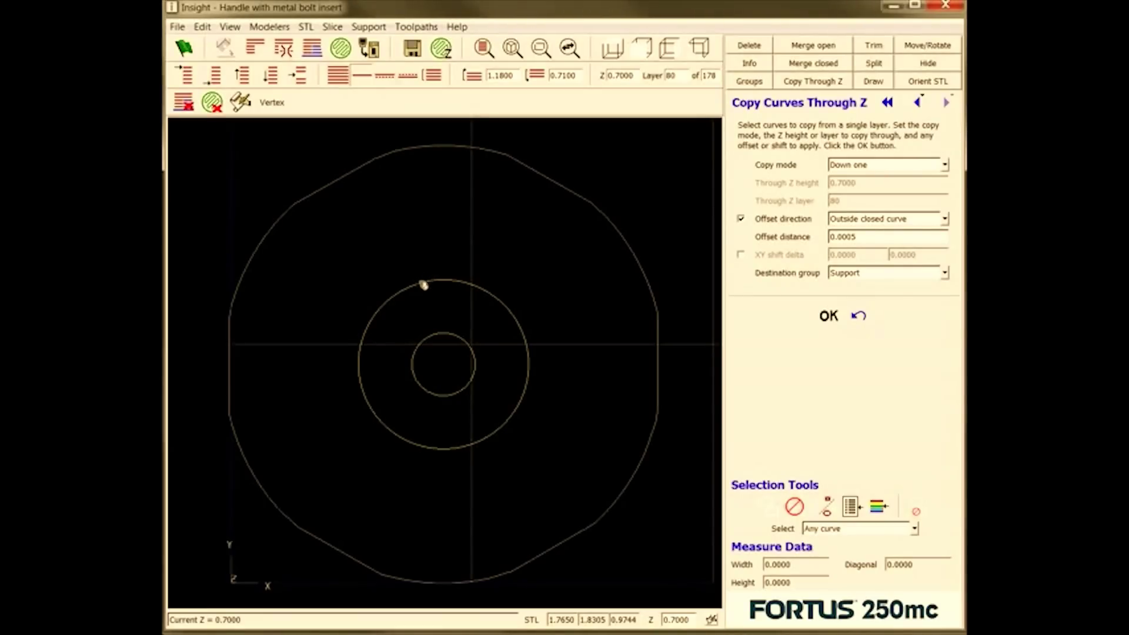
click(441, 49)
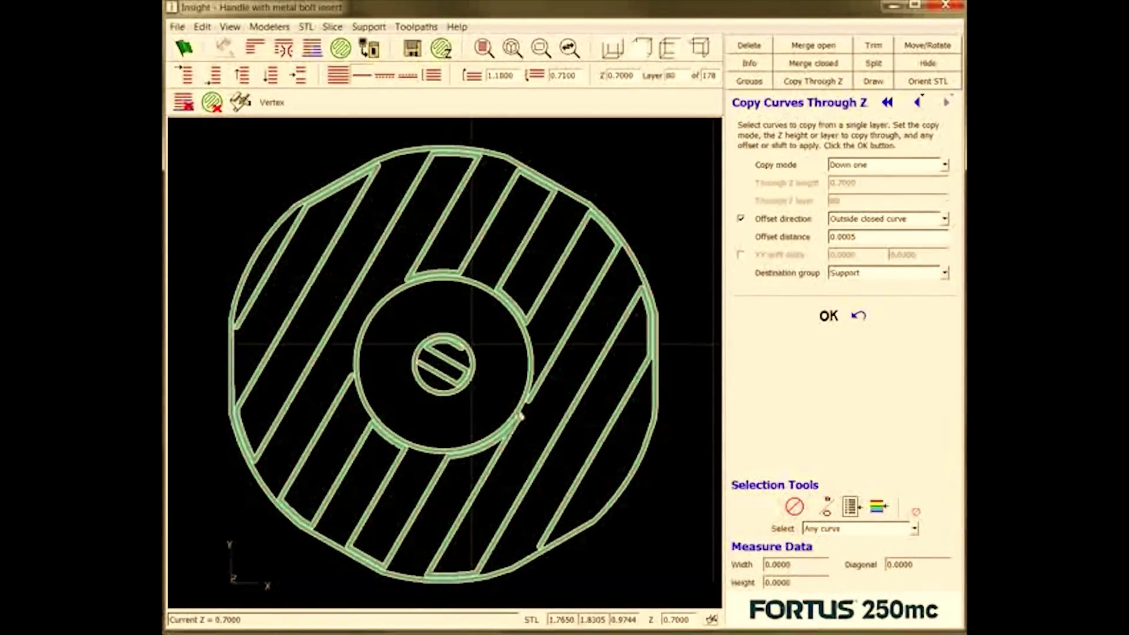
Remove the toolpaths and offset the larger support circle at Z 0.7000 by 0.0001 outside the closed curve, keeping the original.
click(212, 102)
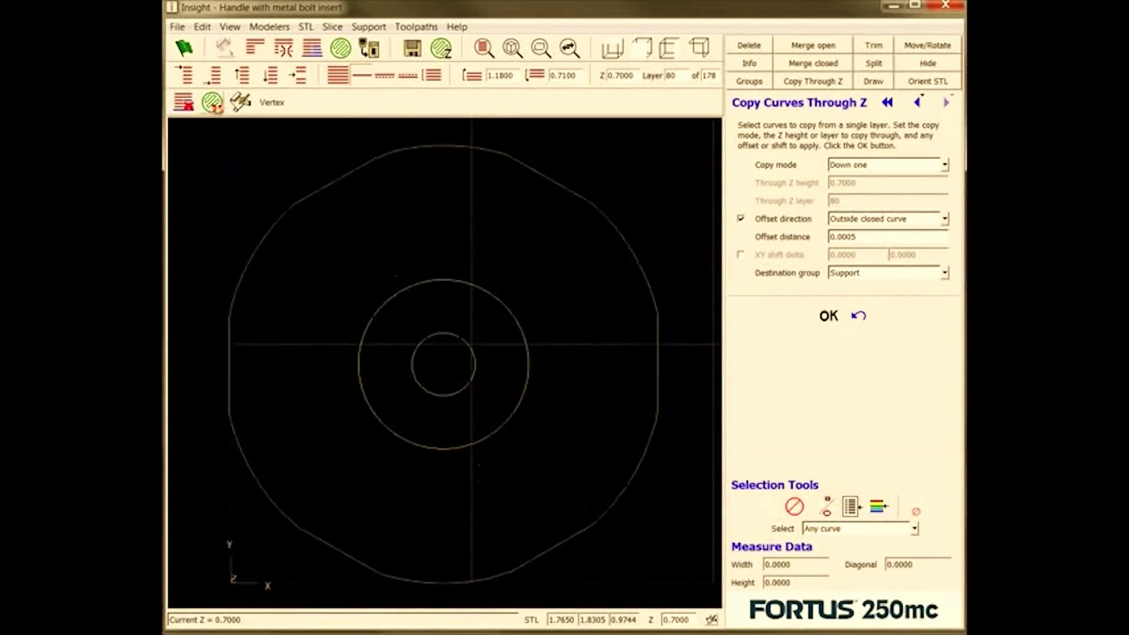
click(202, 27)
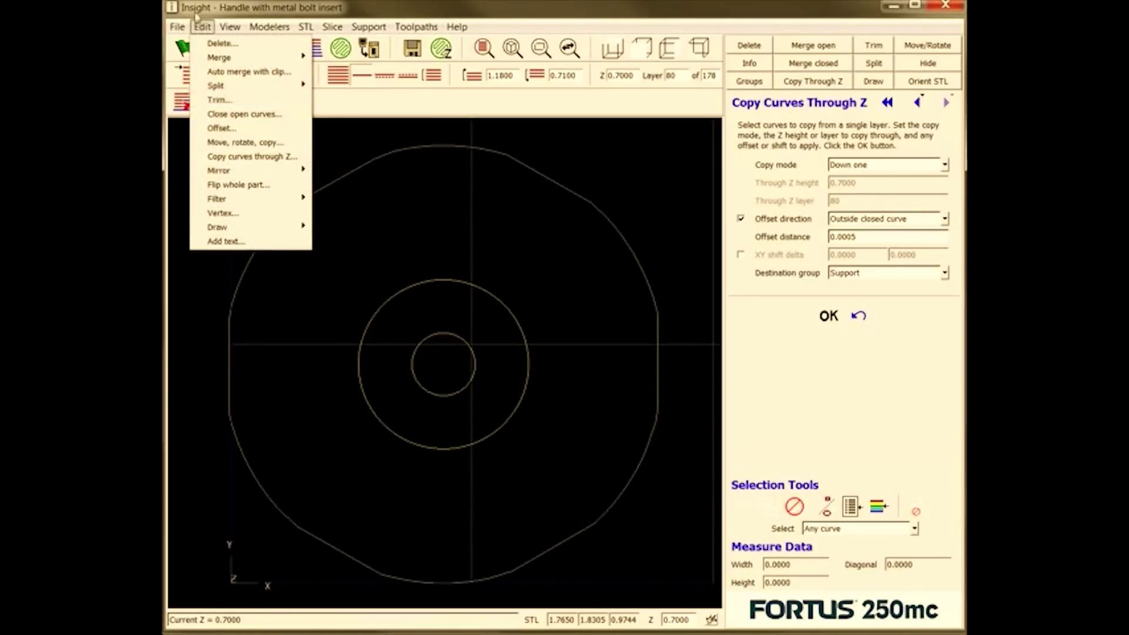
click(224, 128)
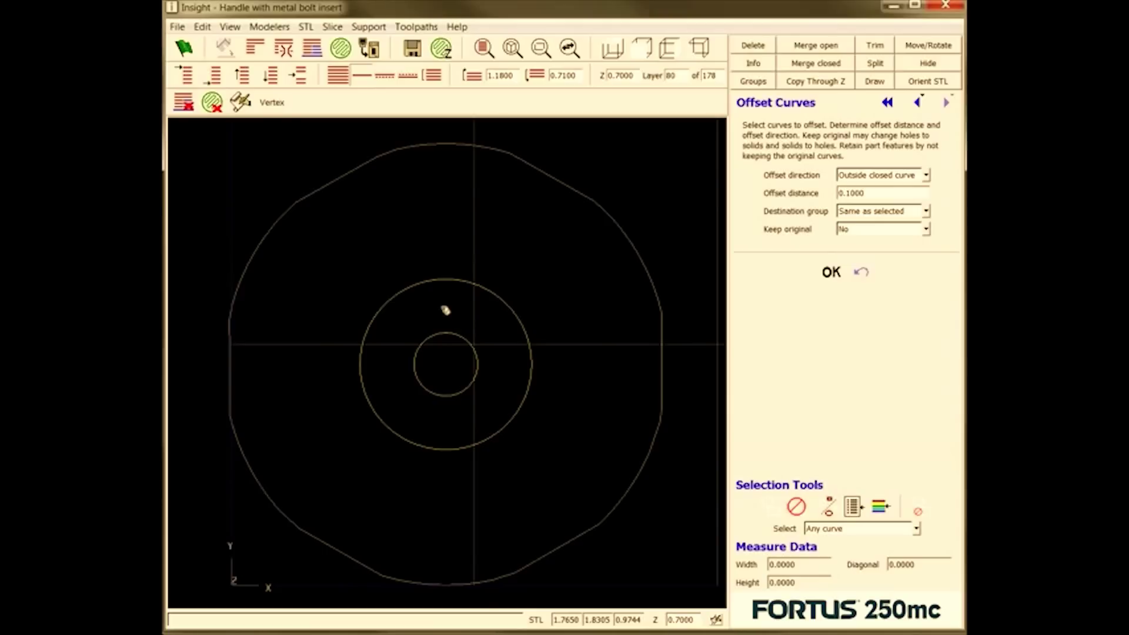
click(443, 285)
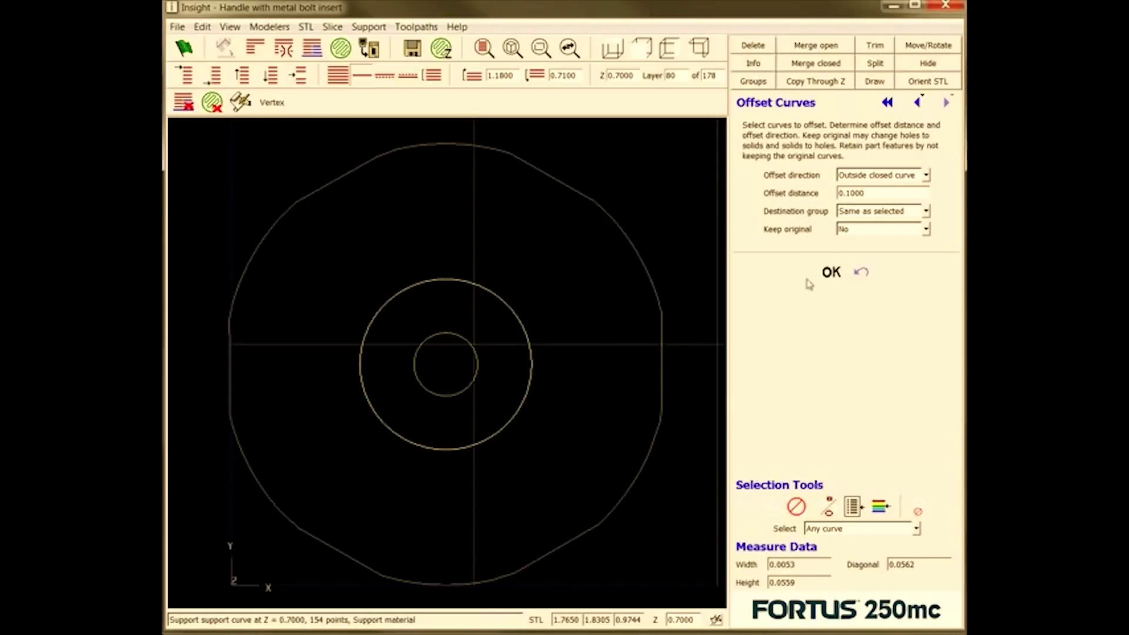
click(927, 229)
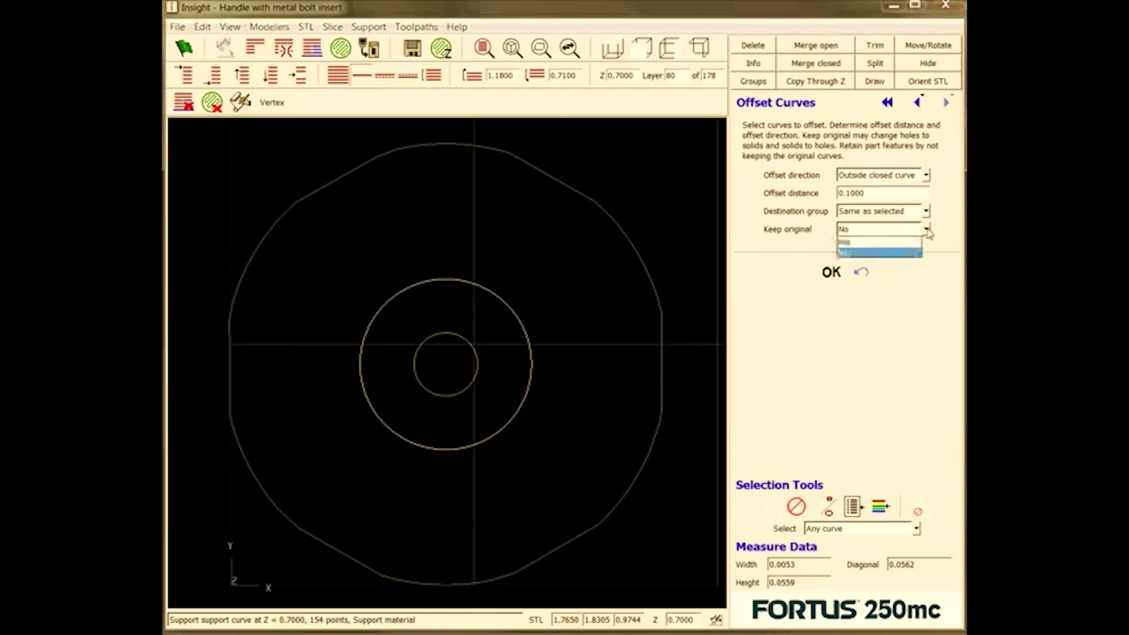
click(919, 246)
double_click(882, 191)
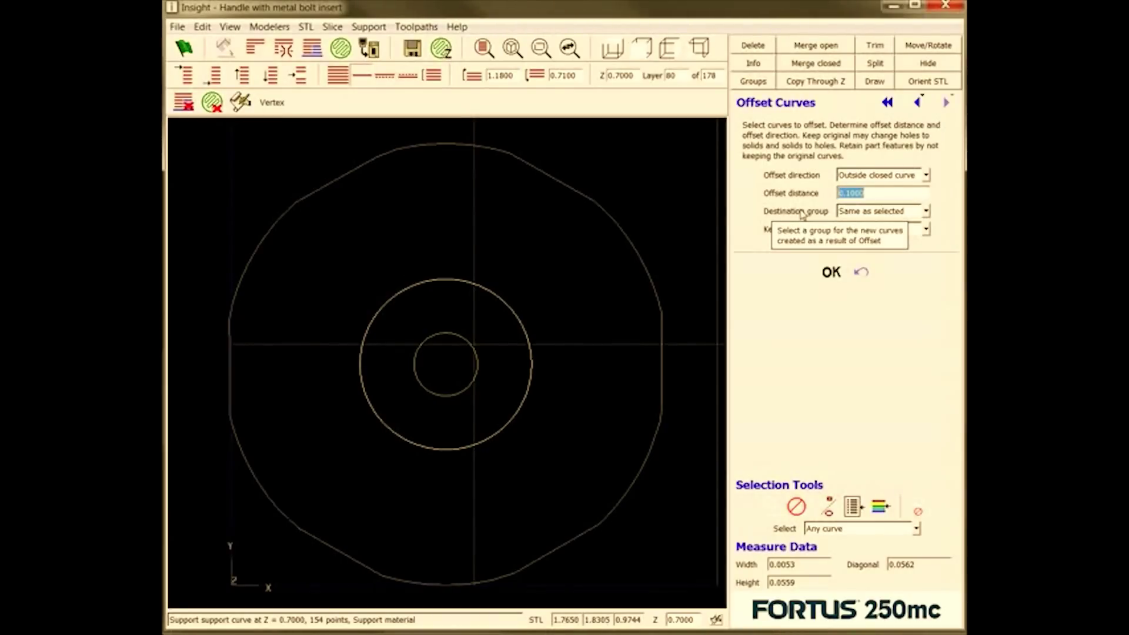
key(BackSpace)
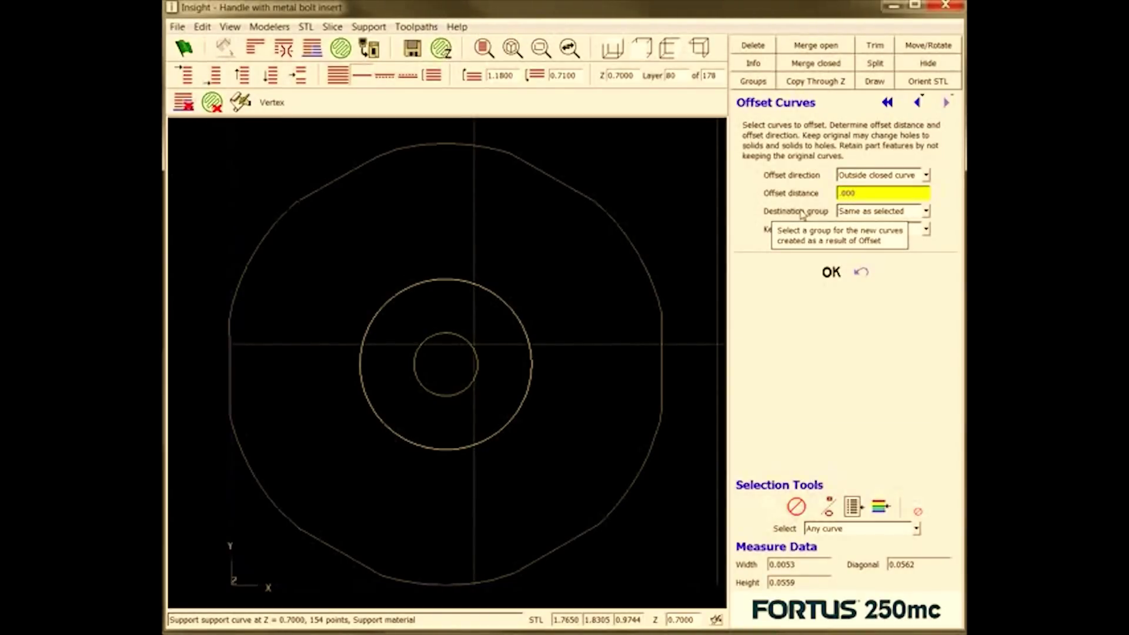
click(833, 280)
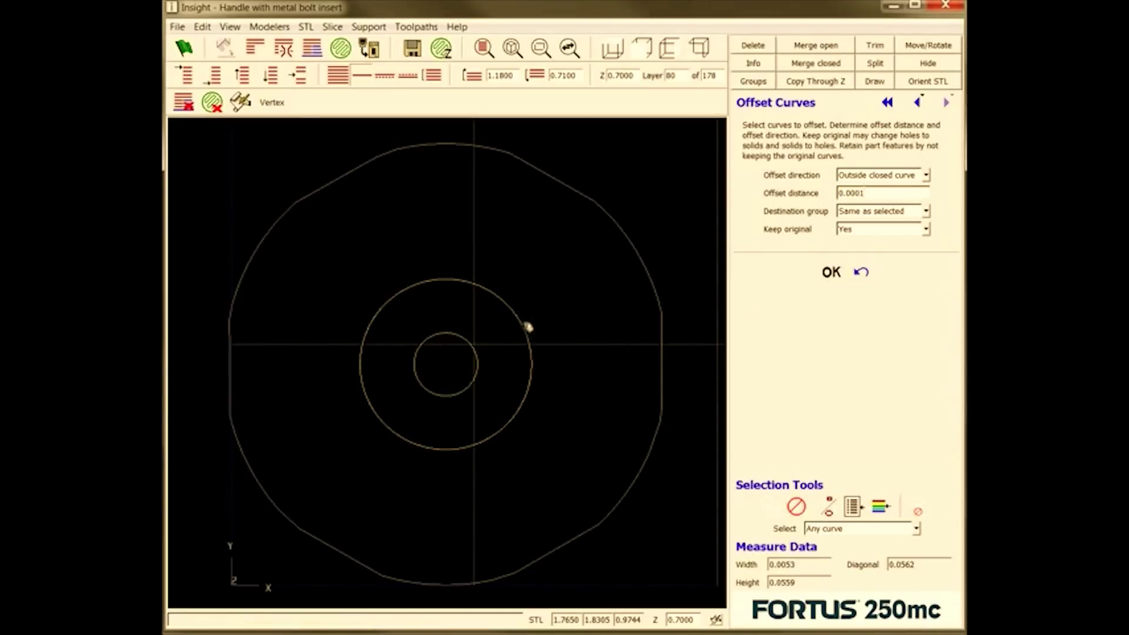
Generate the toolpaths for the layer at Z 0.7000 and compare the fill around the hole with the layer below.
scroll(526, 329, up, 10)
scroll(510, 351, down, 10)
scroll(531, 353, down, 3)
click(441, 48)
scroll(521, 544, up, 5)
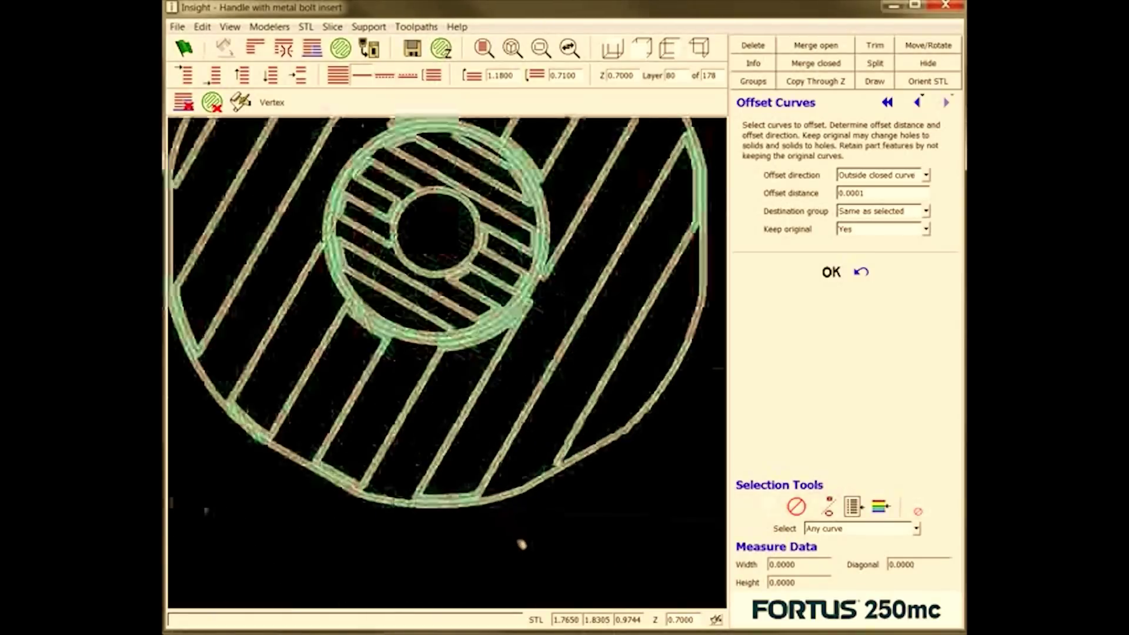
scroll(534, 346, down, 2)
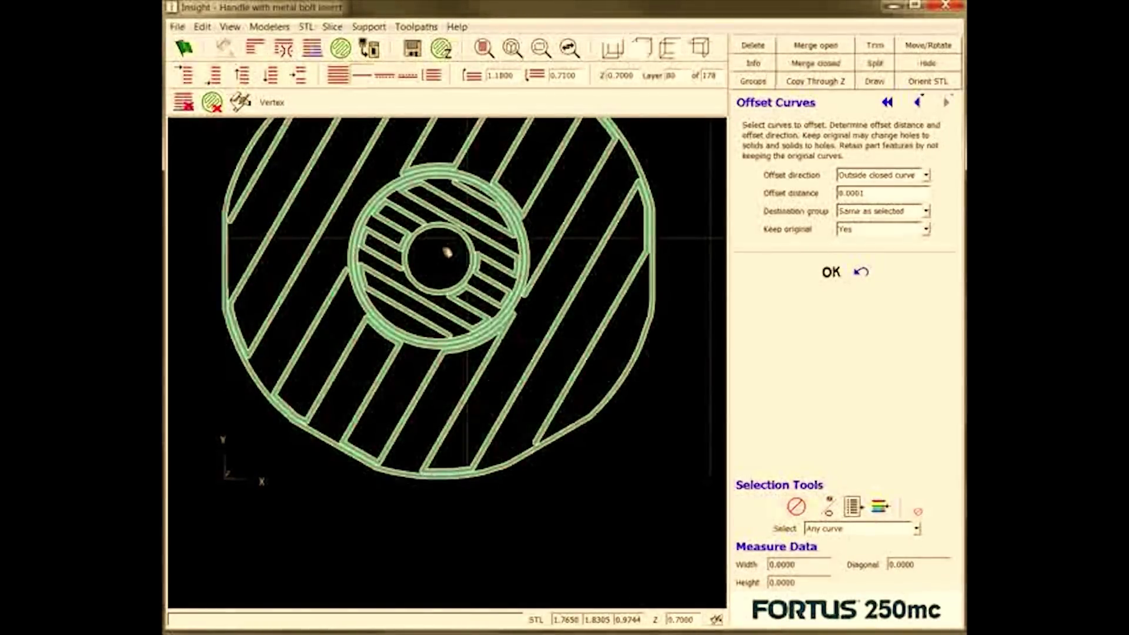
key(Down)
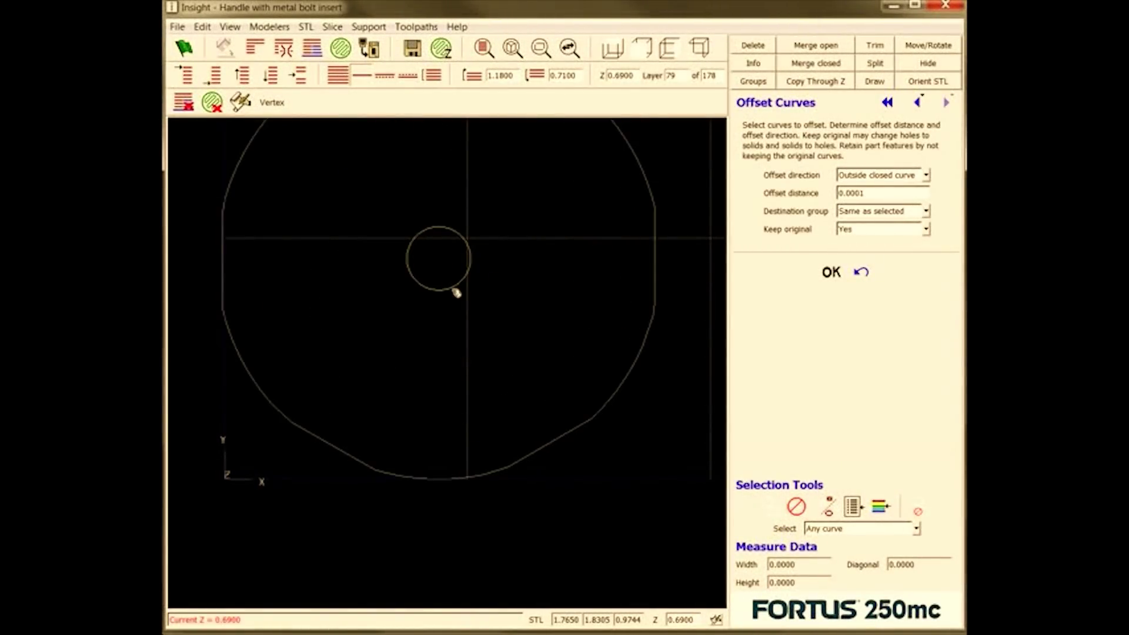
key(Up)
key(Down)
key(Up)
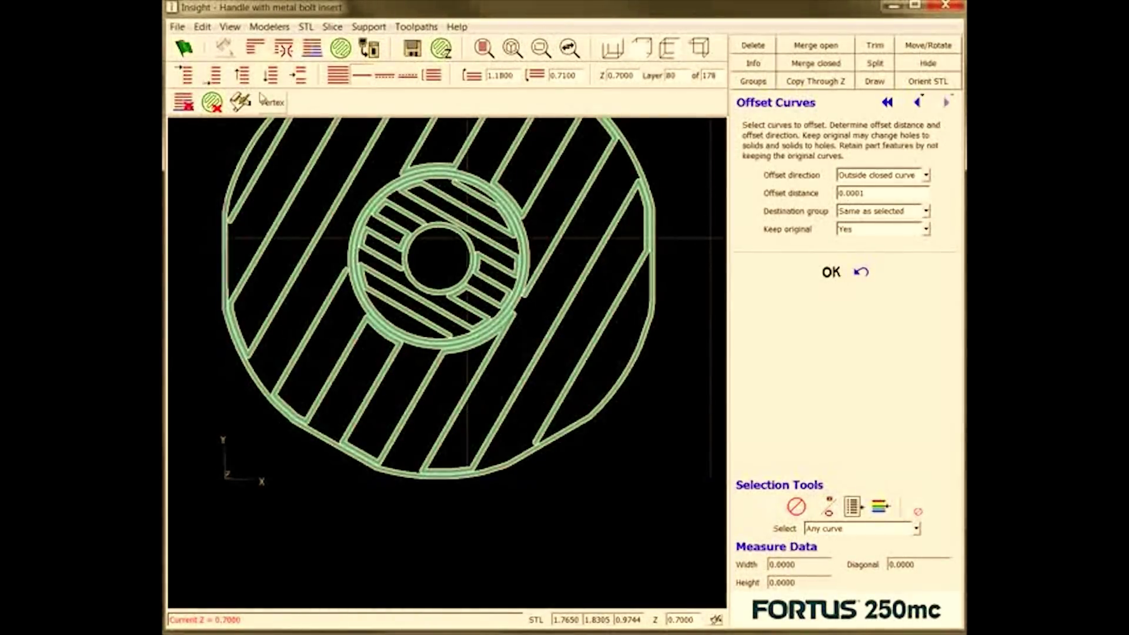
Remove the toolpaths and copy the two nearly coincident larger circles from Z 0.7000 through layer 11 into Support without offset.
click(213, 104)
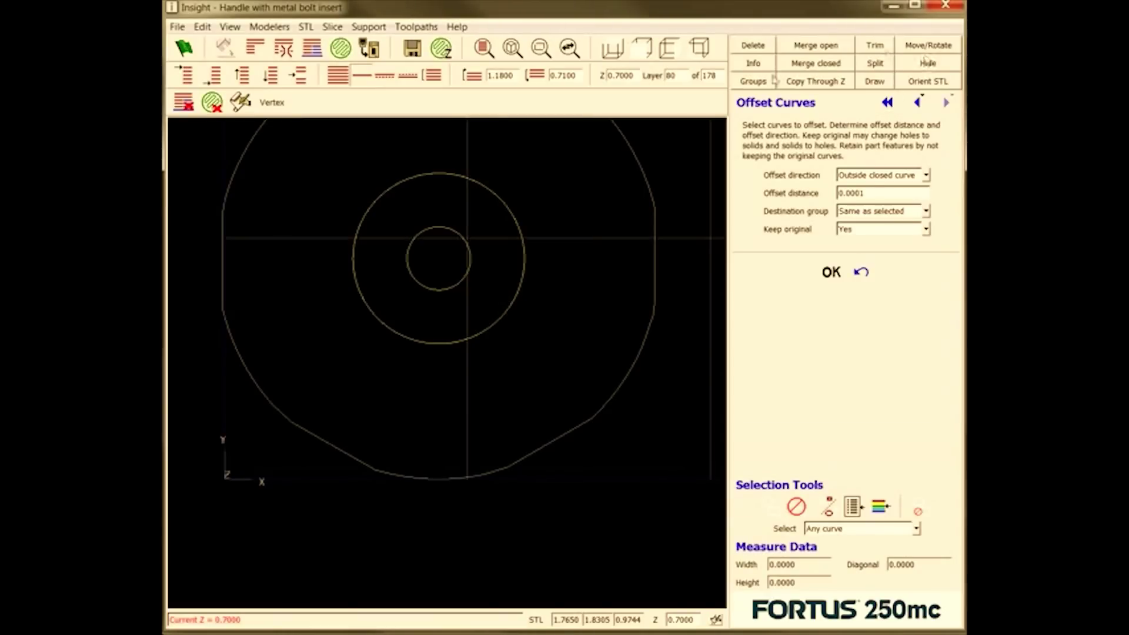
click(816, 81)
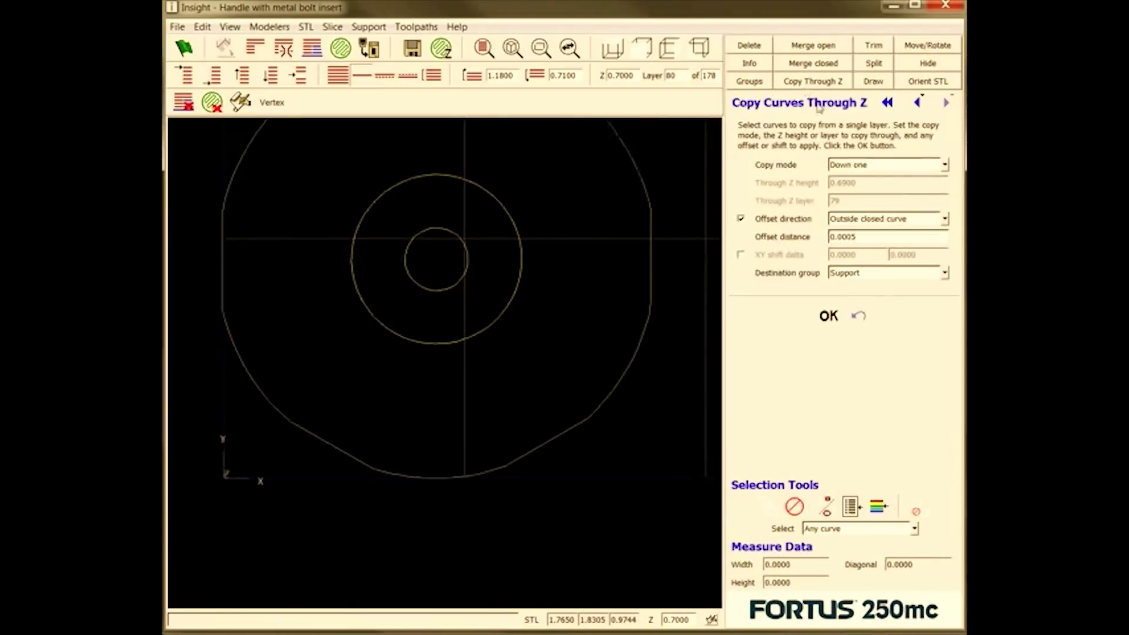
click(946, 165)
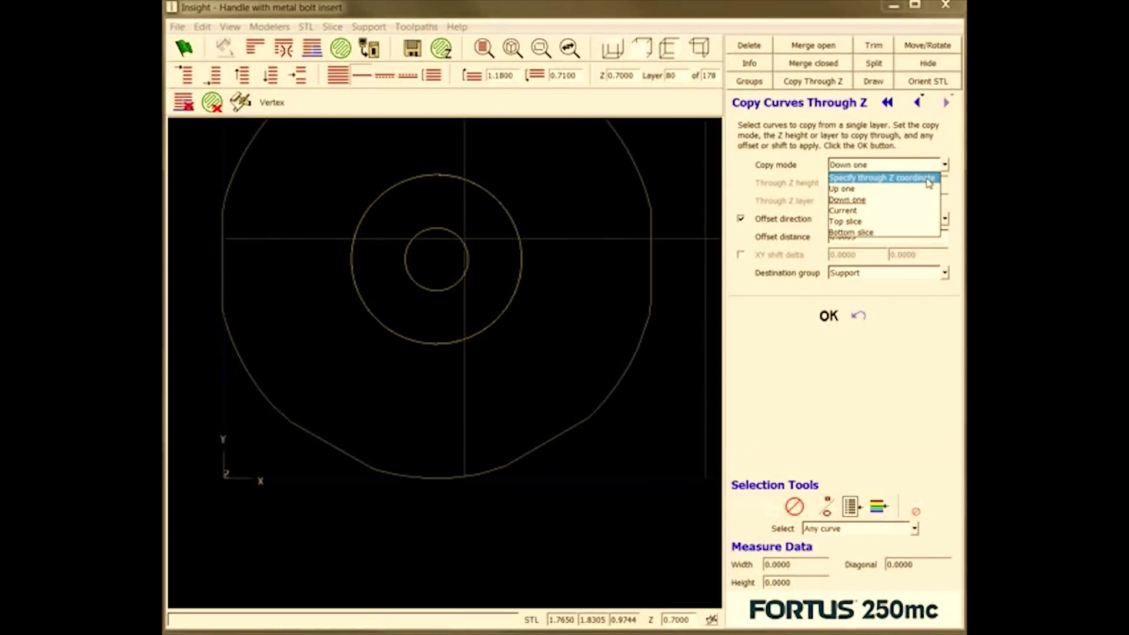
click(930, 178)
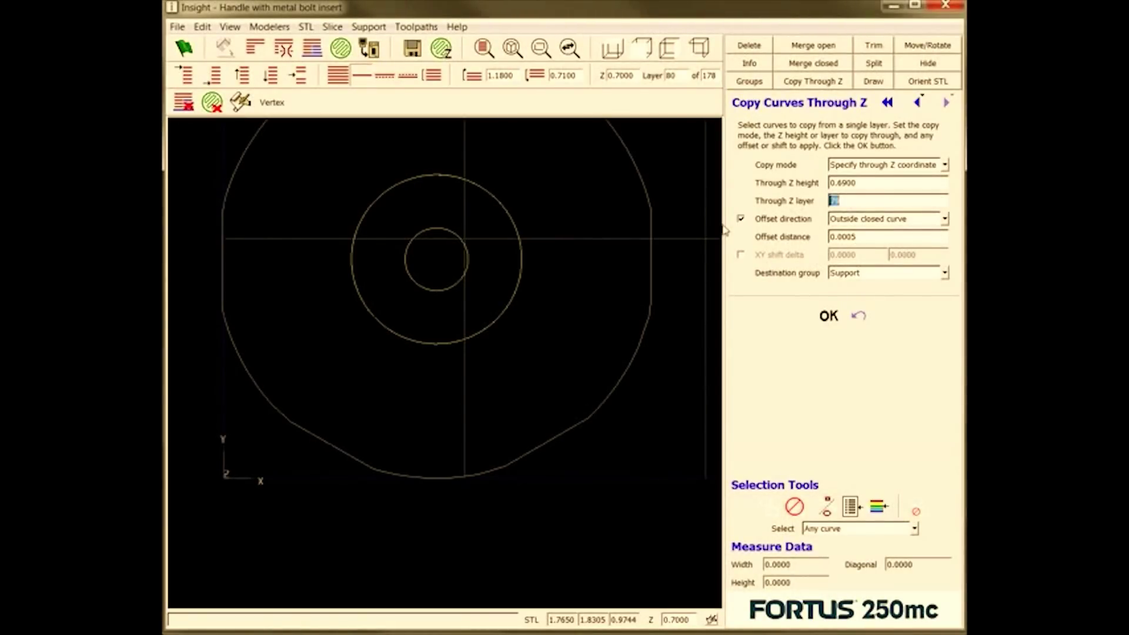
text(11)
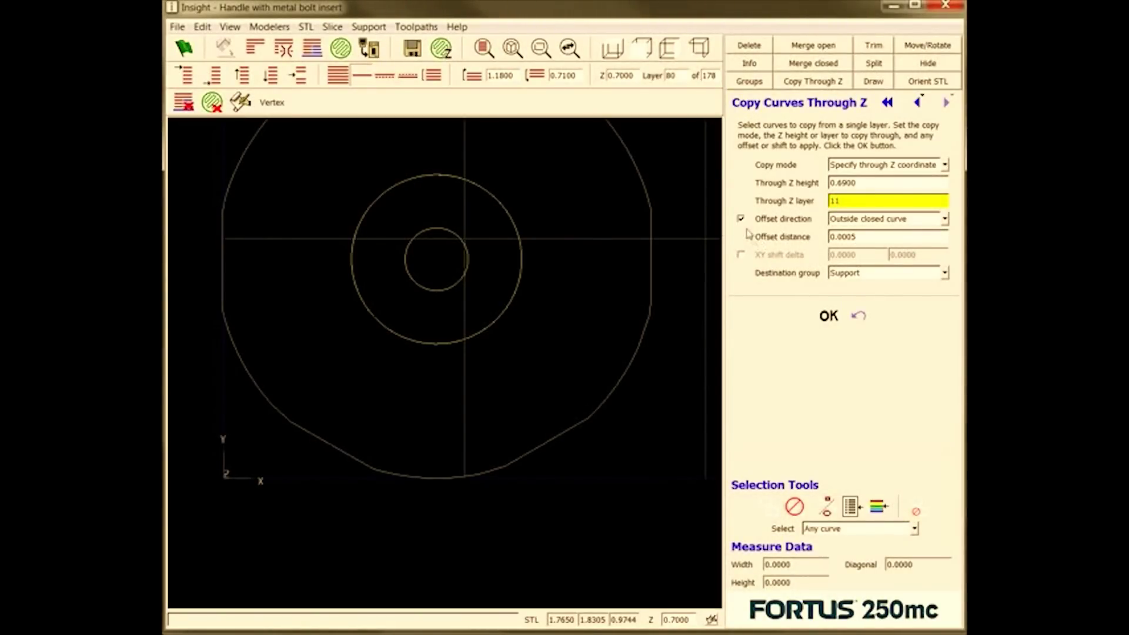
click(740, 219)
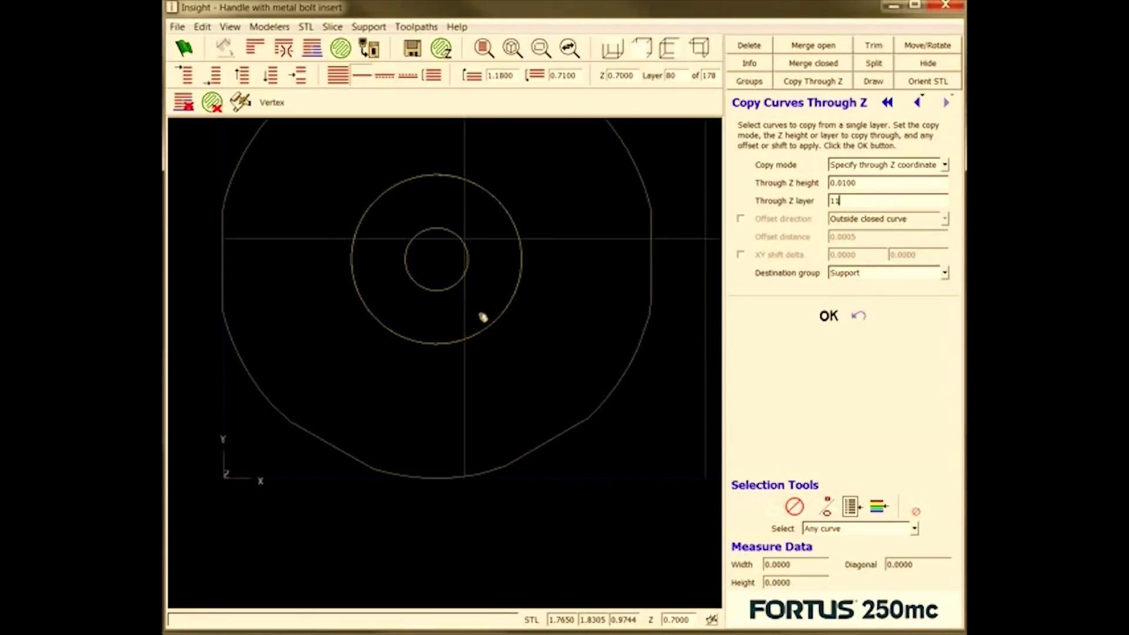
drag(478, 313, 508, 342)
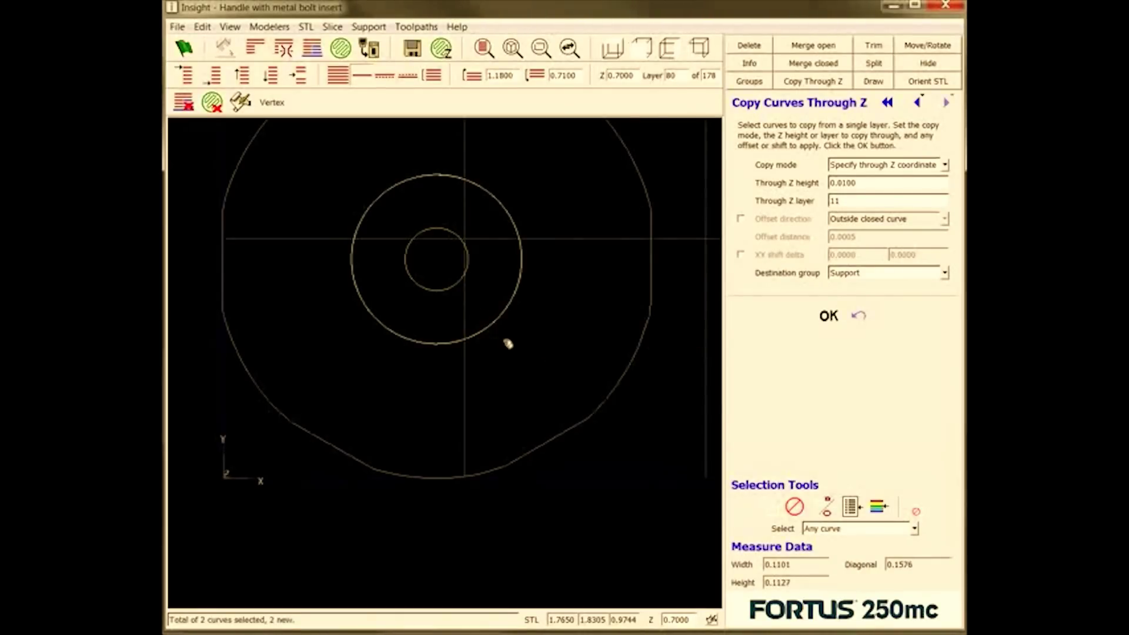
click(830, 318)
Display all layers of the part and examine the copied support column beneath the bolt pocket in 3D.
click(339, 76)
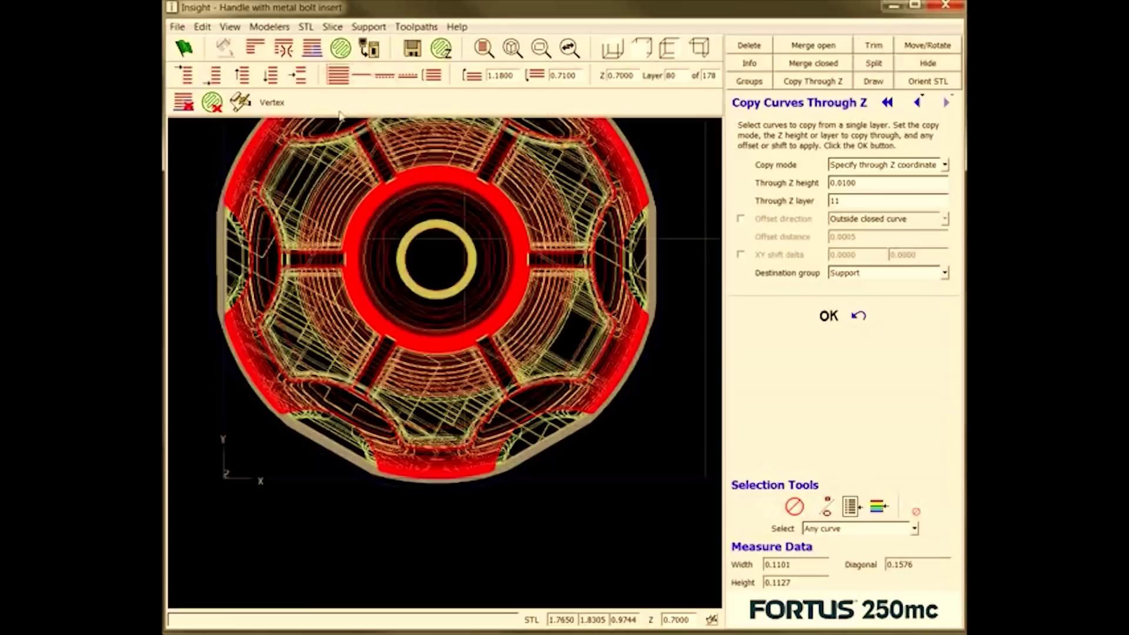
middle_drag(363, 236, 470, 321)
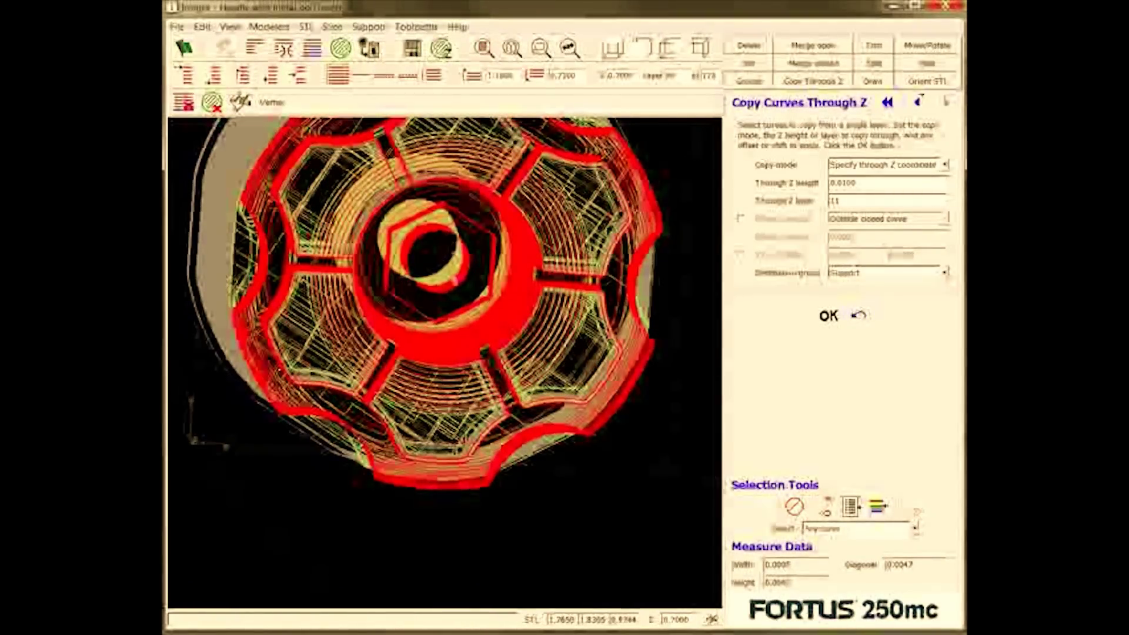
middle_drag(537, 349, 544, 303)
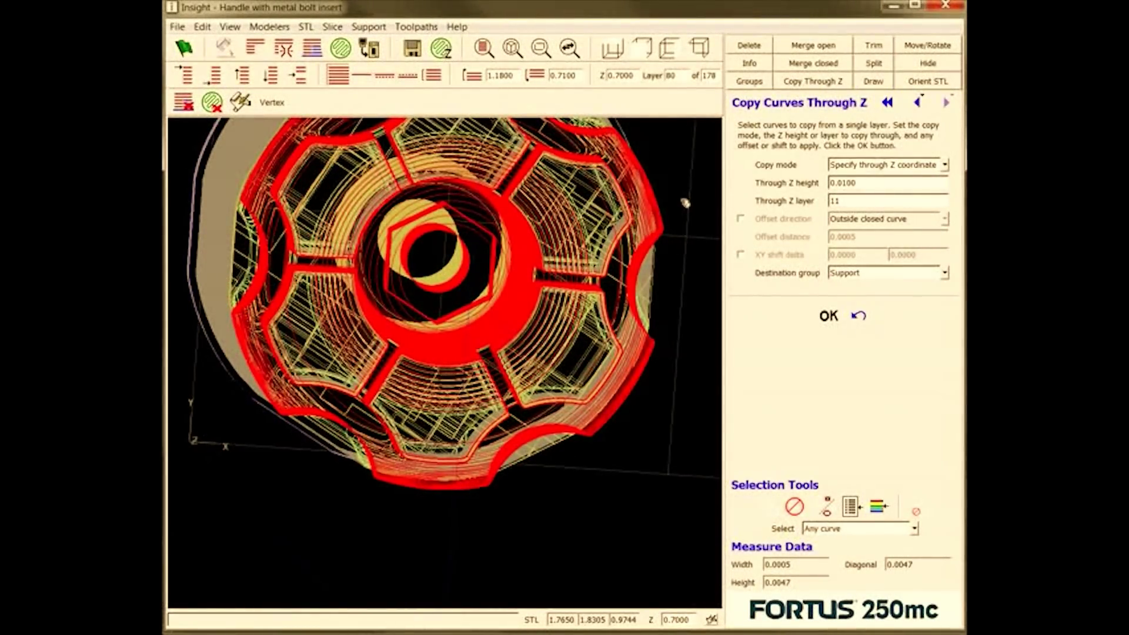
scroll(639, 283, down, 3)
middle_drag(563, 394, 474, 146)
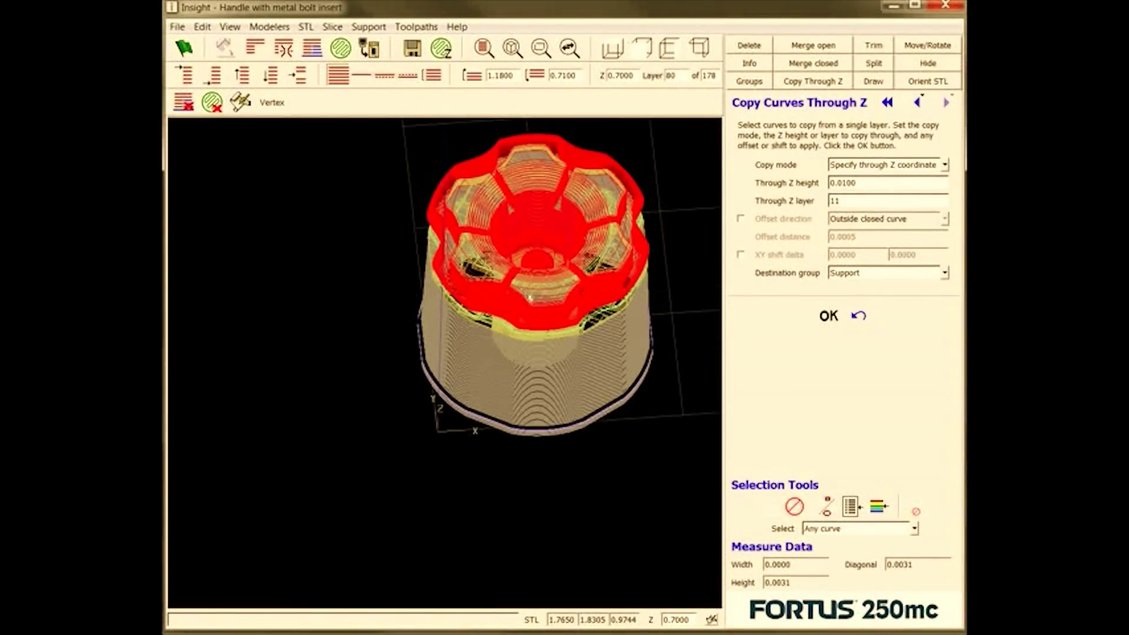
Examine the support curves layer by layer around the bottom of the bolt pocket, between Z 0.6900 and the layers above Z 0.7100.
key(Down)
key(Up)
key(Up)
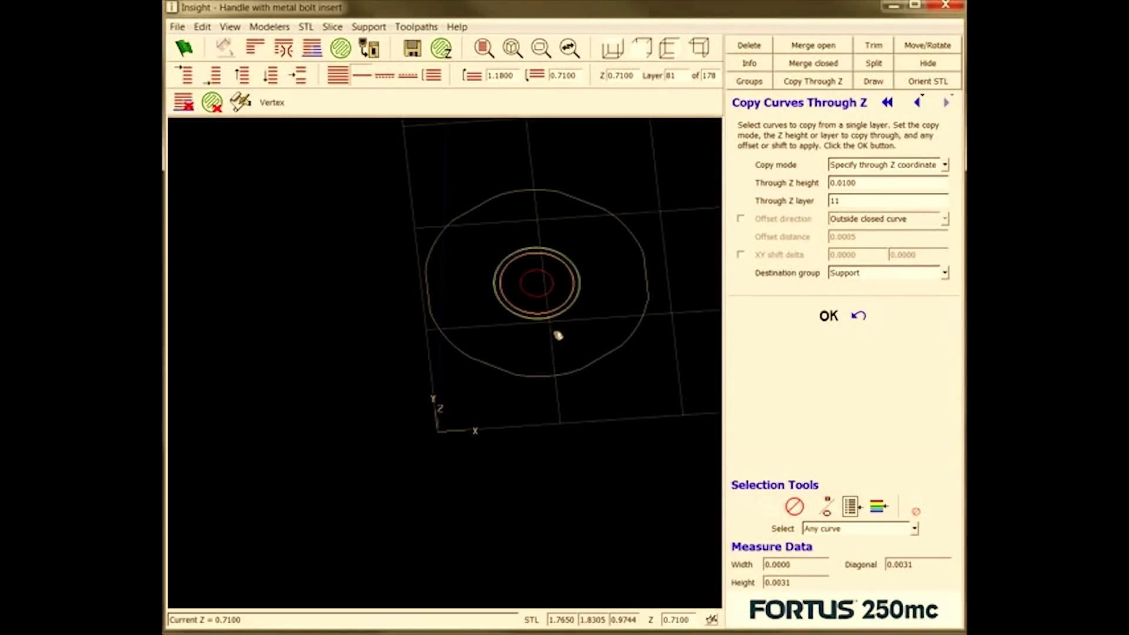
scroll(529, 289, up, 3)
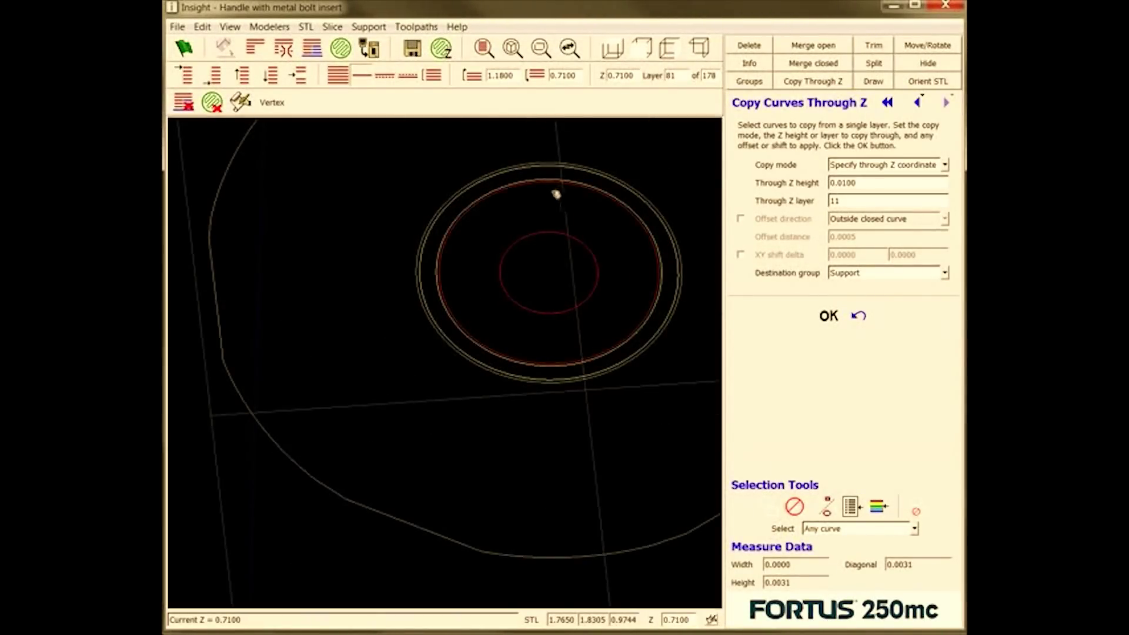
key(Down)
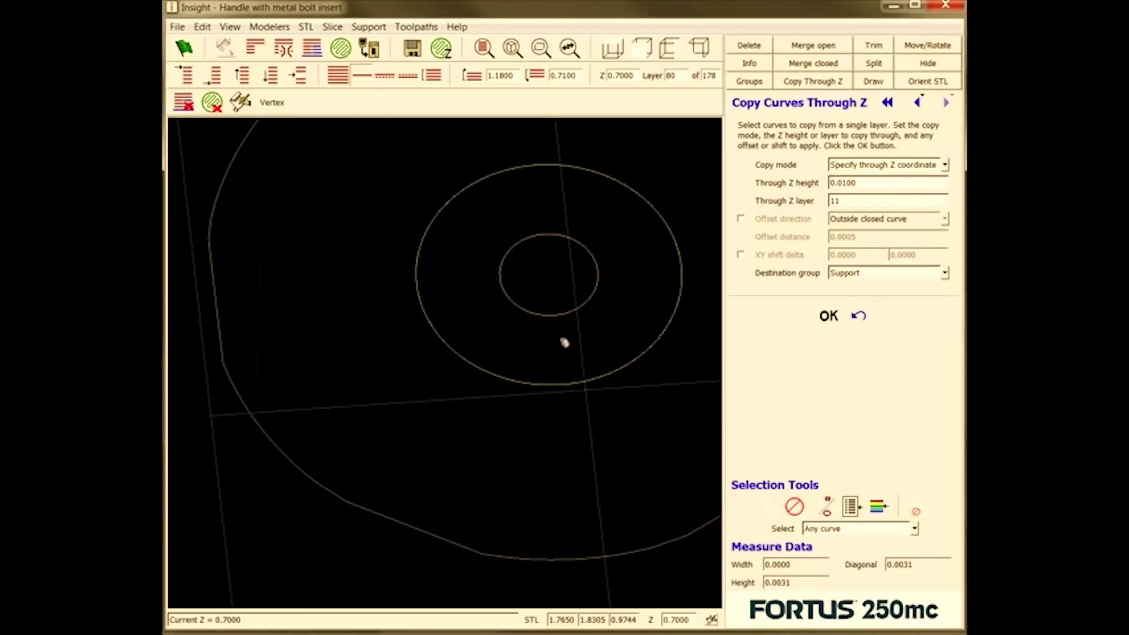
key(Down)
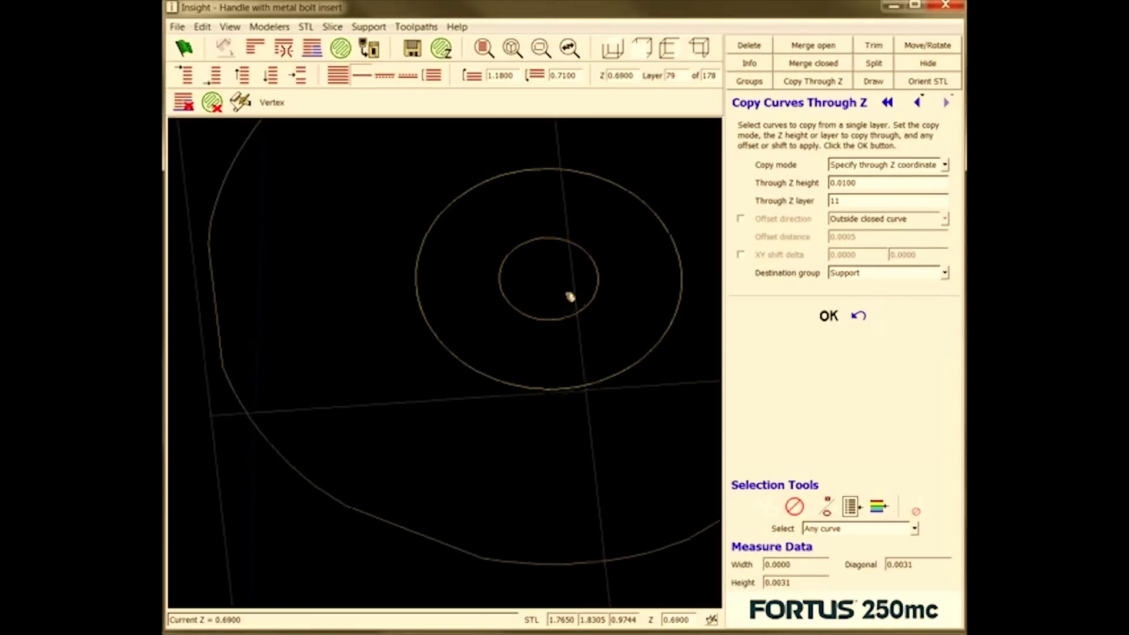
key(Up)
key(Up)
key(Up)
key(Up)
key(Up)
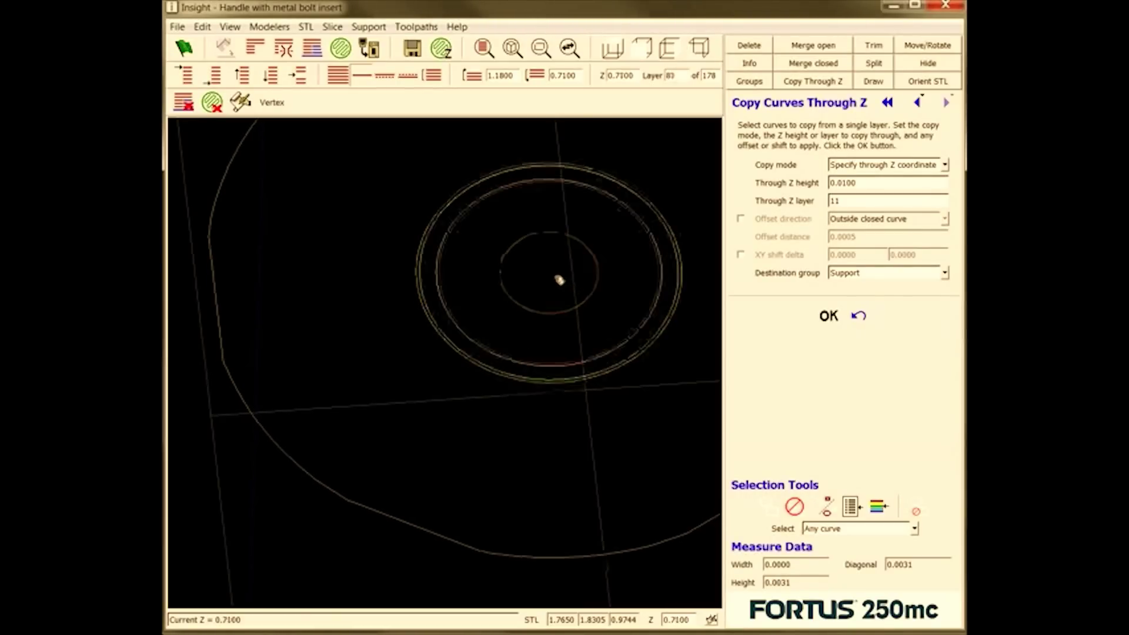
key(Down)
key(Down)
key(Down)
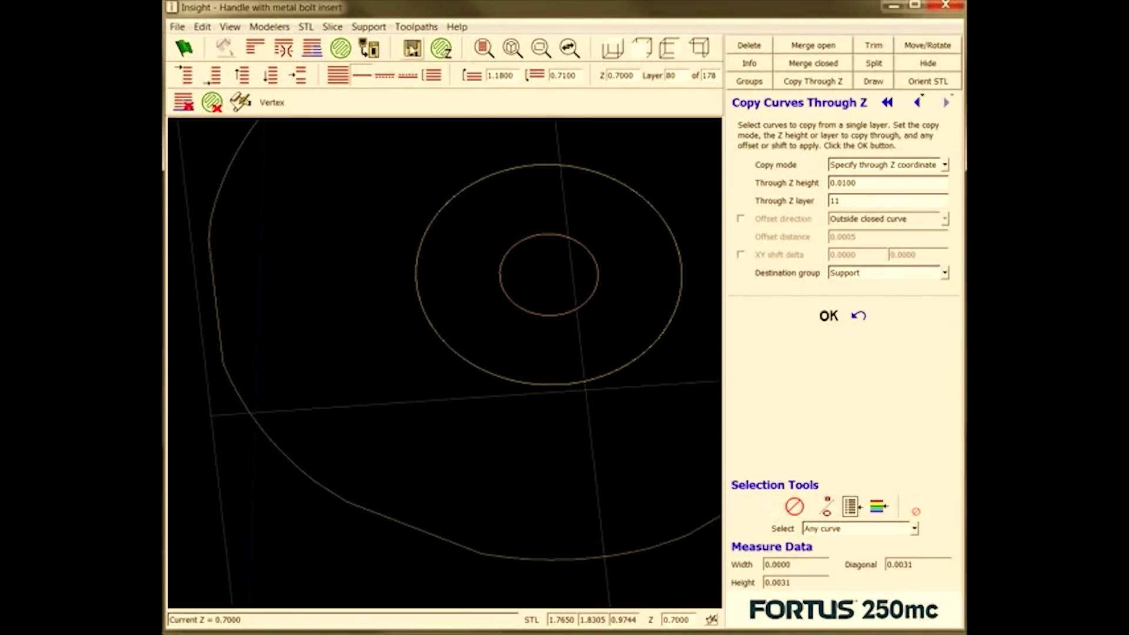
Start a new custom group and load its parameters from the SupportFace template group.
click(748, 81)
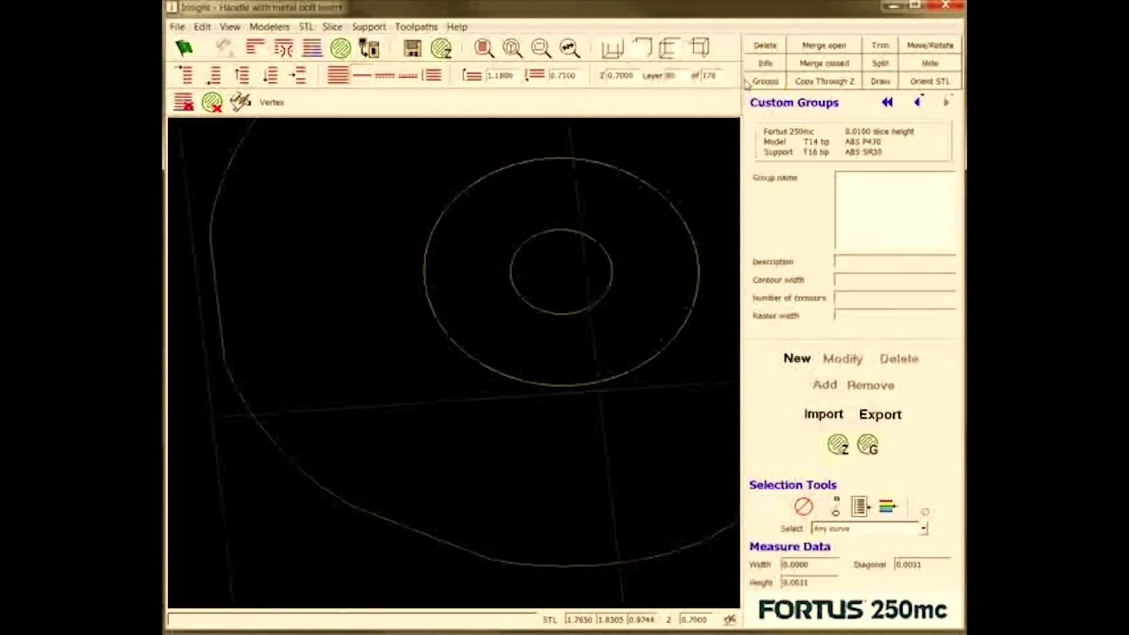
click(798, 360)
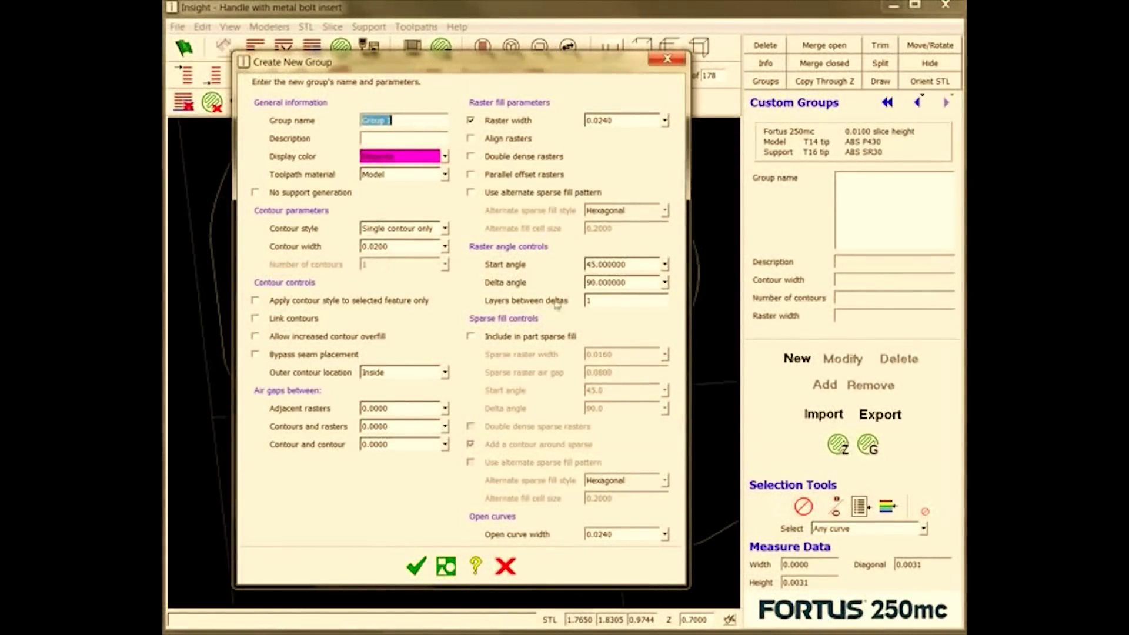
click(446, 567)
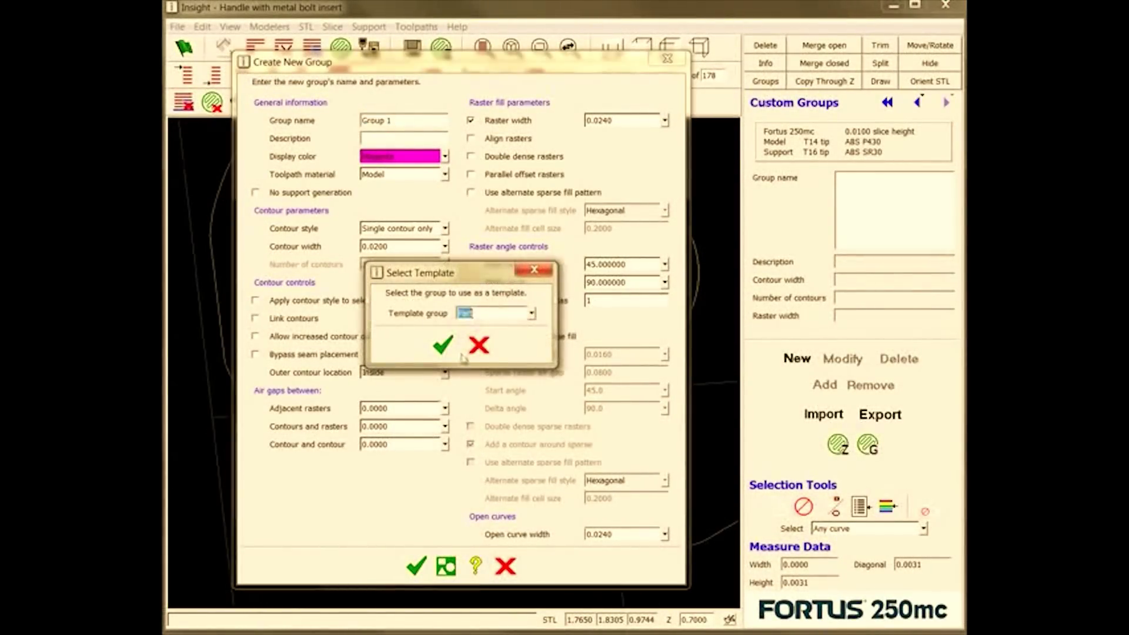
click(532, 315)
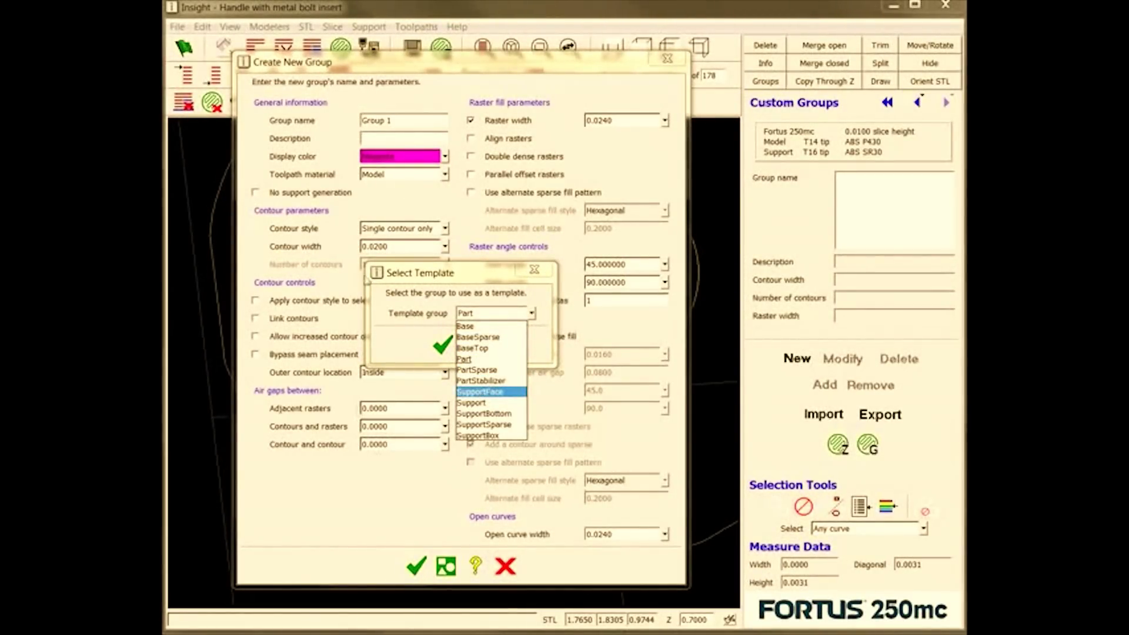
click(465, 392)
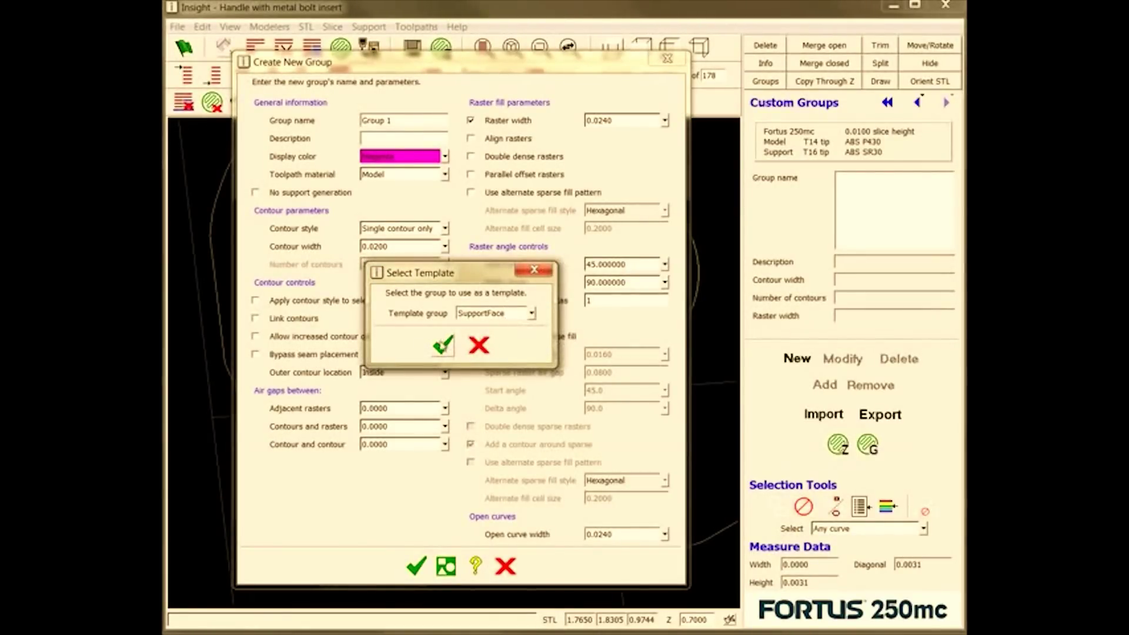
click(442, 346)
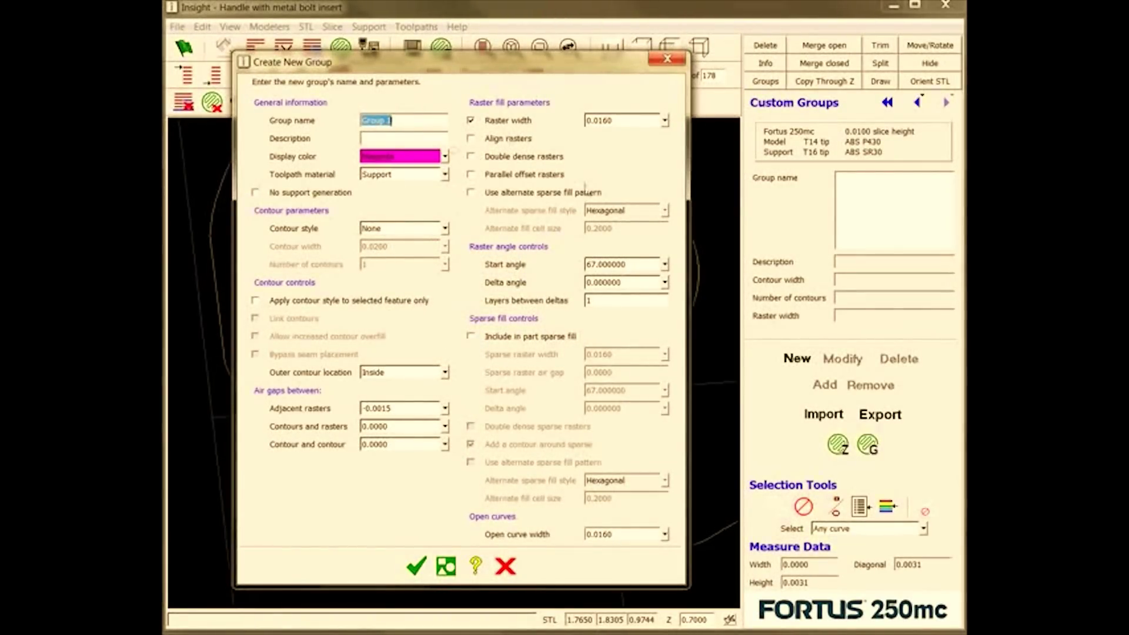
Create the custom support group, add the two inner circles at Z 0.6900 and Z 0.7000 to it, and regenerate the toolpaths.
click(416, 566)
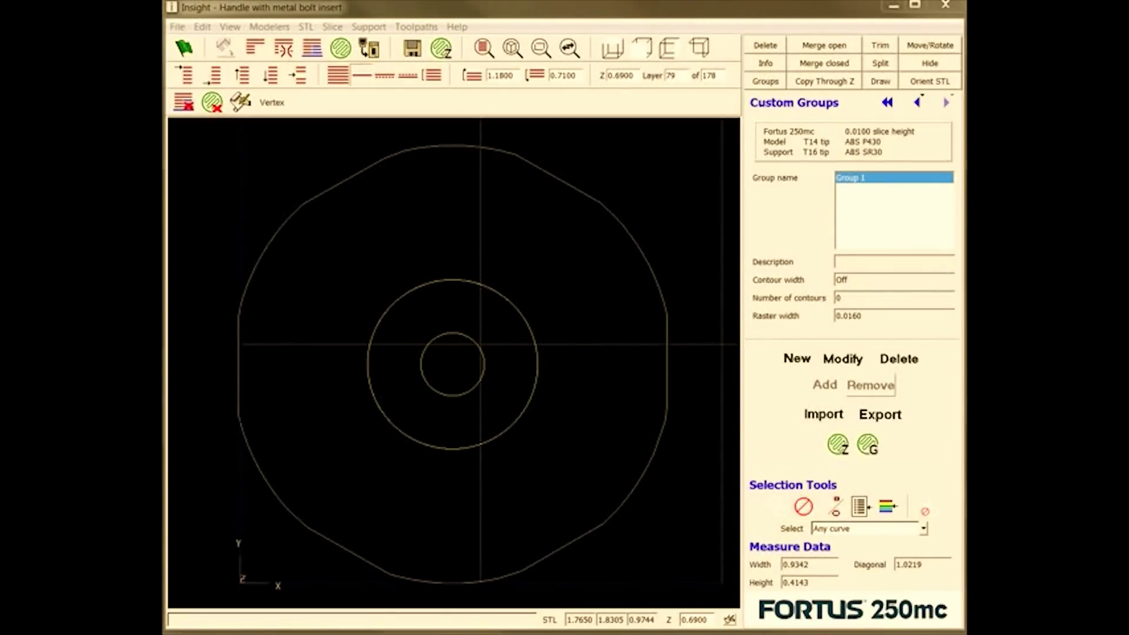
click(496, 383)
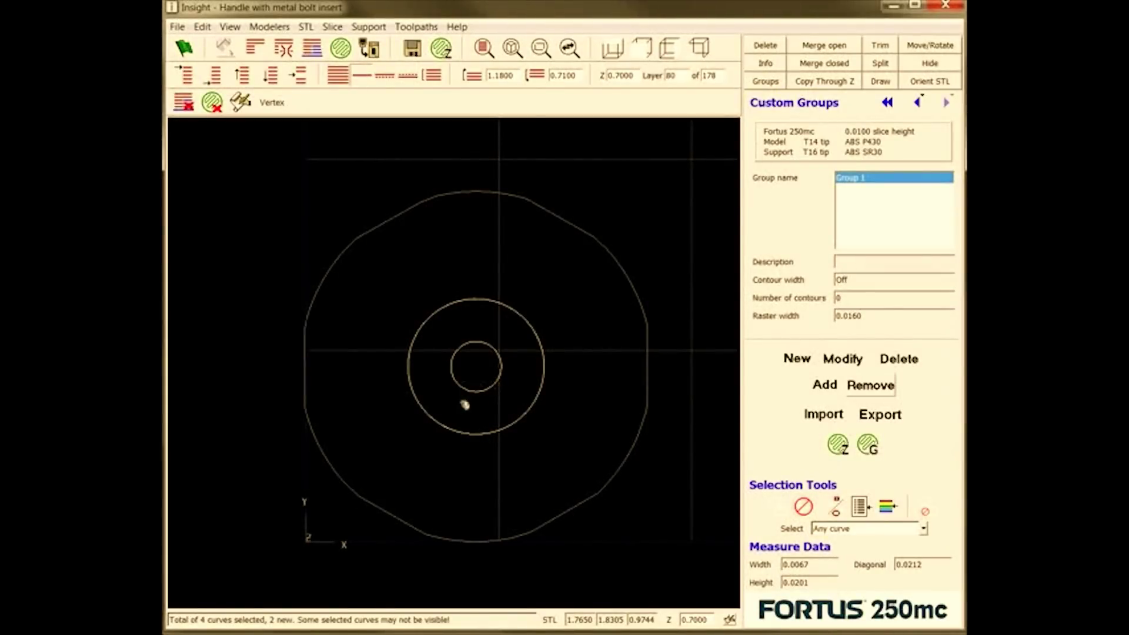
key(Page_Down)
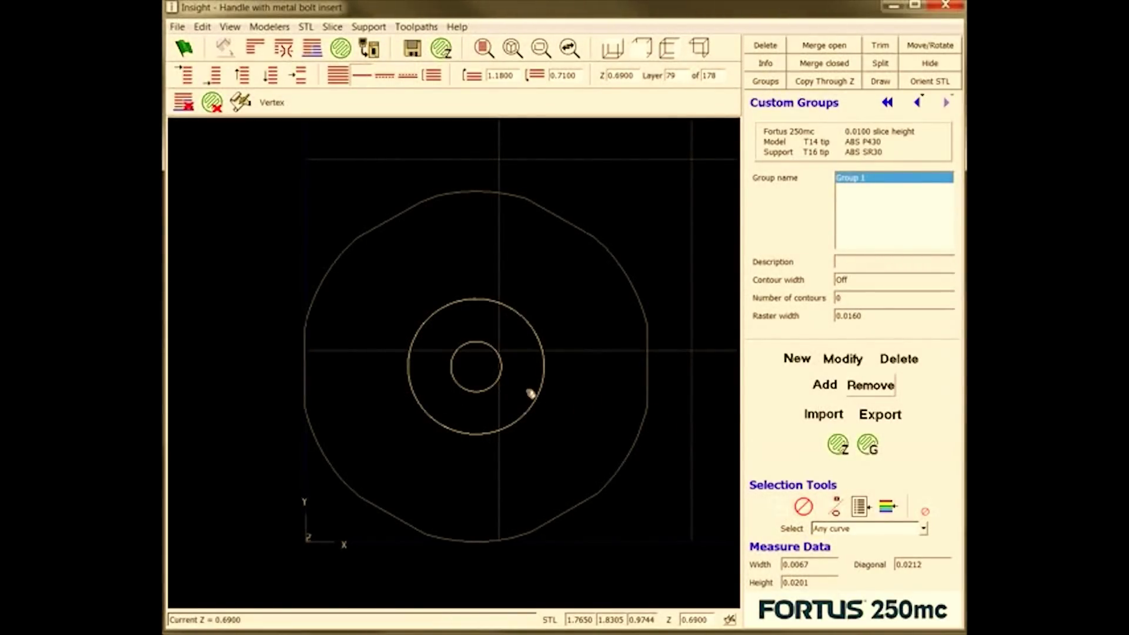
click(825, 385)
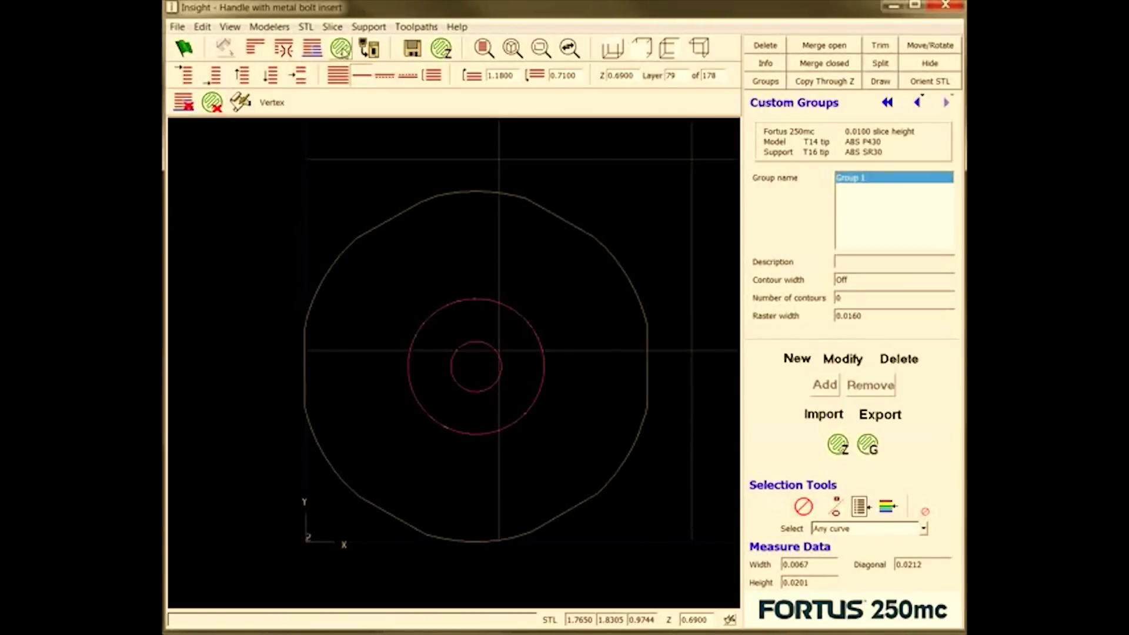
click(340, 48)
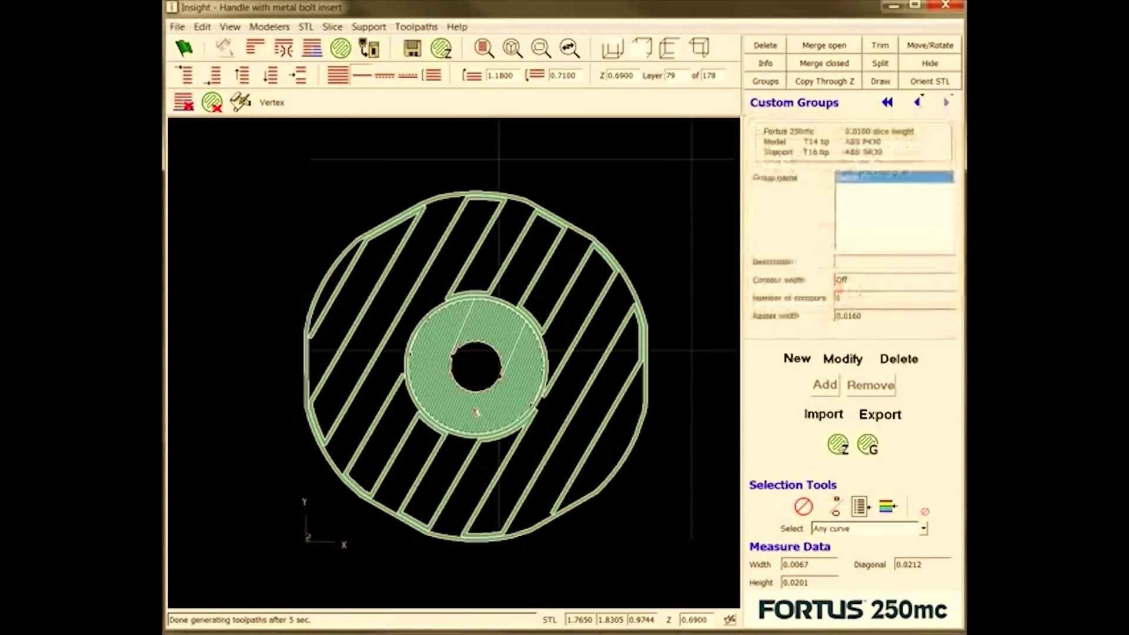
Examine the generated toolpaths layer by layer from Z 0.7100 at the bolt pocket floor down to the base of the part.
key(Up)
key(Up)
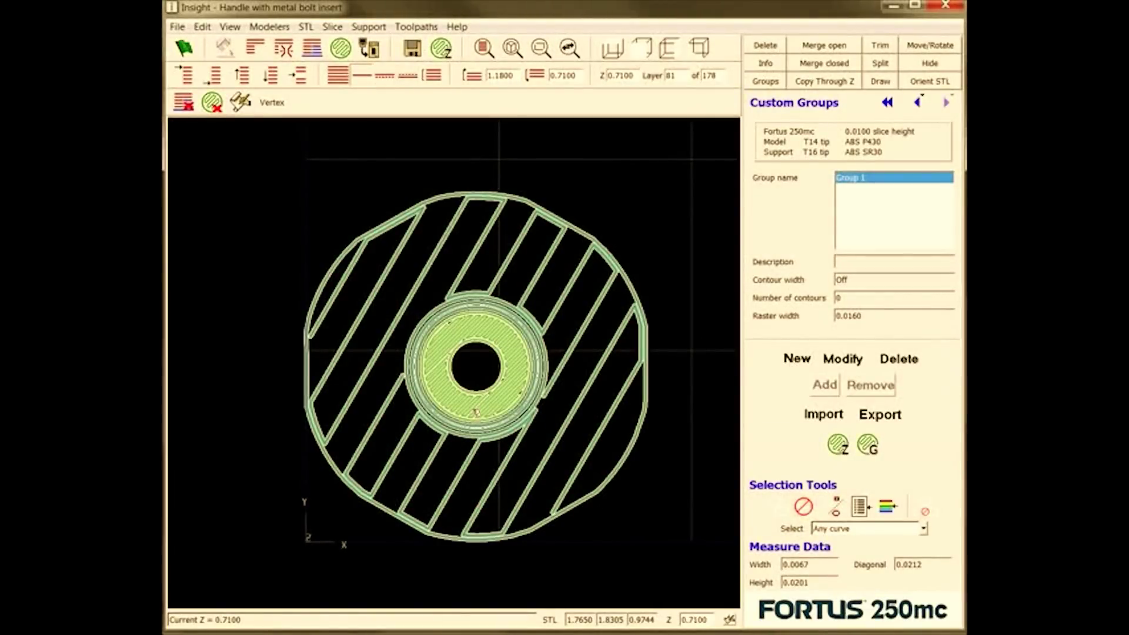
key(Down)
key(Down)
key(Down)
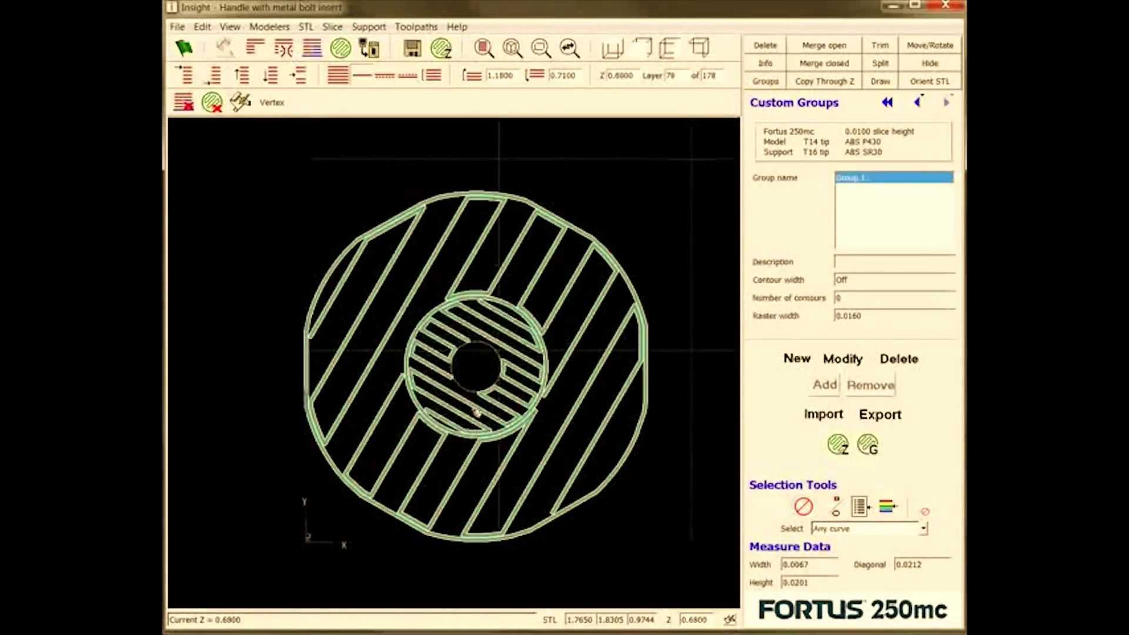
key(Down)
key(Down)
key(Down)
key(Down)
key(Down)
key(Down)
key(Down)
key(Down)
key(Down)
key(Down)
key(Down)
key(Down)
key(Down)
key(Down)
key(Down)
key(Down)
key(Down)
key(Down)
key(Down)
key(Down)
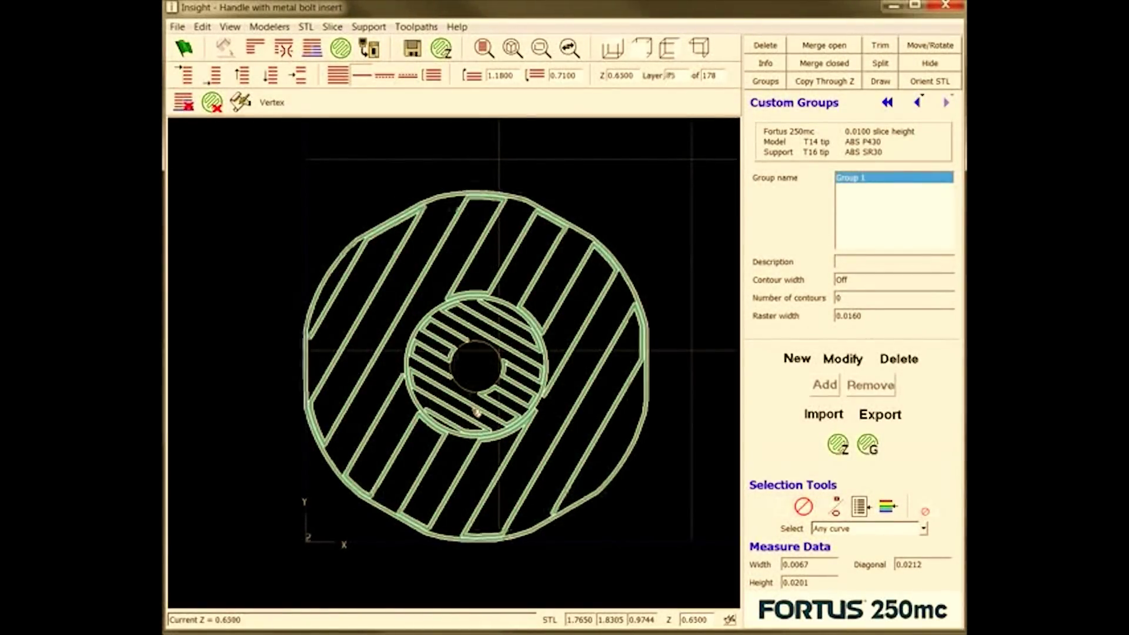
key(Down)
key(Down)
key(Down)
key(Down)
key(Down)
key(Down)
key(Down)
key(Down)
key(Down)
key(Down)
key(Down)
key(Down)
key(Down)
key(Down)
key(Down)
key(Down)
key(Down)
key(Down)
key(Down)
key(Down)
key(Down)
key(Down)
key(Down)
key(Down)
key(Down)
key(Down)
key(Down)
key(Down)
key(Down)
key(Down)
key(Down)
key(Down)
key(Down)
key(Down)
key(Down)
key(Down)
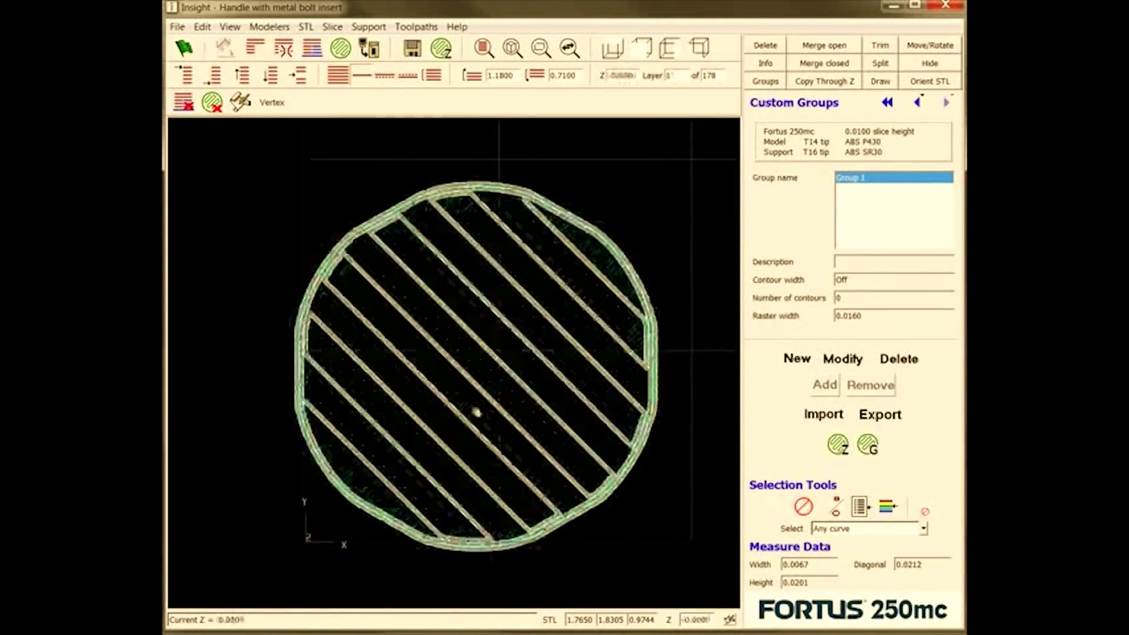
Examine the toolpaths layer by layer upward from the base through the hexagonal bolt pocket to layer 129 at Z 1.1900.
key(Up)
key(Up)
key(Up)
key(Up)
key(Up)
key(Up)
key(Up)
key(Up)
key(Up)
key(Up)
key(Up)
key(Up)
key(Up)
key(Up)
key(Up)
key(Up)
key(Up)
key(Up)
key(Up)
key(Up)
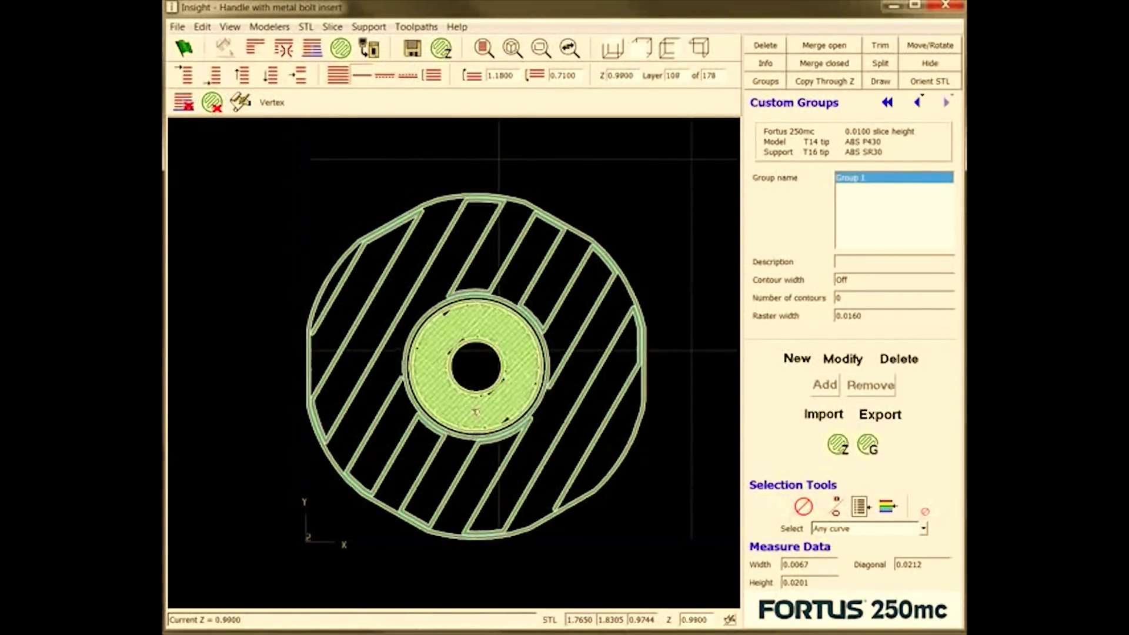
key(Up)
key(Up)
key(Up)
key(Up)
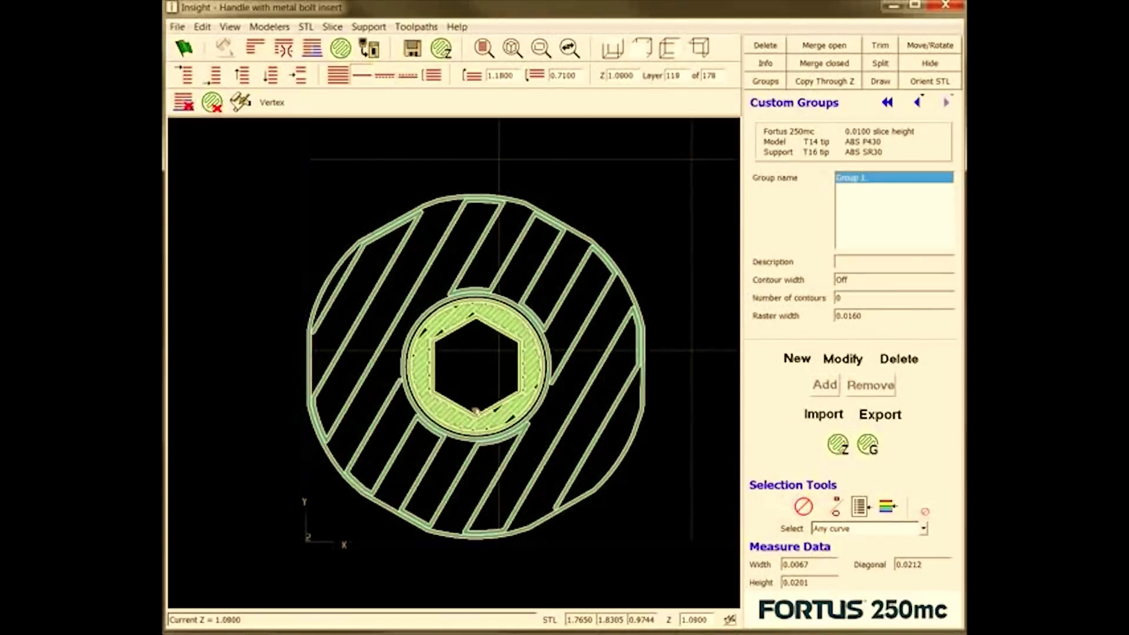
key(Up)
key(Up)
key(Up)
key(Up)
key(Up)
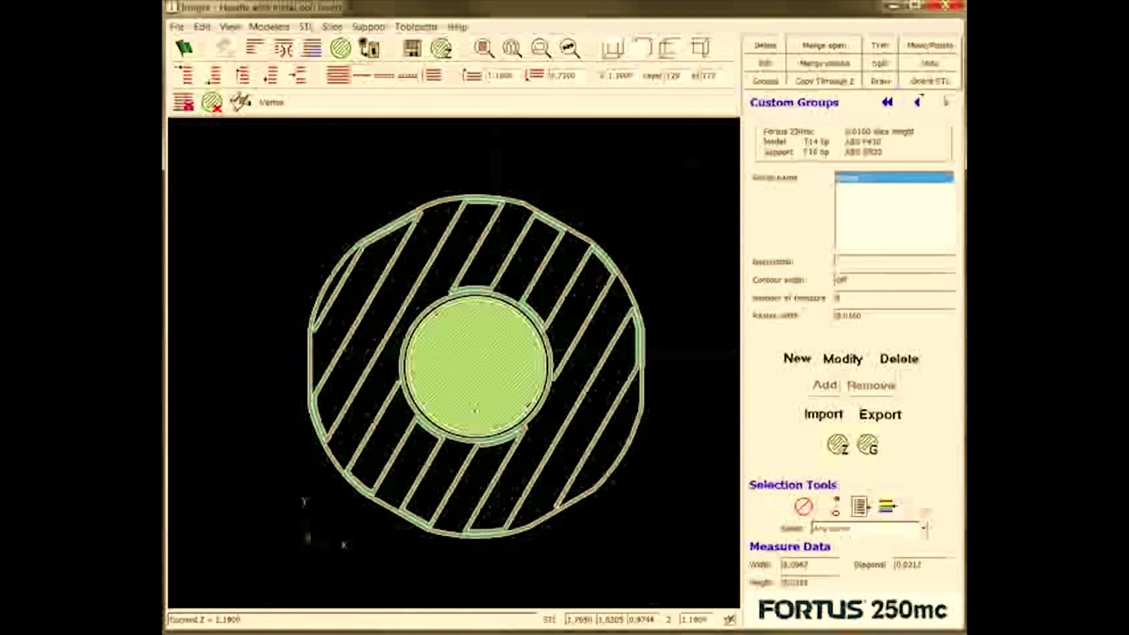
key(Up)
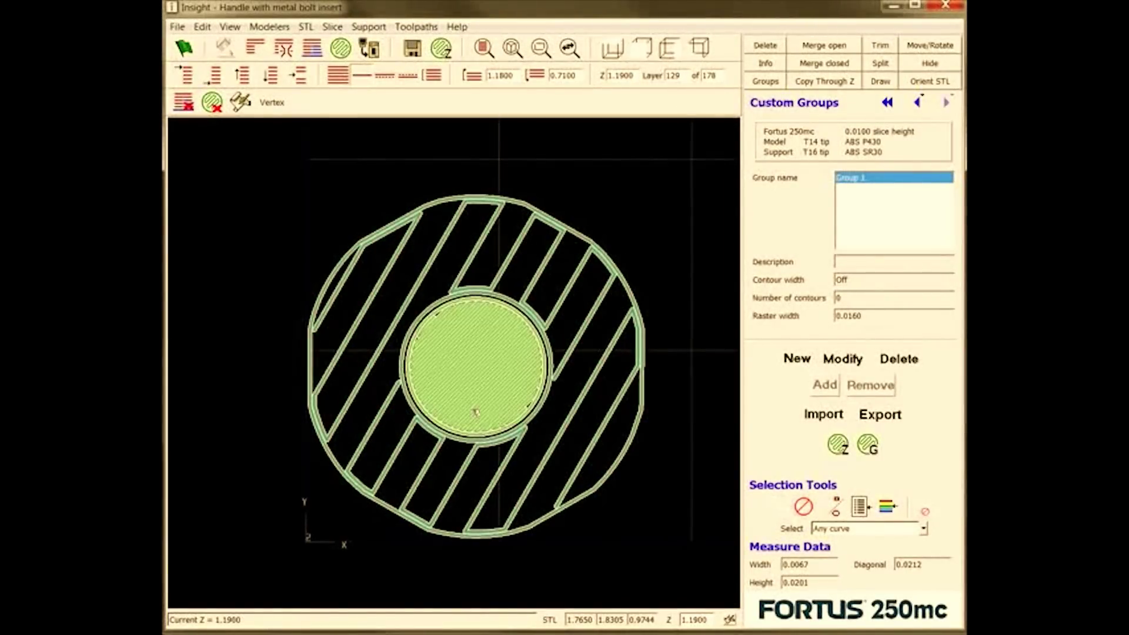
Insert a build pause at Z 1.1900, the layer that caps the bolt pocket, by selecting all of its curves.
click(416, 26)
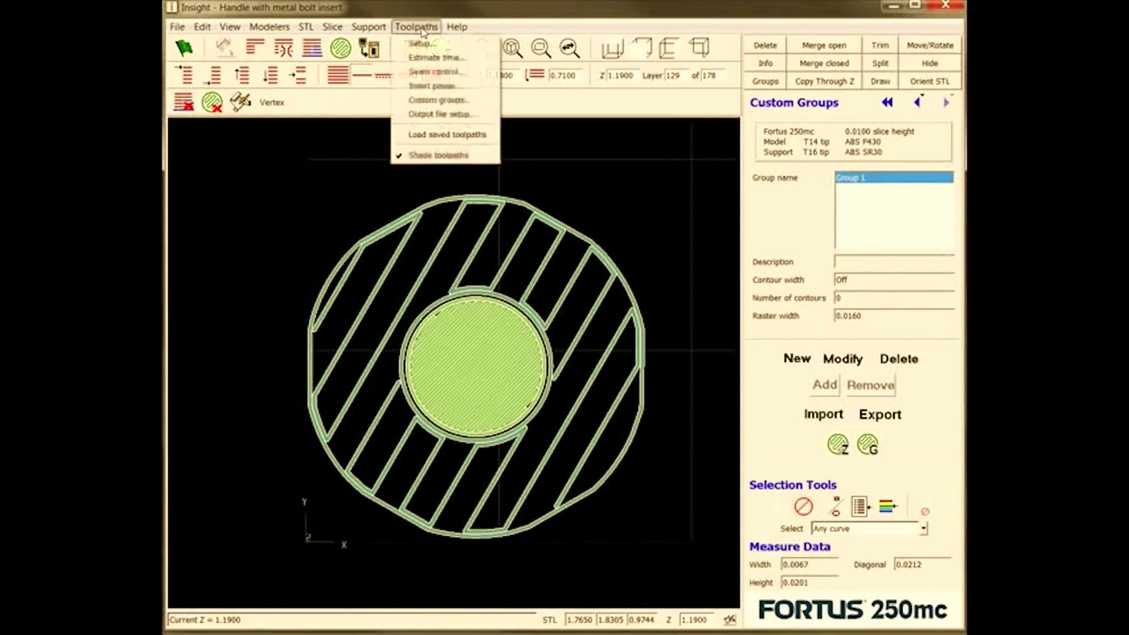
click(435, 86)
drag(279, 169, 710, 584)
click(856, 212)
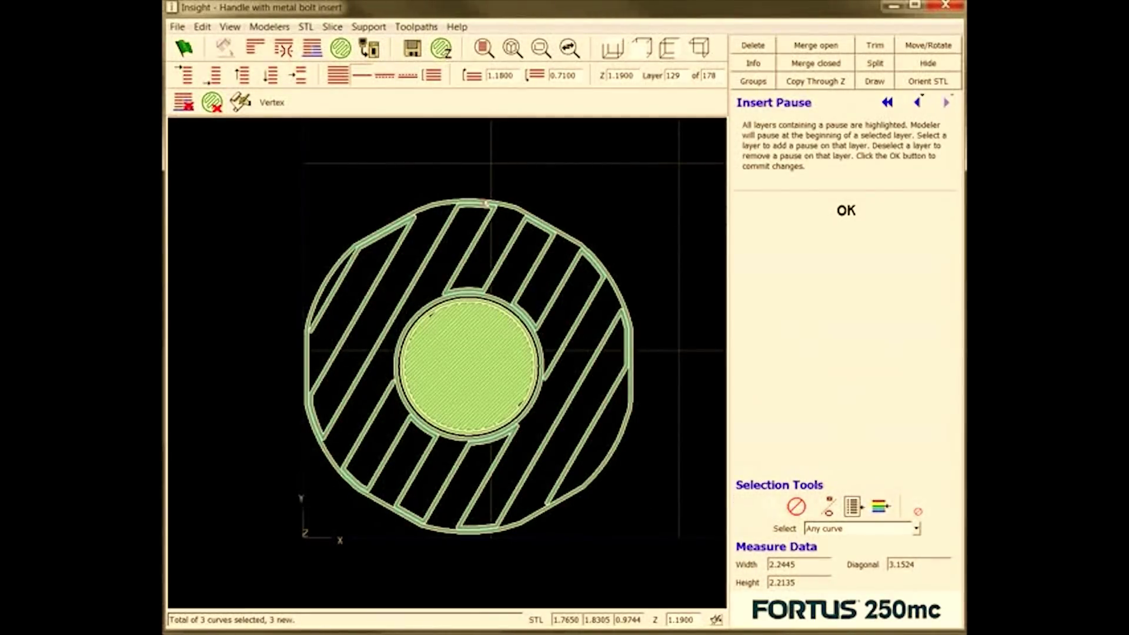
Display all layers and examine the part's toolpaths and supports in 3D.
click(345, 80)
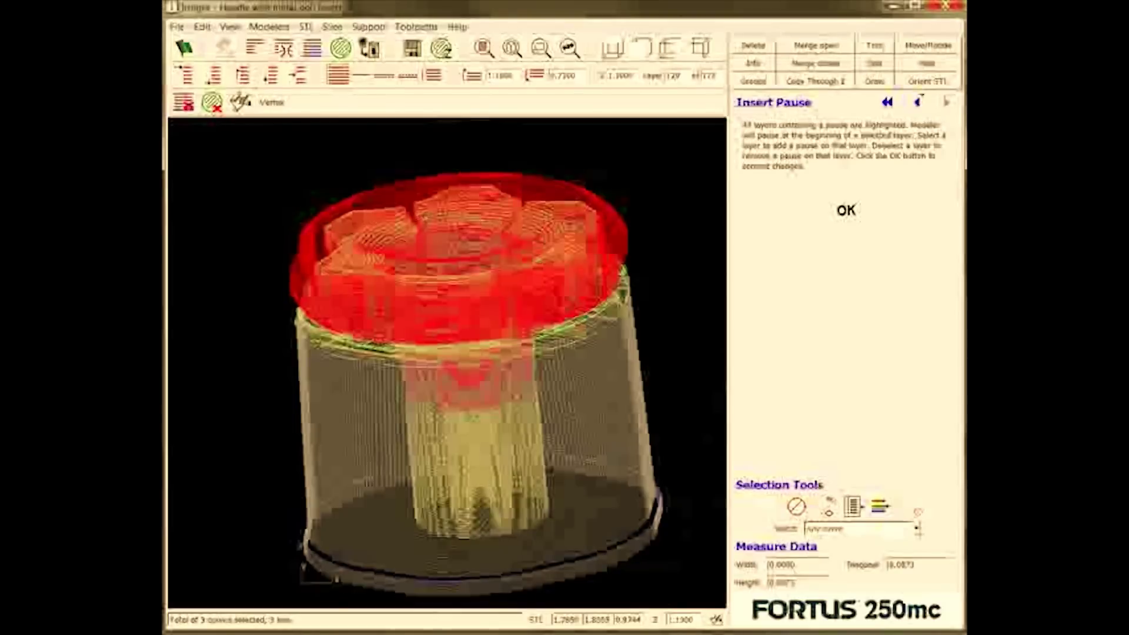
scroll(611, 334, up, 5)
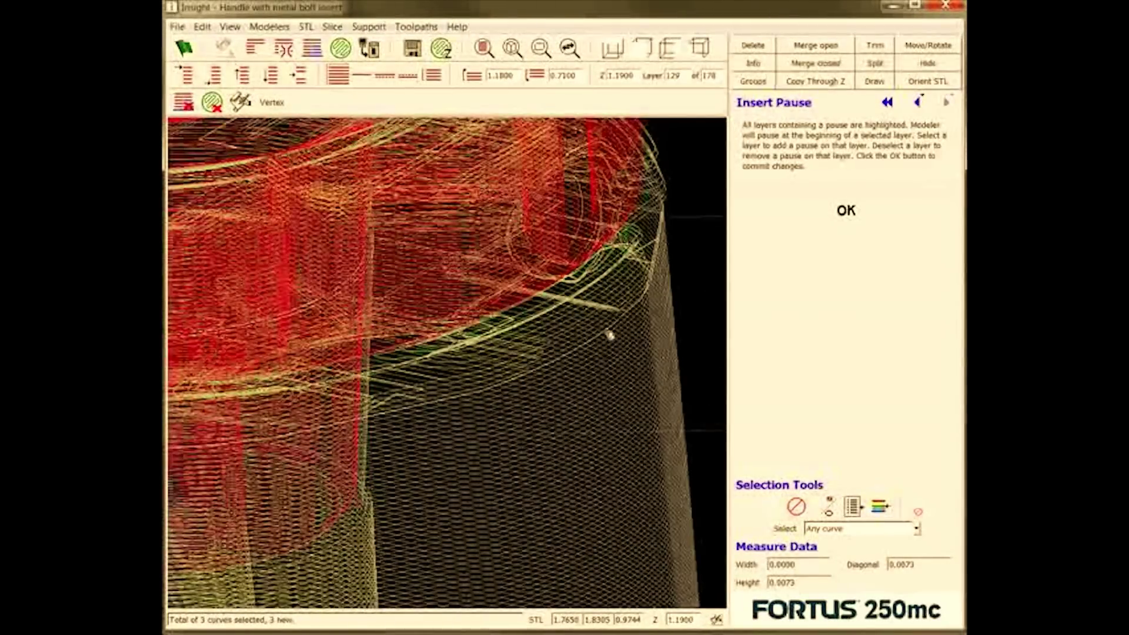
scroll(471, 399, down, 8)
middle_drag(451, 392, 409, 385)
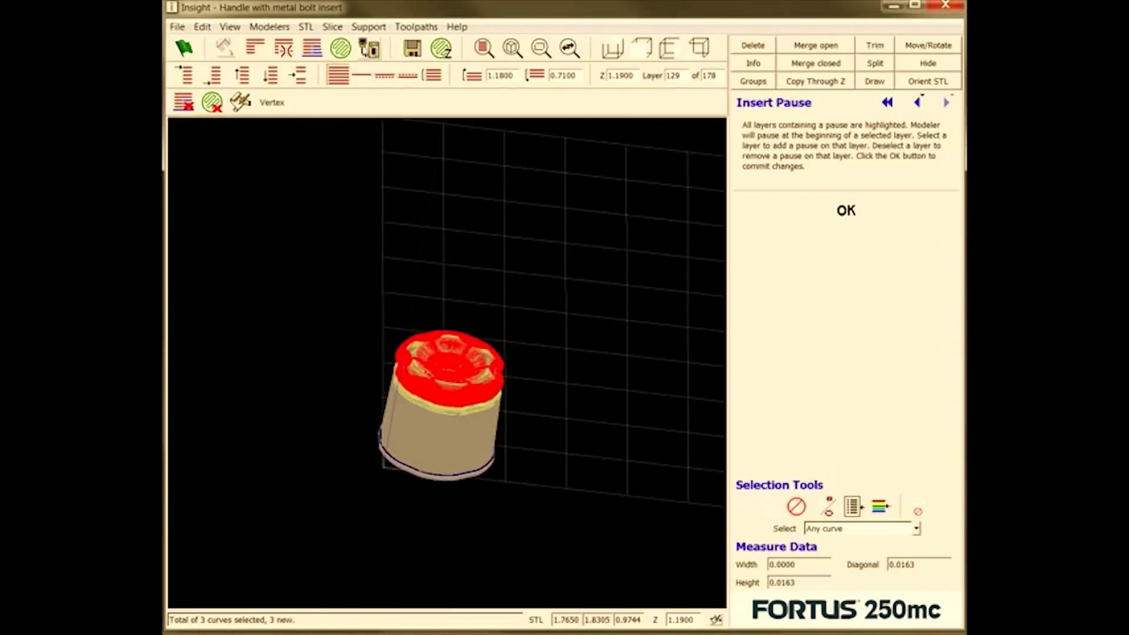
Regenerate the toolpaths with the pause included and display all layers of the part.
click(341, 49)
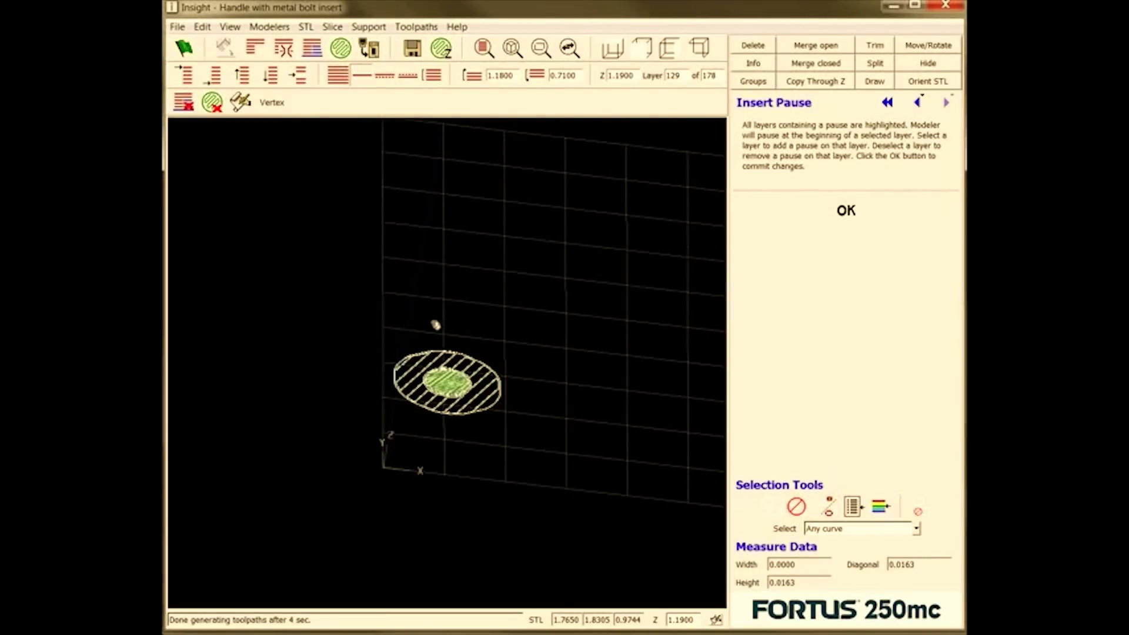
click(338, 75)
scroll(546, 393, up, 3)
scroll(217, 409, down, 2)
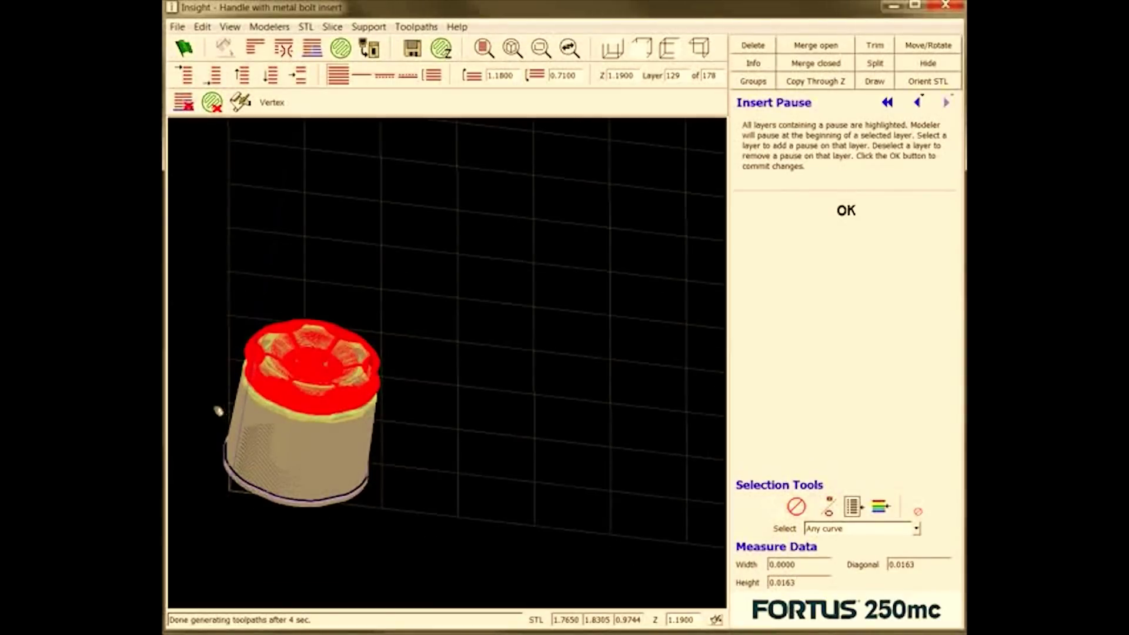
Send the part to build on the Fortus 250 modeler, keeping the option to ask only when multiple modelers exist.
click(341, 49)
click(367, 52)
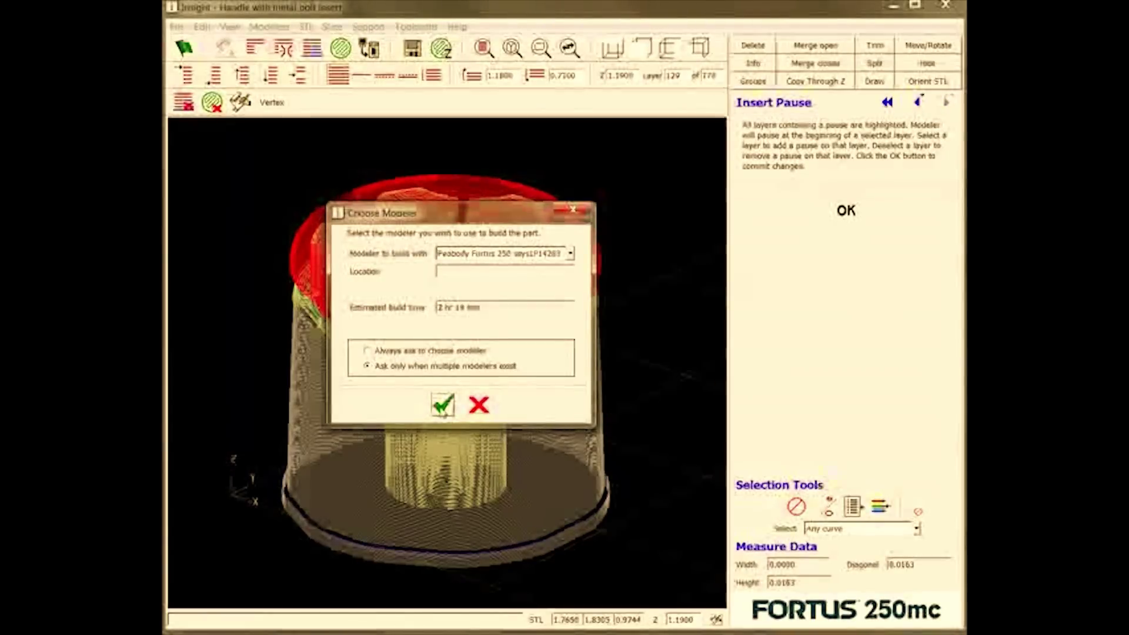
click(442, 406)
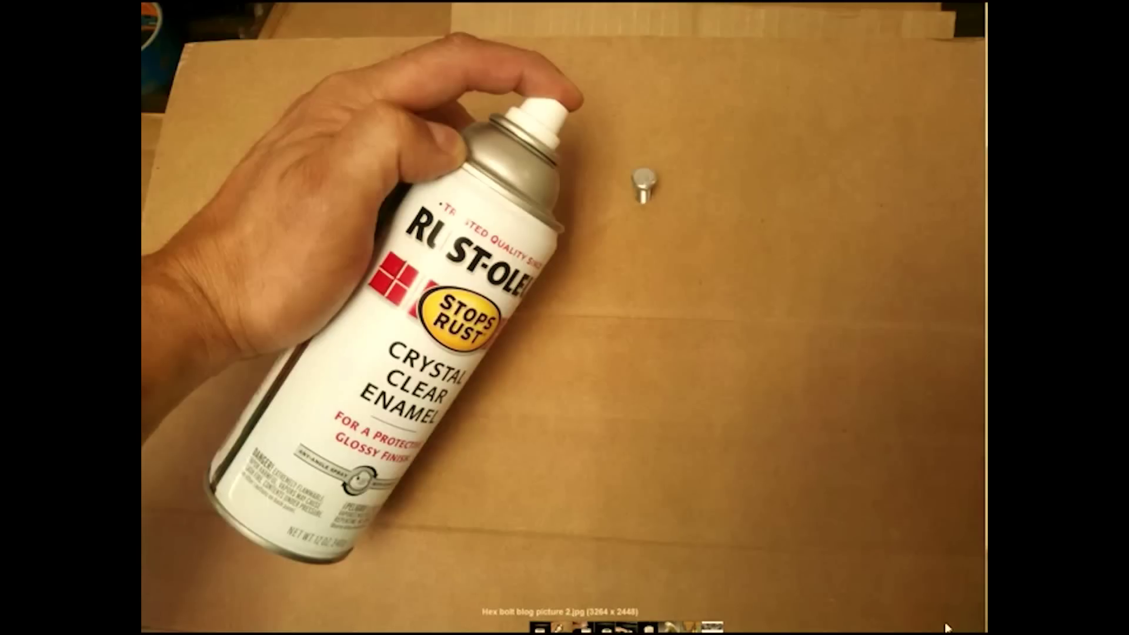
key(Right)
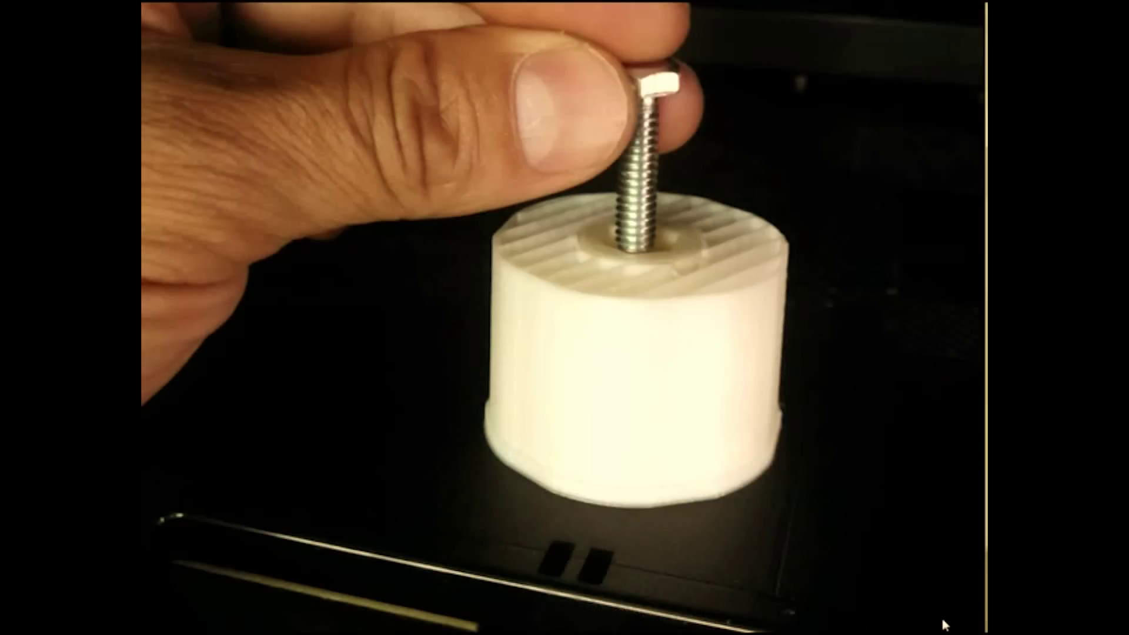
key(Right)
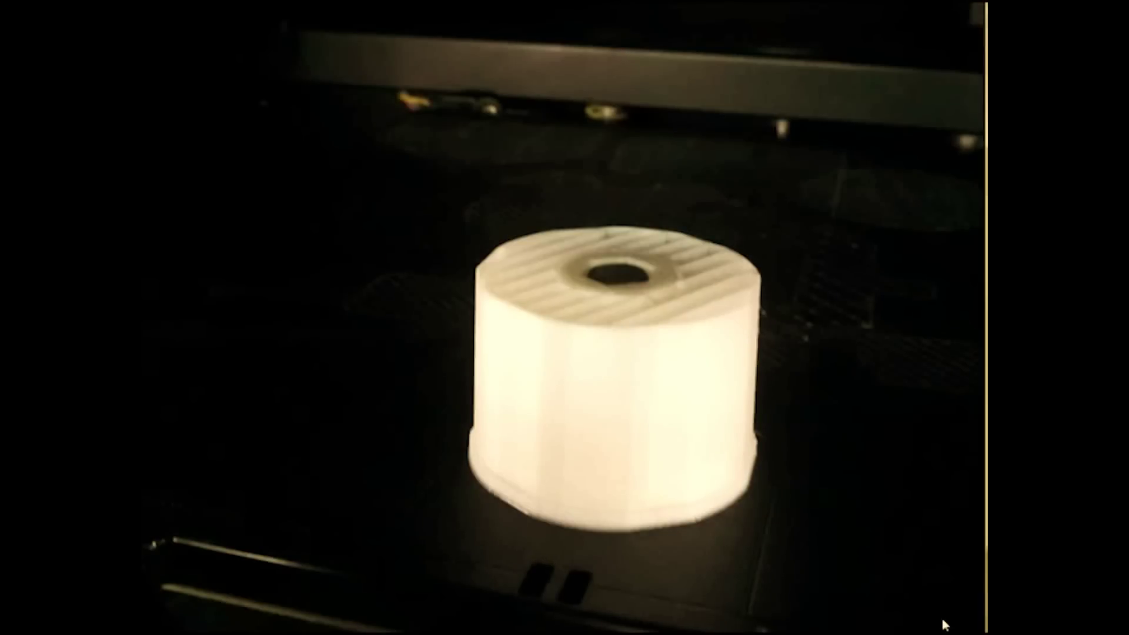
key(Right)
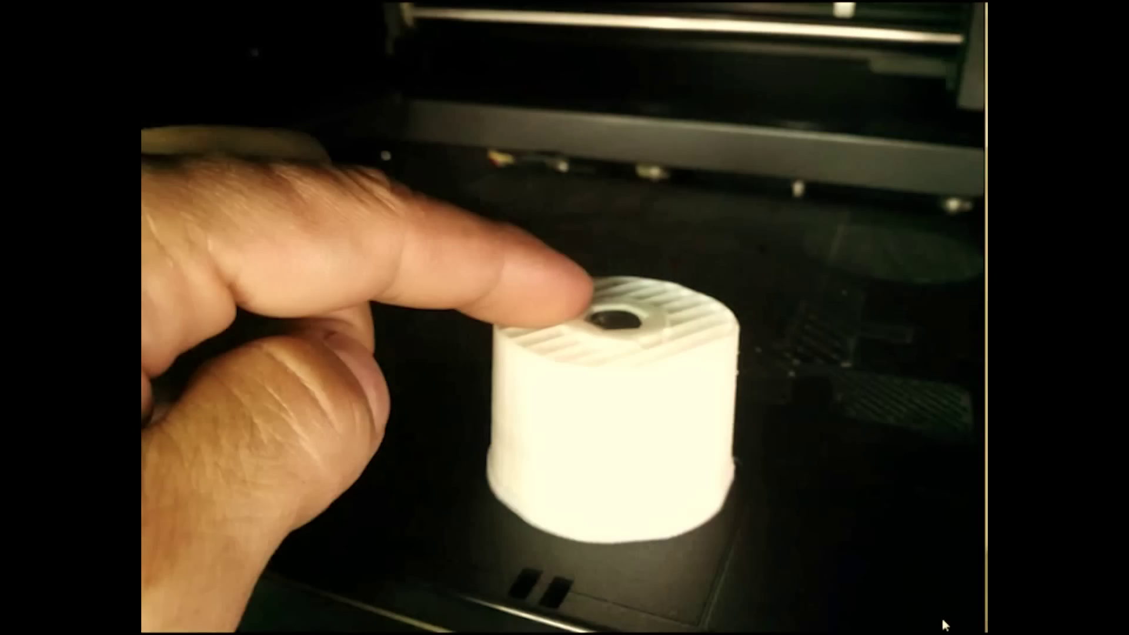